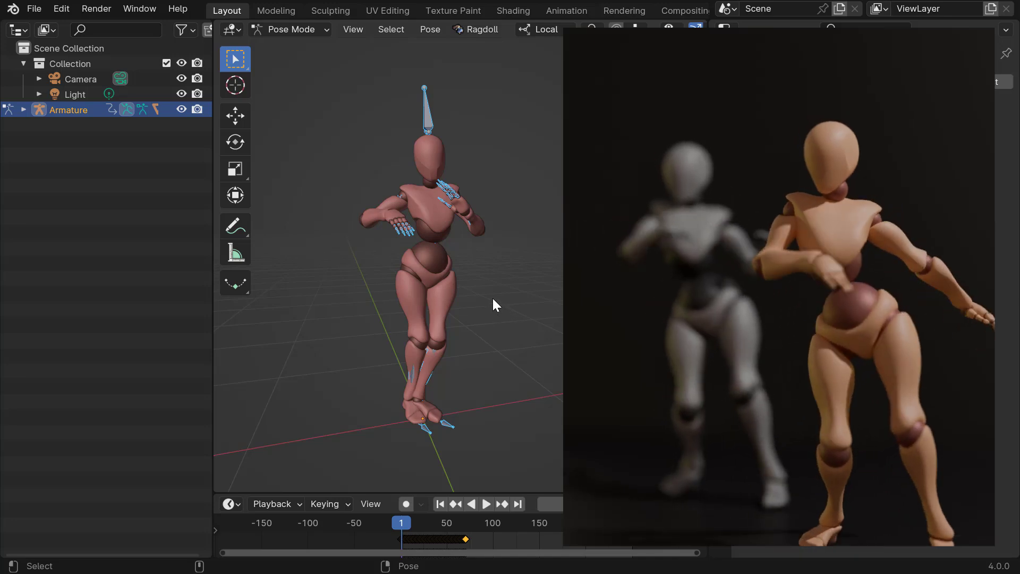
Play the mannequin armature's dance animation from frame 1 several times to examine its motion
key("space")
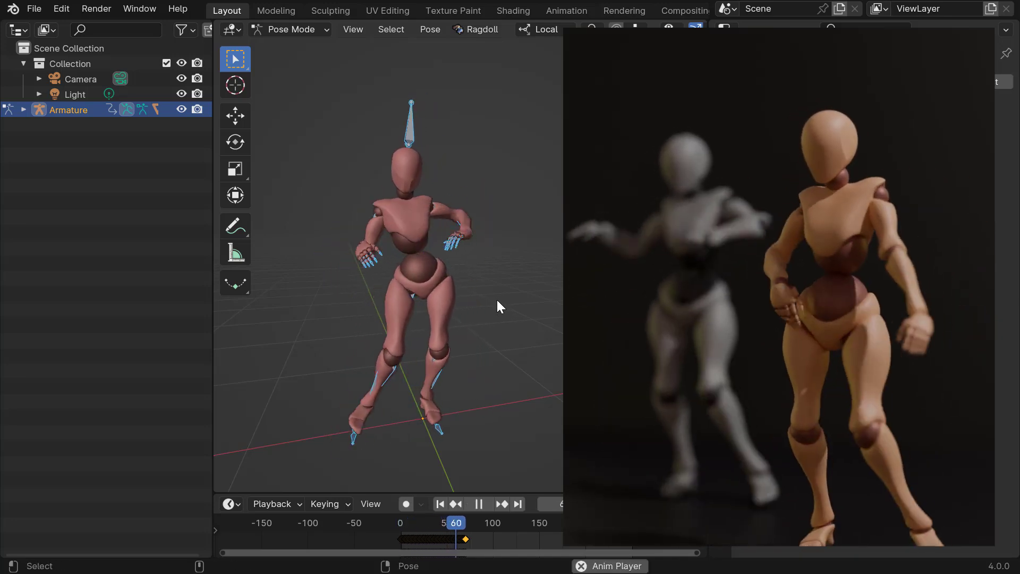
key("space")
key("shift+Left")
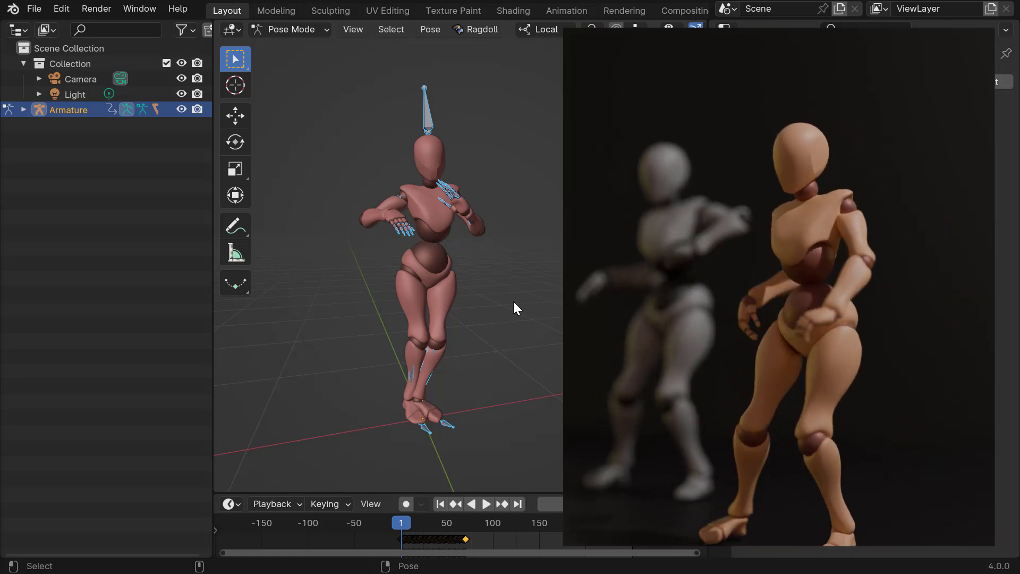
key("space")
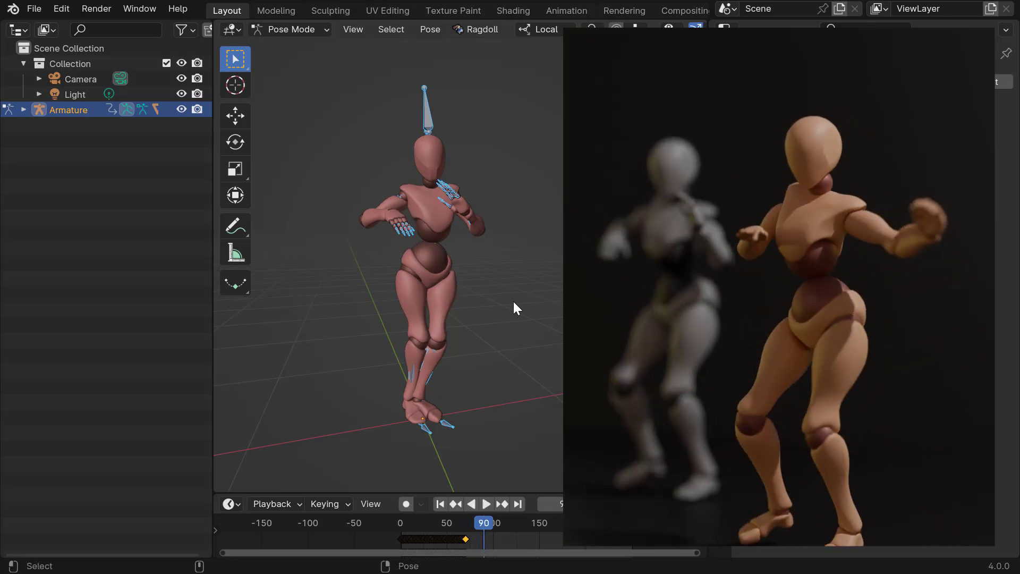
key("Escape")
key("space")
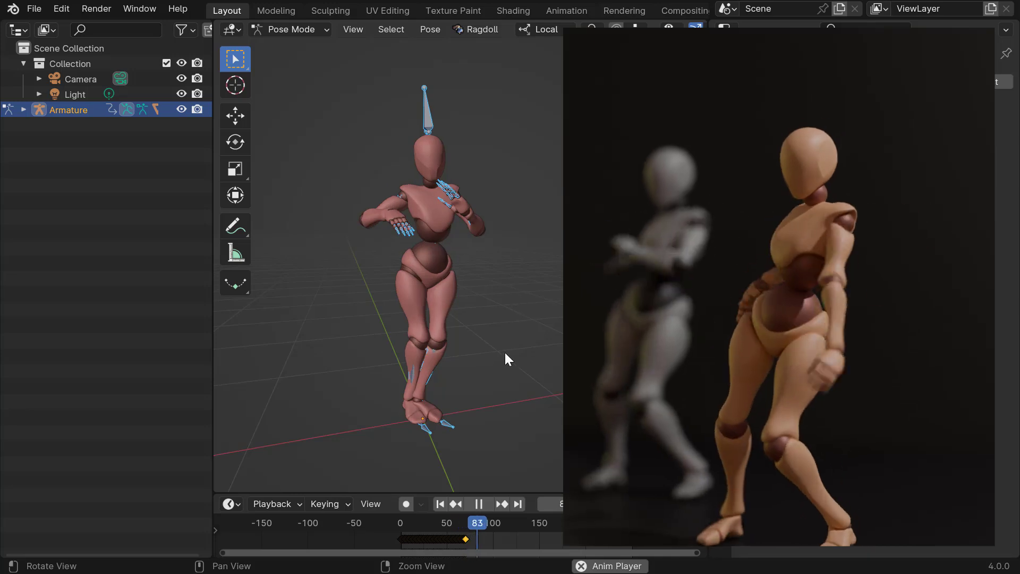
key("Escape")
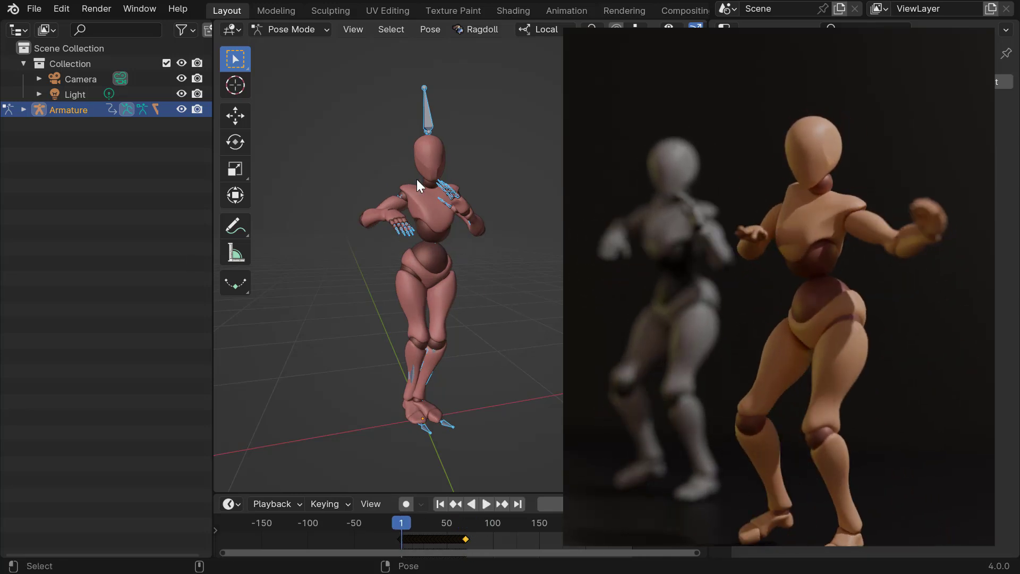
key("space")
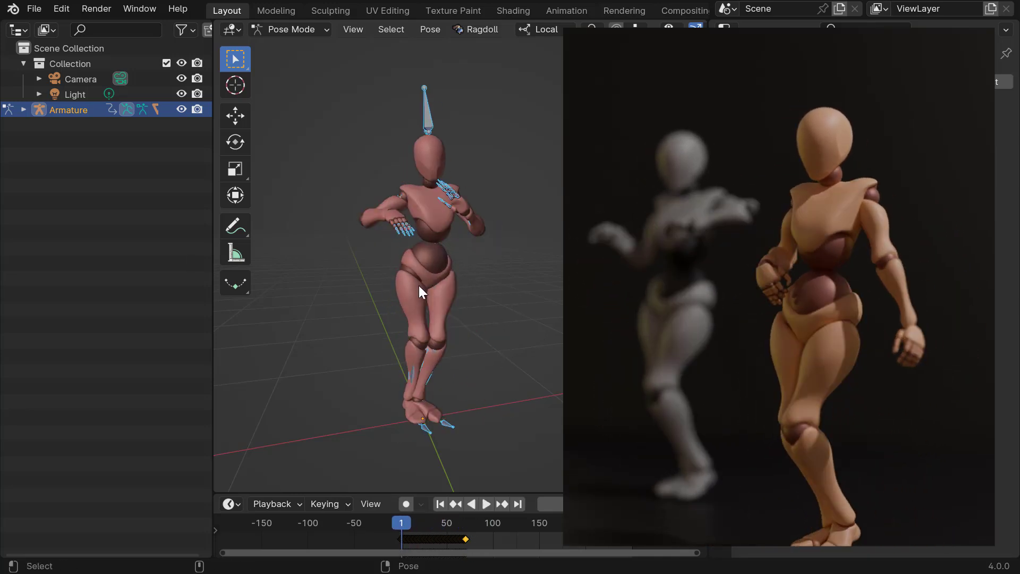
key("Escape")
key("space")
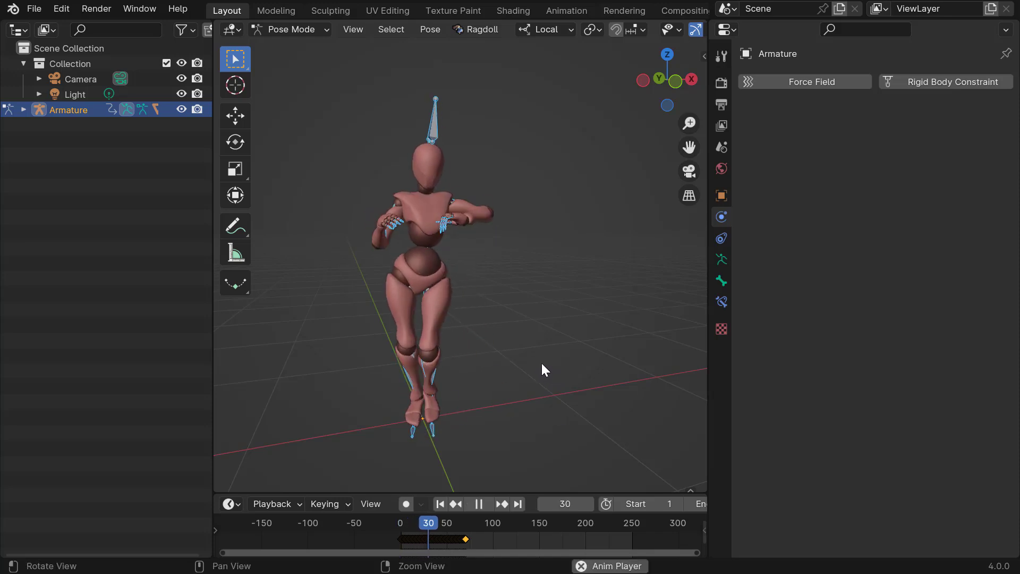
key("Escape")
key("space")
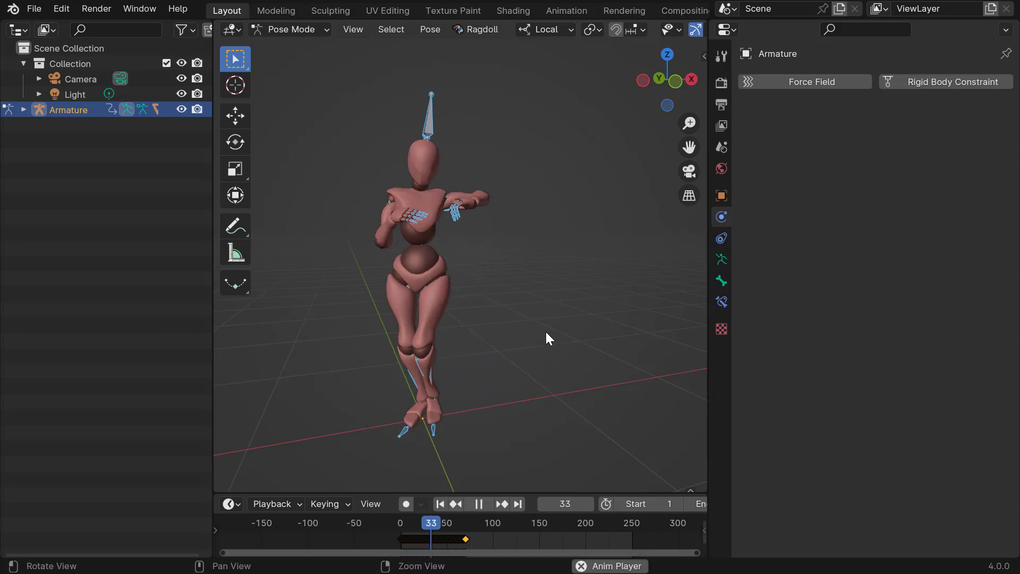
key("space")
key("shift+Left")
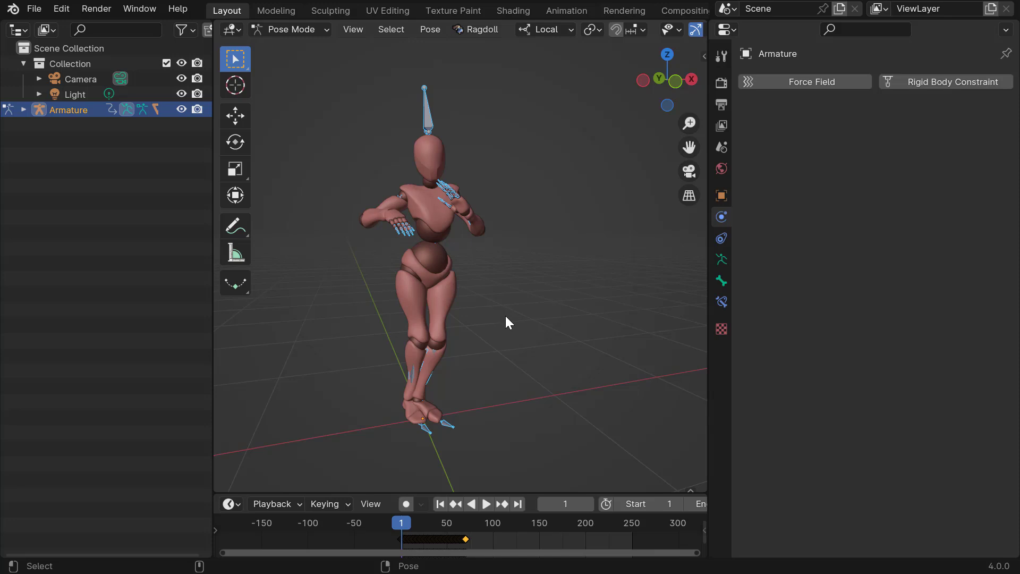
key("space")
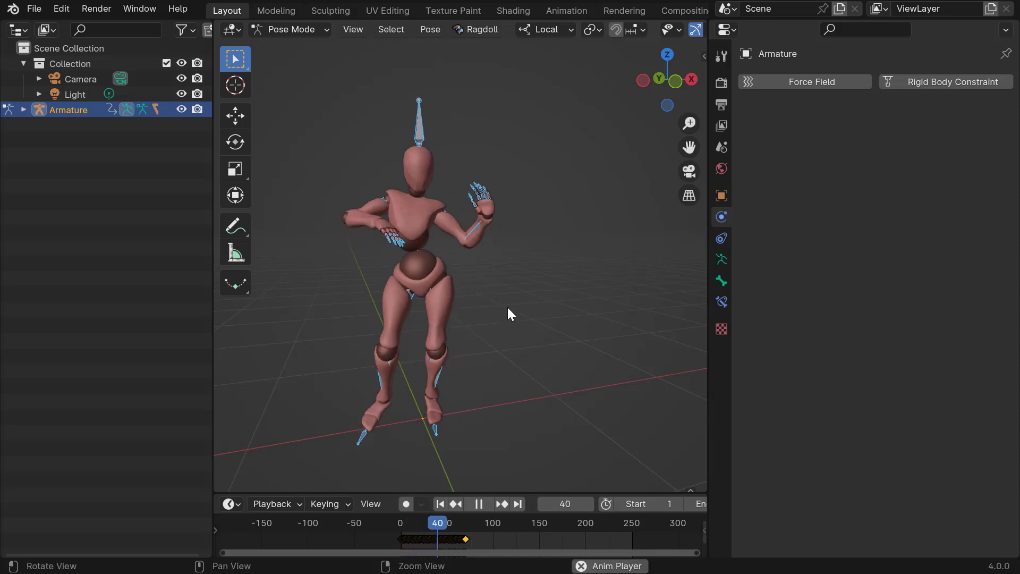
key("Escape")
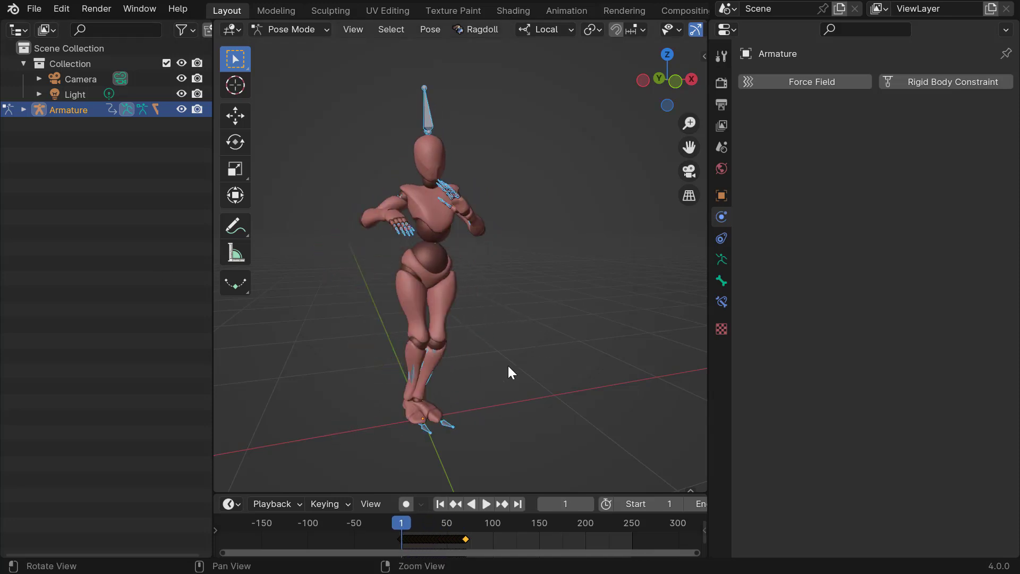
Play and scrub around the last keyframes near frame 70 to check where the dance animation loops, and return to frame 1
key("space")
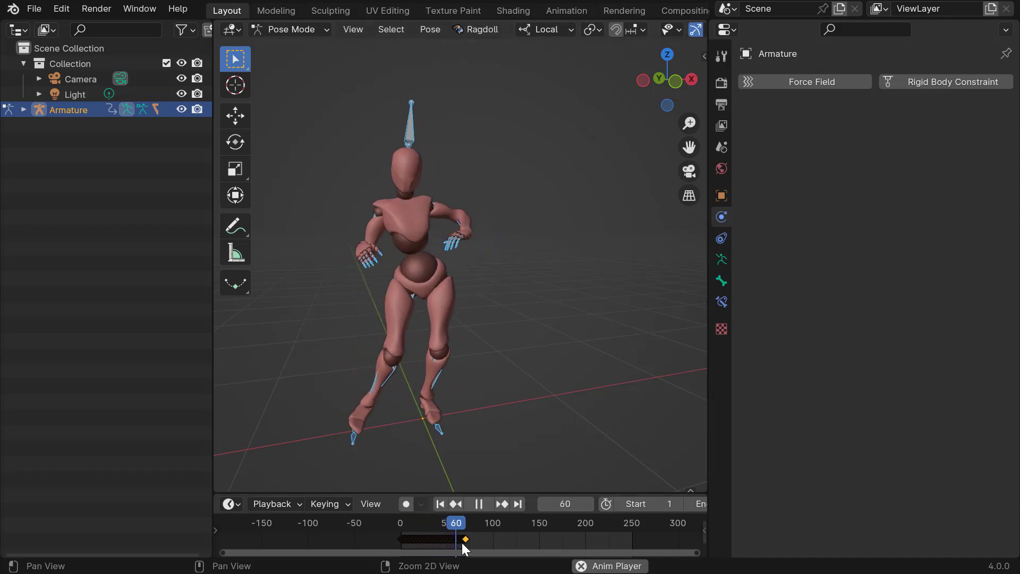
key("space")
middle_click_drag(464, 421, 430, 409)
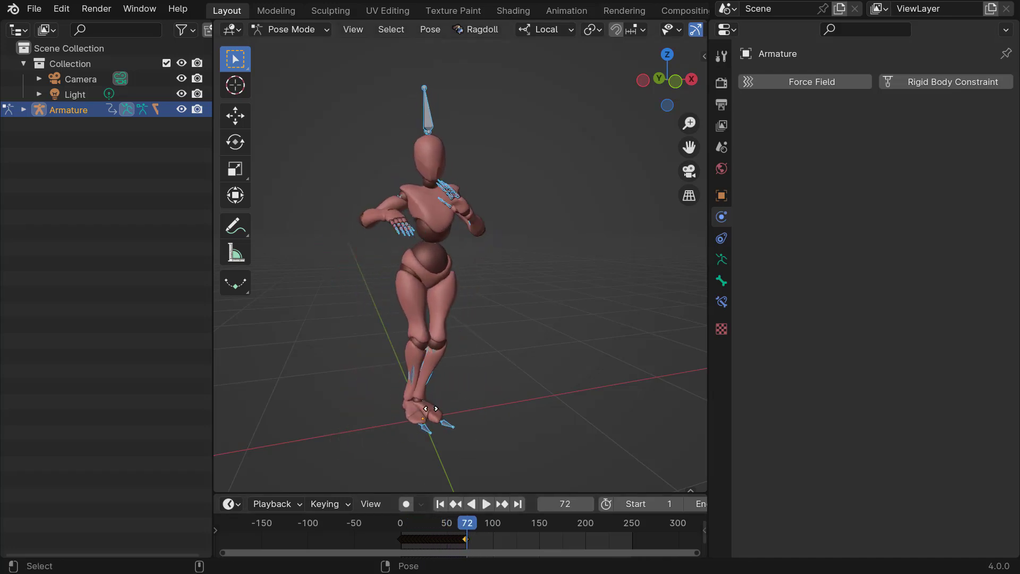
scroll(430, 408, "up", 8, "alt")
scroll(444, 403, "down", 13, "alt")
scroll(468, 405, "up", 4, "alt")
scroll(545, 412, "down", 20, "alt")
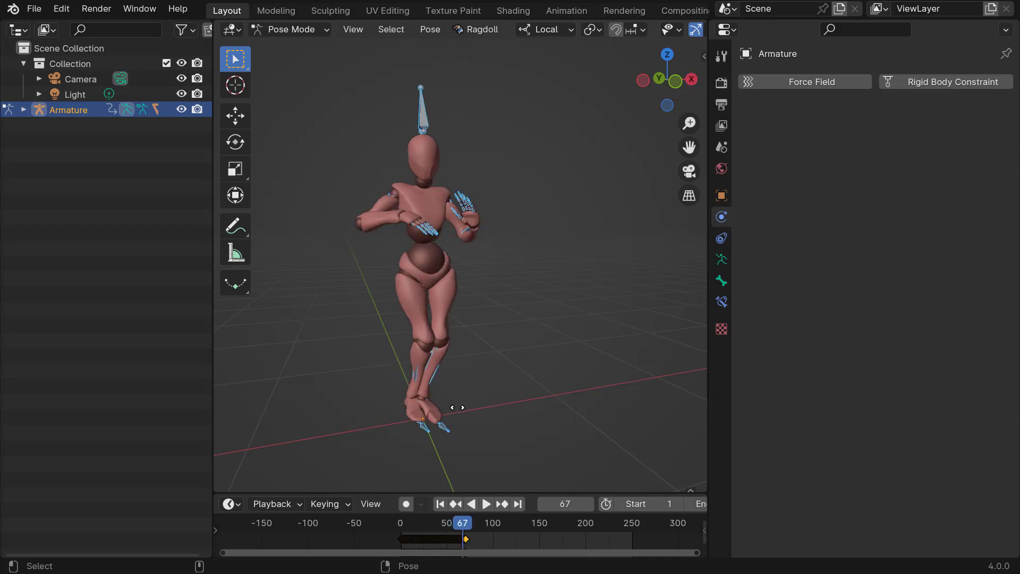
key("space")
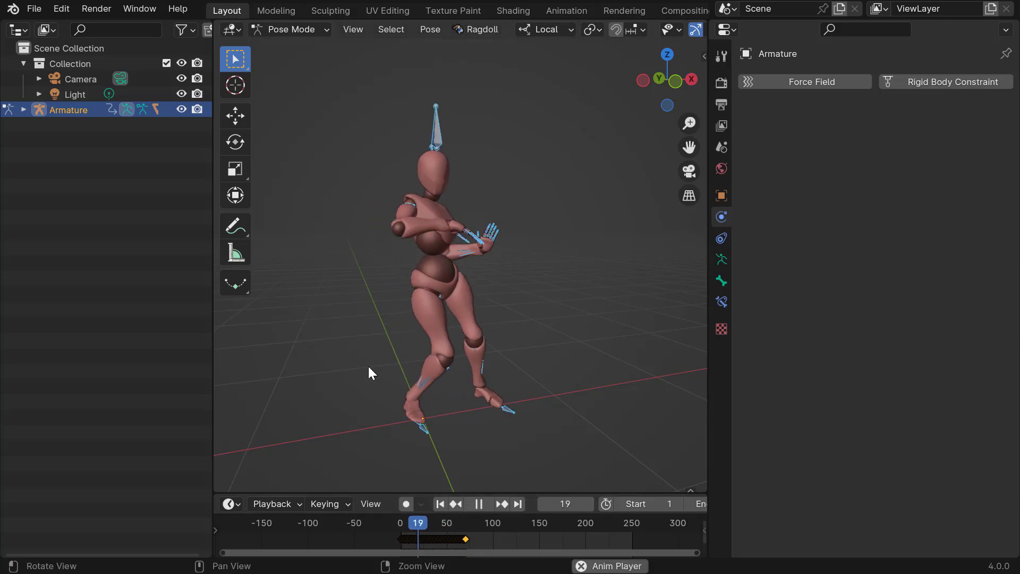
key("space")
key("shift+Left")
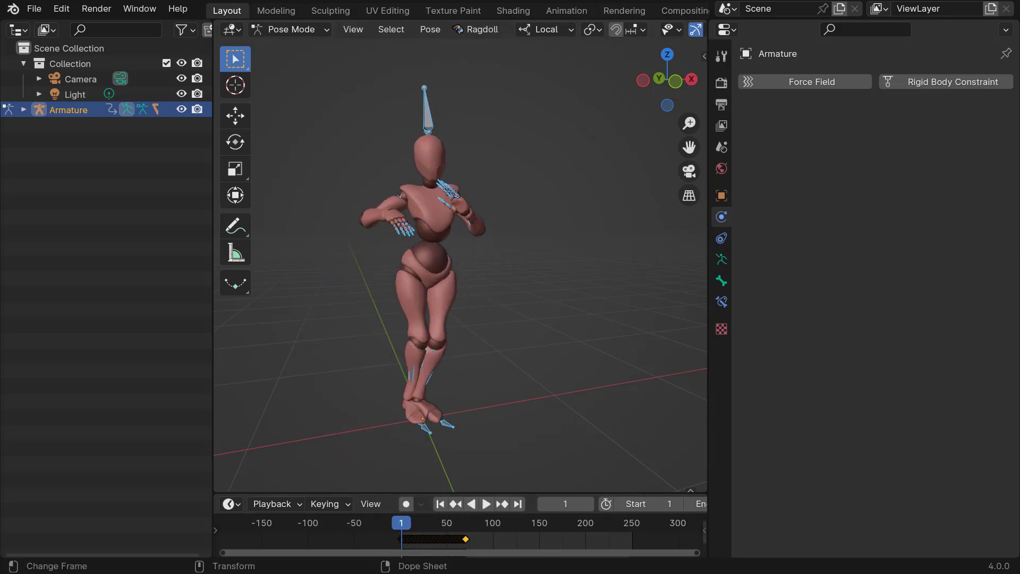
Bring up the Graph Editor in its own window, frame all the armature's animation curves and go to frame 70
left_click_drag(685, 571, 473, 159)
middle_click_drag(544, 320, 469, 323, "ctrl")
left_click_drag(412, 165, 426, 405)
left_click_drag(331, 73, 632, 570)
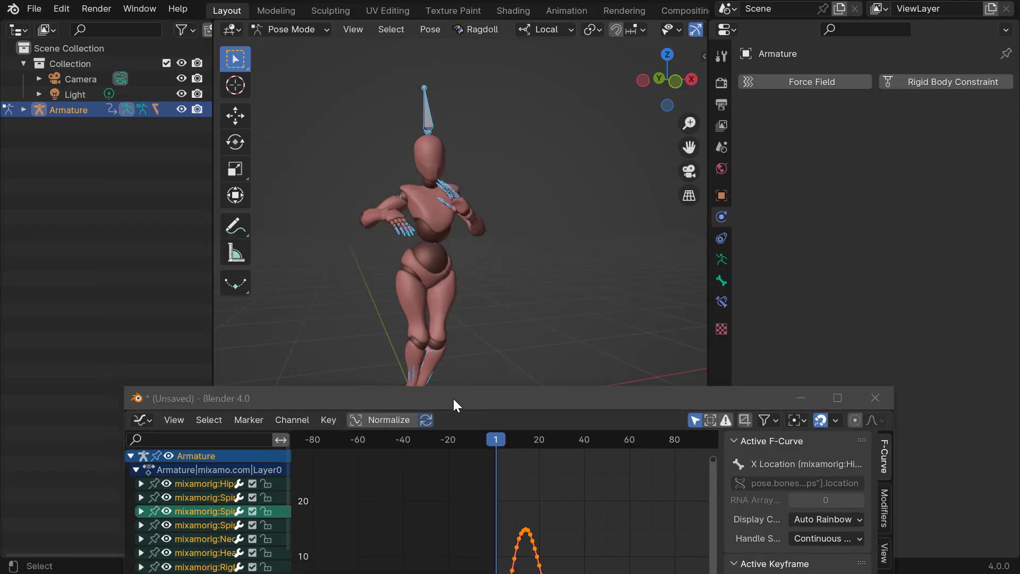
left_click_drag(454, 399, 380, 163)
middle_click_drag(505, 371, 478, 344, "ctrl")
key("Home")
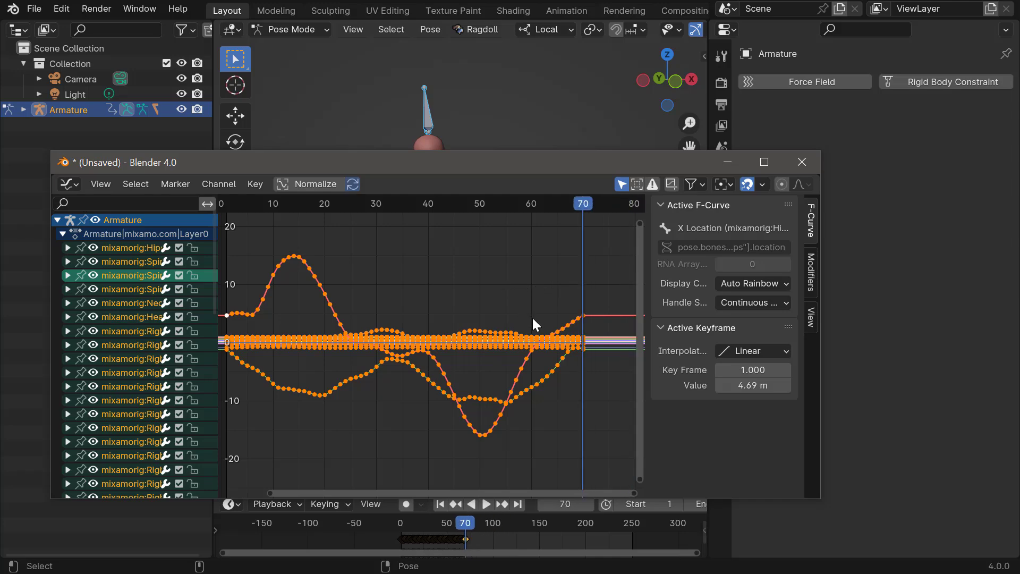
middle_click_drag(543, 320, 514, 308, "ctrl")
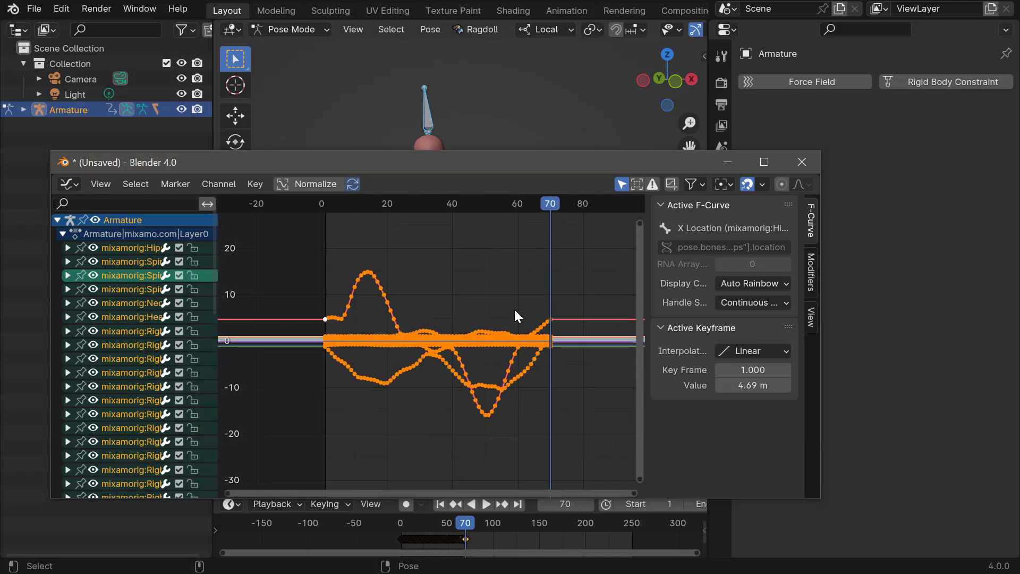
Copy all the armature's keyframes and paste them at frame 70 to repeat the dance
key("F3")
type("copy")
key("Return")
key("F3")
type("paste ke")
key("Return")
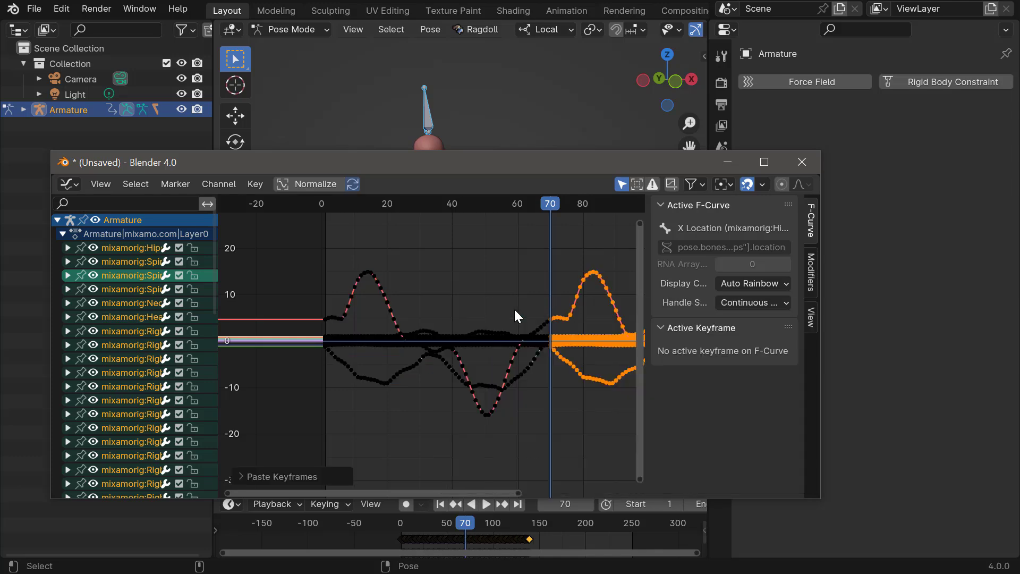
middle_click_drag(442, 310, 404, 329, "ctrl")
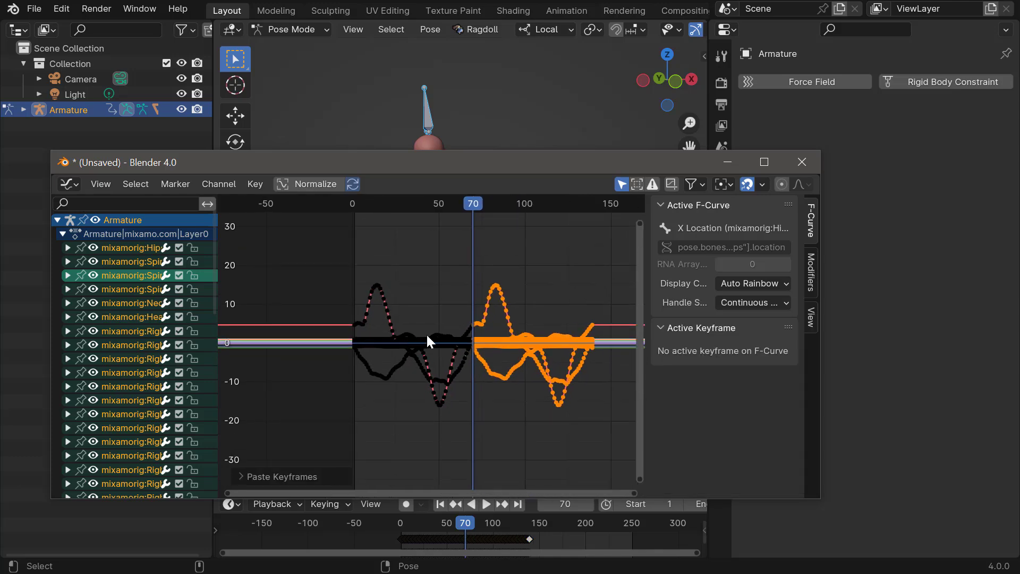
Go to frame 139, select all keyframes of both dance cycles, copy them and paste them there
key("a")
middle_click_drag(501, 359, 375, 346)
left_click_drag(433, 294, 465, 300)
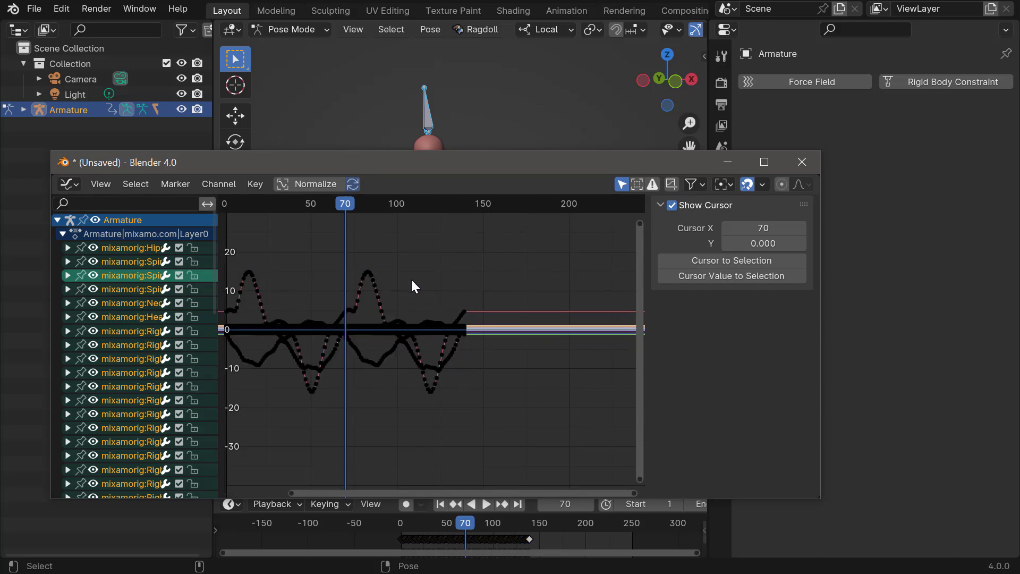
middle_click_drag(412, 285, 461, 297)
key("a")
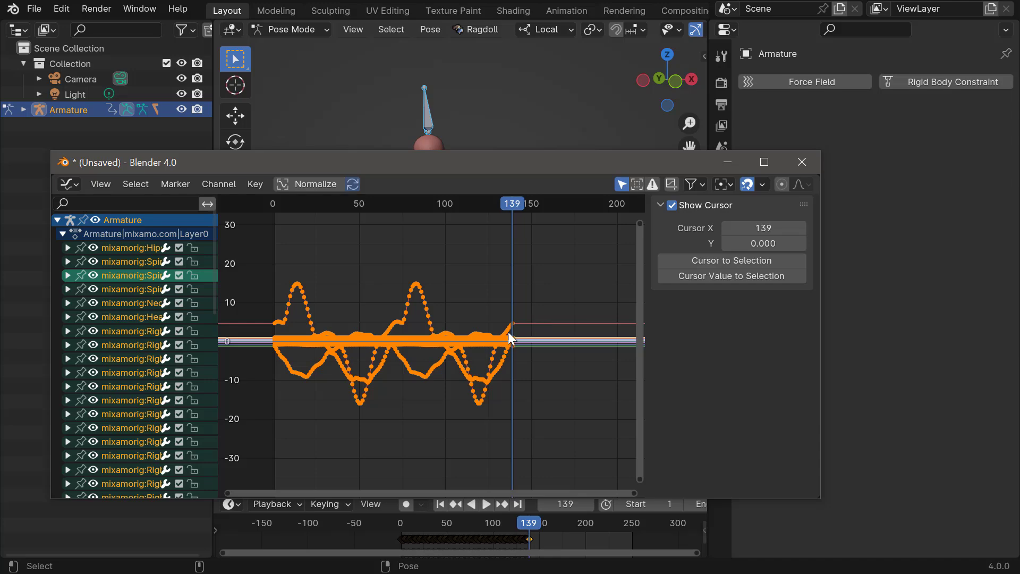
key("F3")
type("copy key")
key("Return")
key("F3")
type("paste")
key("Return")
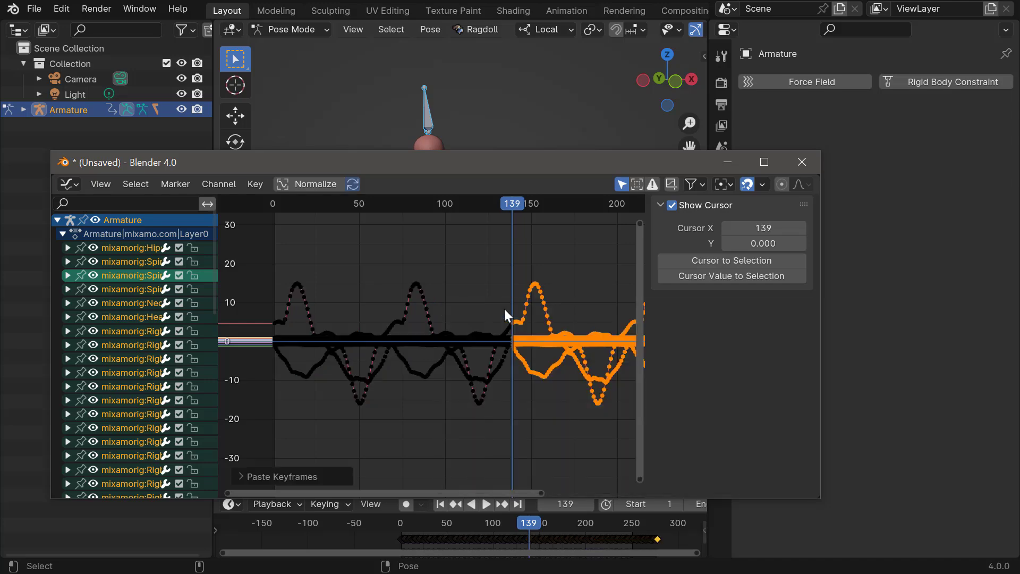
Move the Graph Editor window out of the way, play the extended dance briefly and return to frame 1
middle_click_drag(401, 296, 388, 296)
left_click_drag(369, 168, 349, 572)
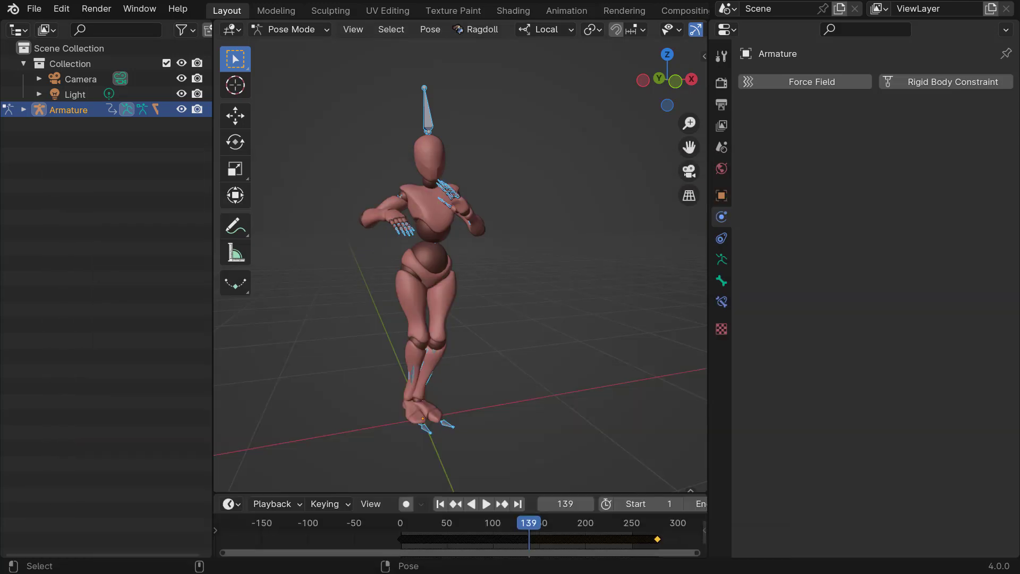
key("space")
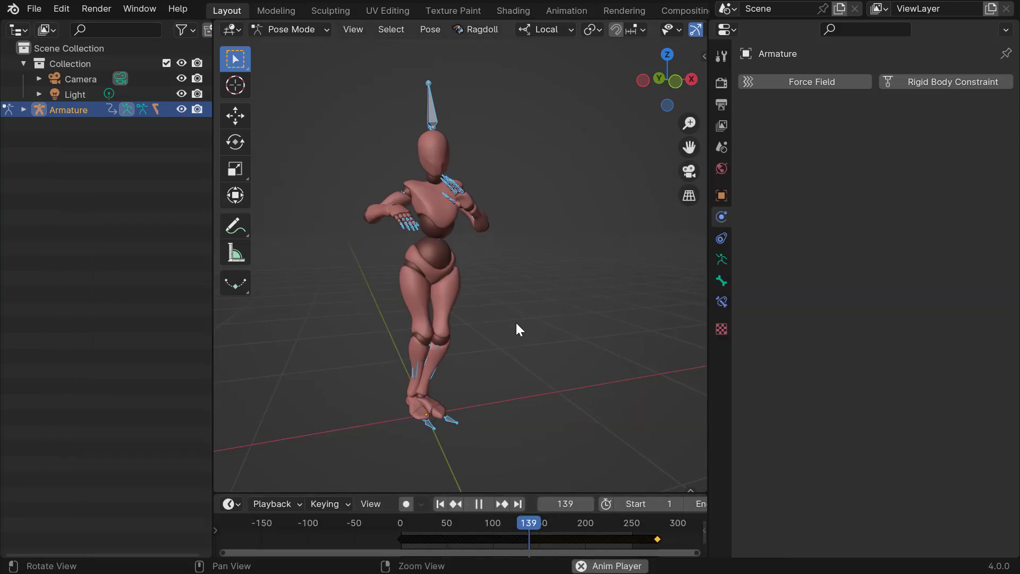
key("space")
left_click_drag(393, 327, 364, 274)
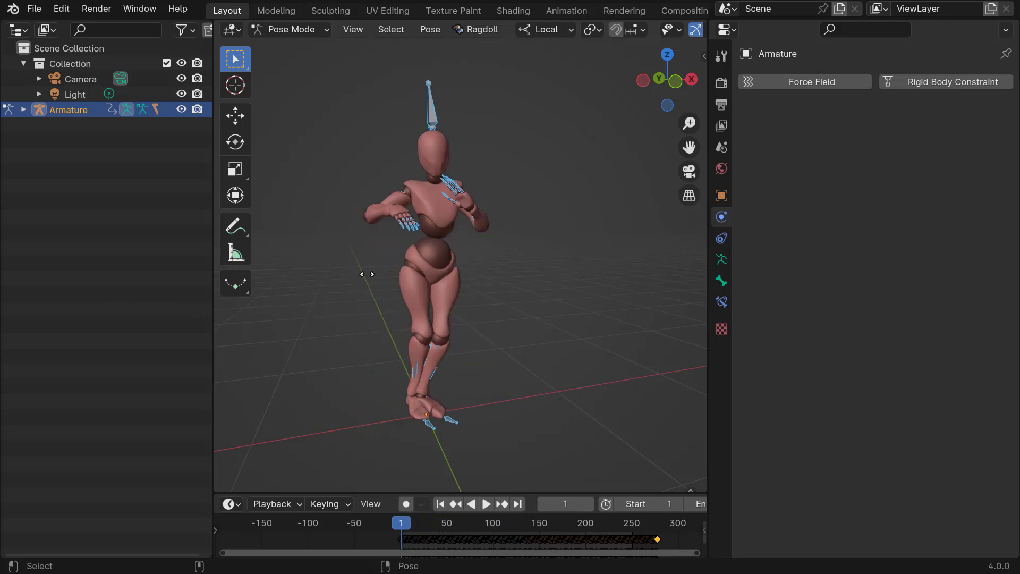
key("alt+v")
key("alt+v")
left_click_drag(547, 286, 457, 268)
left_click_drag(458, 269, 433, 262, "alt")
right_click_drag(433, 261, 443, 265, "alt")
left_click_drag(438, 265, 436, 270, "alt")
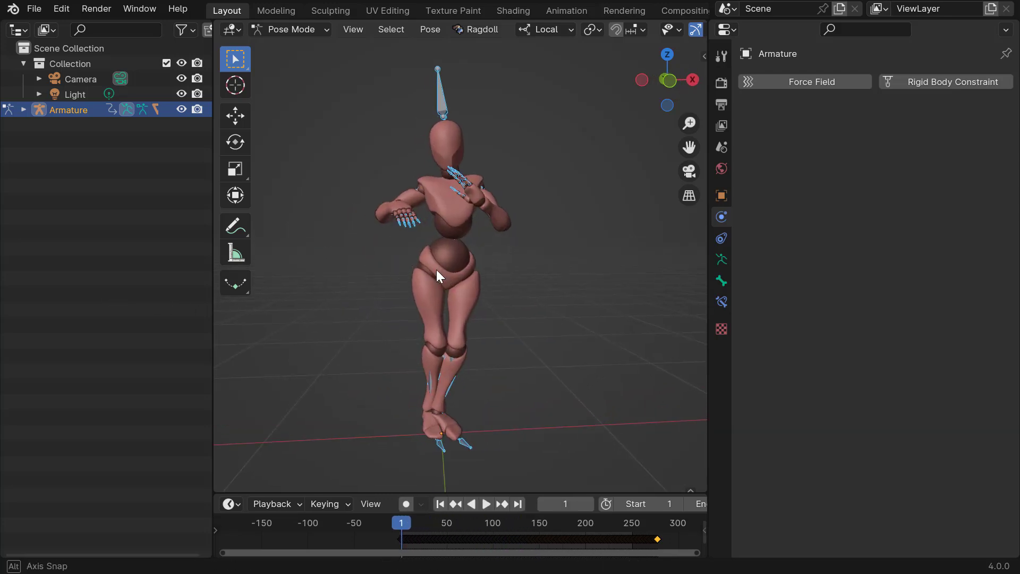
right_click_drag(436, 270, 467, 278, "alt")
right_click_drag(470, 239, 463, 242, "alt")
left_click_drag(463, 242, 483, 188)
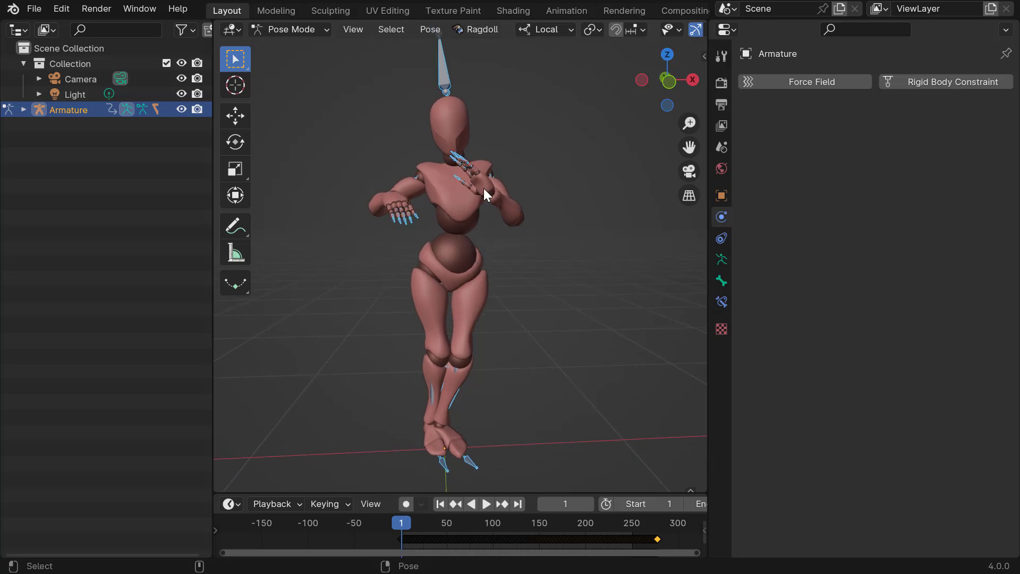
left_click_drag(452, 244, 458, 231, "alt")
right_click_drag(457, 232, 440, 212, "alt")
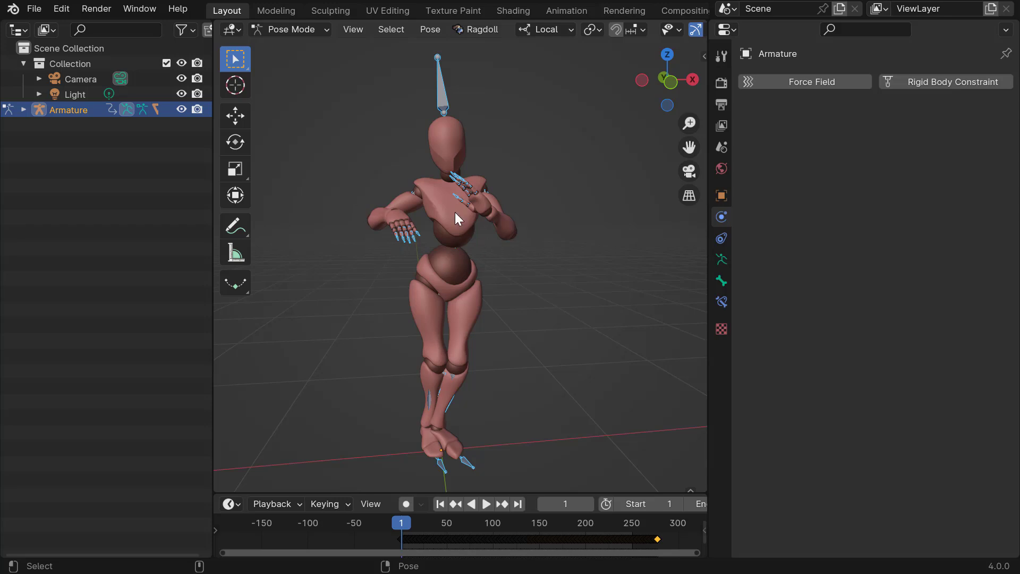
Set the animation's start frame to 0 and go to frame 0
middle_click_drag(442, 285, 437, 286, "alt")
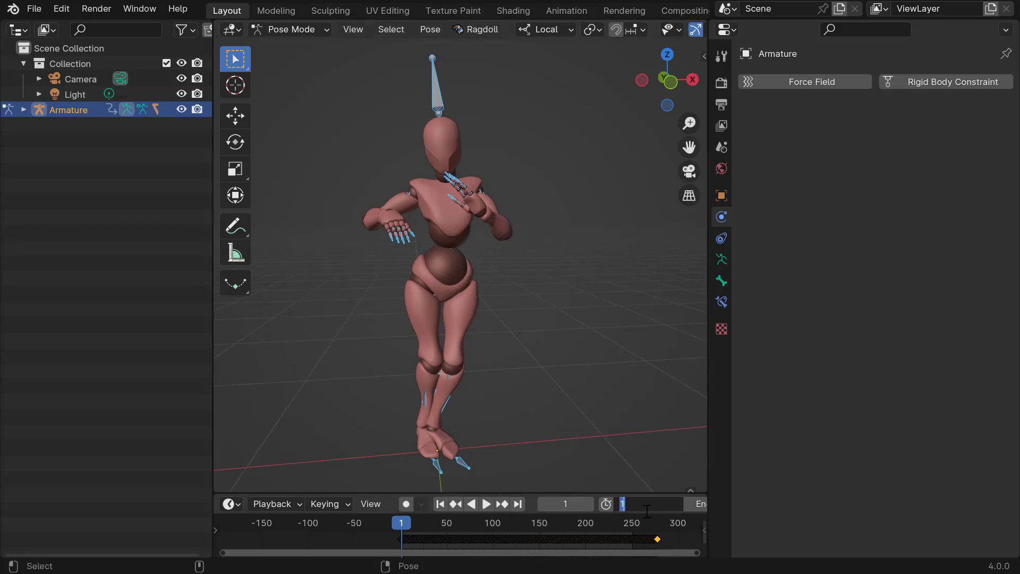
middle_click_drag(487, 295, 489, 293, "alt")
left_click_drag(489, 293, 280, 271)
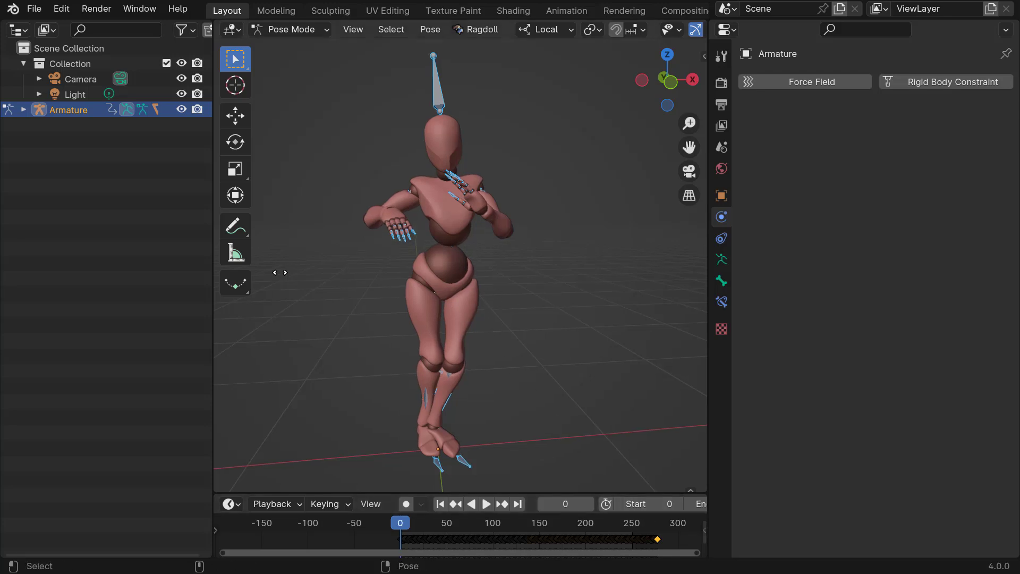
Clear the rotation and location of all the armature's bones at frame 0 and show the Spine1 bone's properties
right_click_drag(440, 217, 441, 221, "alt")
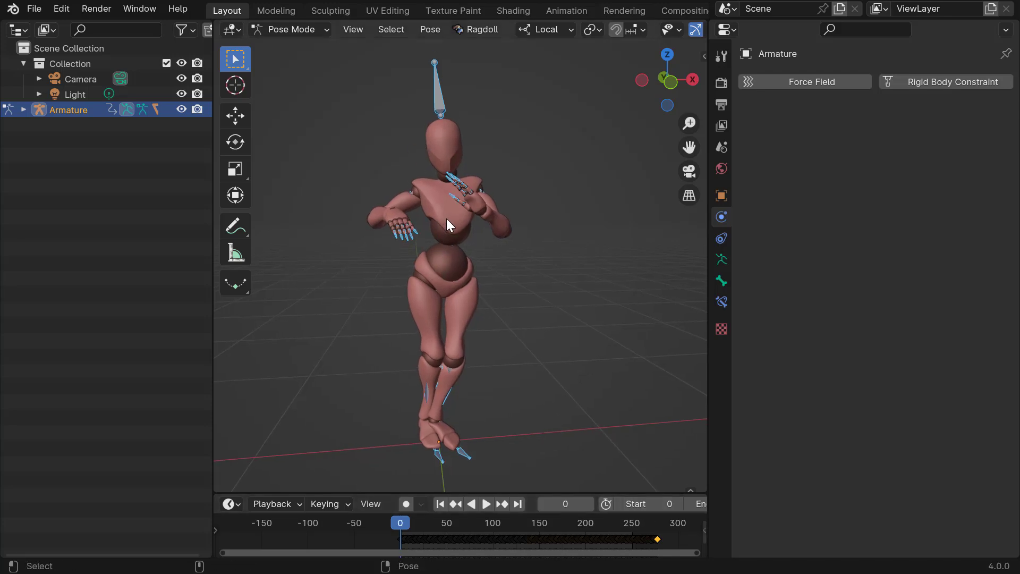
key("alt+r")
key("alt+g")
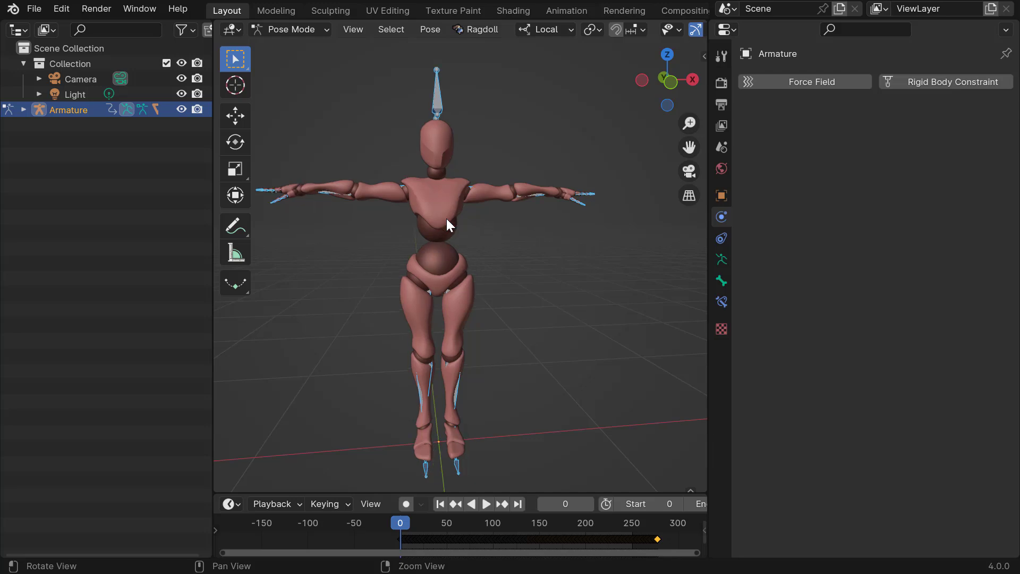
left_click_drag(632, 238, 623, 235, "alt")
left_click(722, 279)
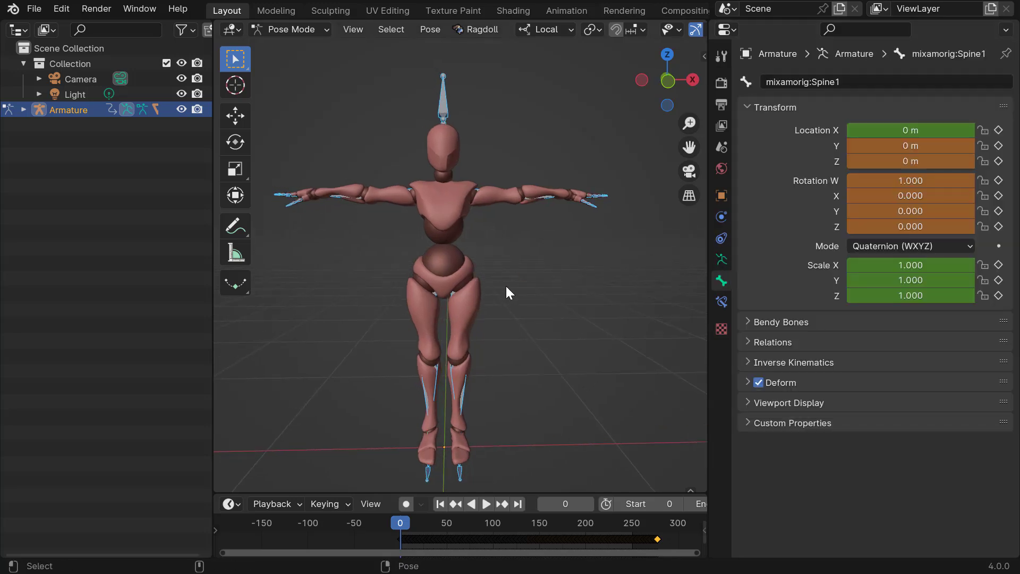
Keyframe all the armature's bones in the T-pose at frame 0 and compare it with the dance pose at frame 1
key("i")
left_click_drag(518, 304, 512, 318, "alt")
key("Right")
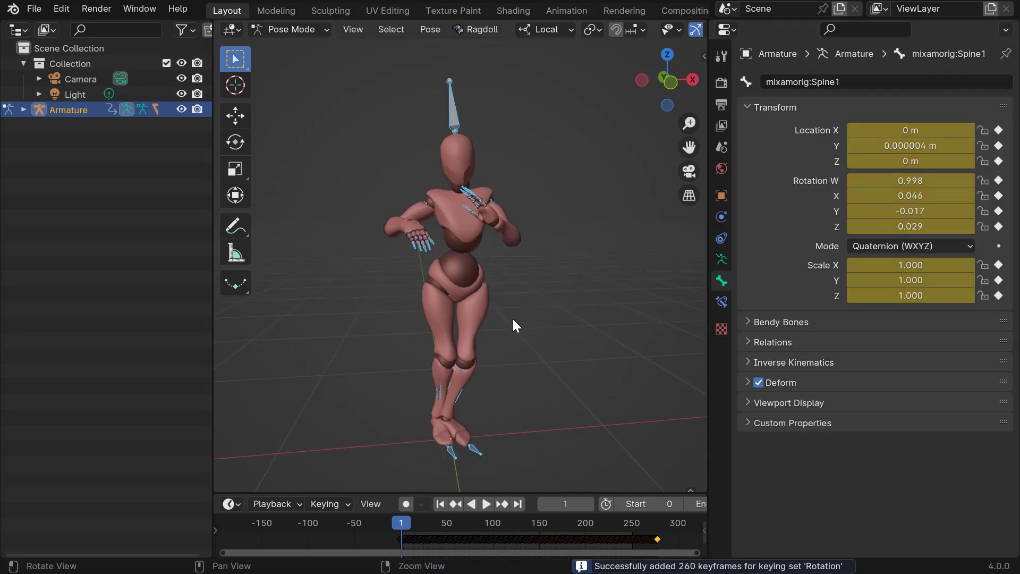
key("Left")
key("Right")
key("Left")
middle_click_drag(451, 322, 464, 295)
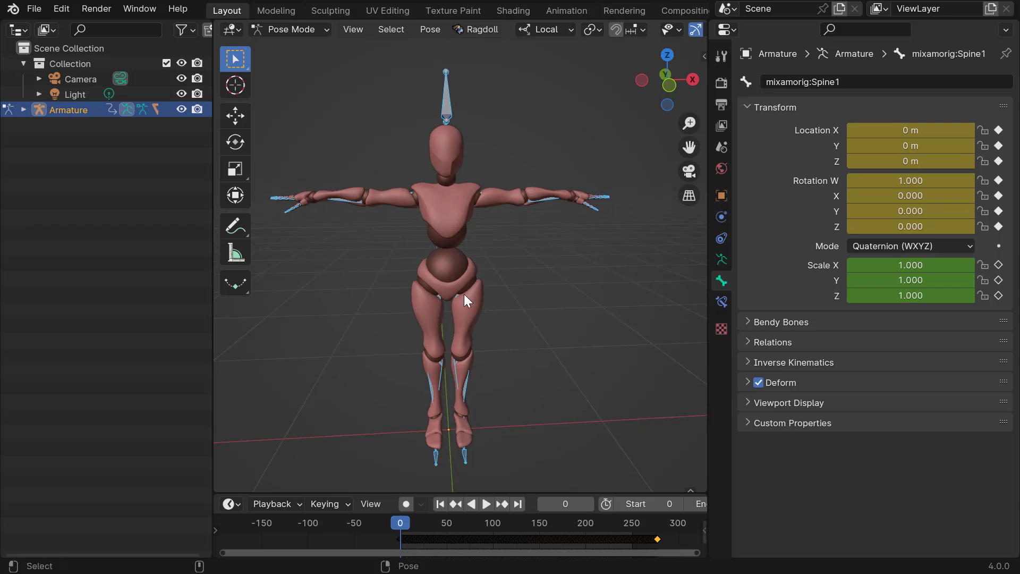
Maximize the 3D viewport, enable the Fade Geometry armature overlay and deselect all bones
key("ctrl+space")
scroll(399, 255, "down", 4)
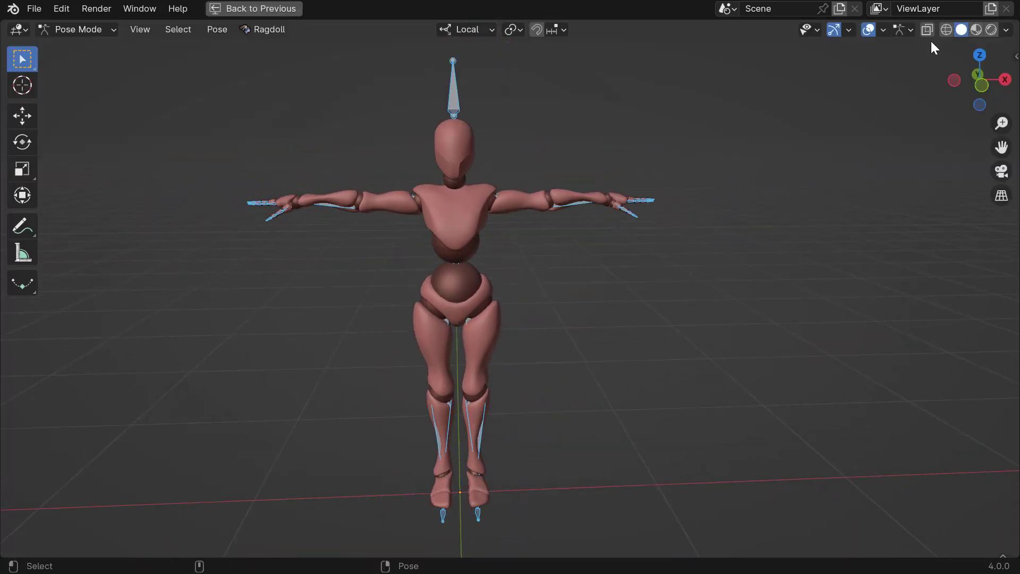
left_click(909, 30)
left_click(830, 78)
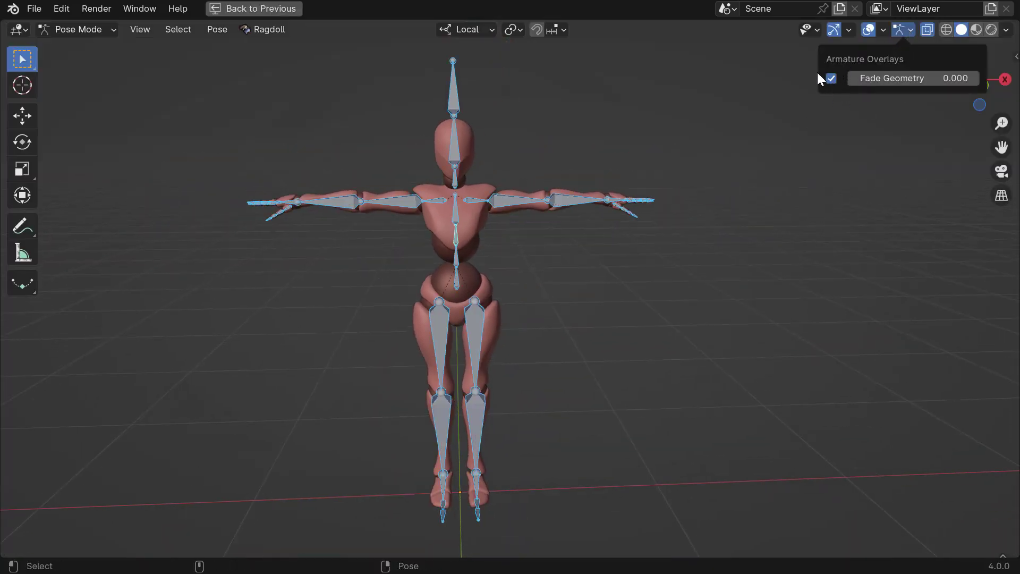
left_click_drag(433, 280, 474, 169, "alt")
left_click(528, 293)
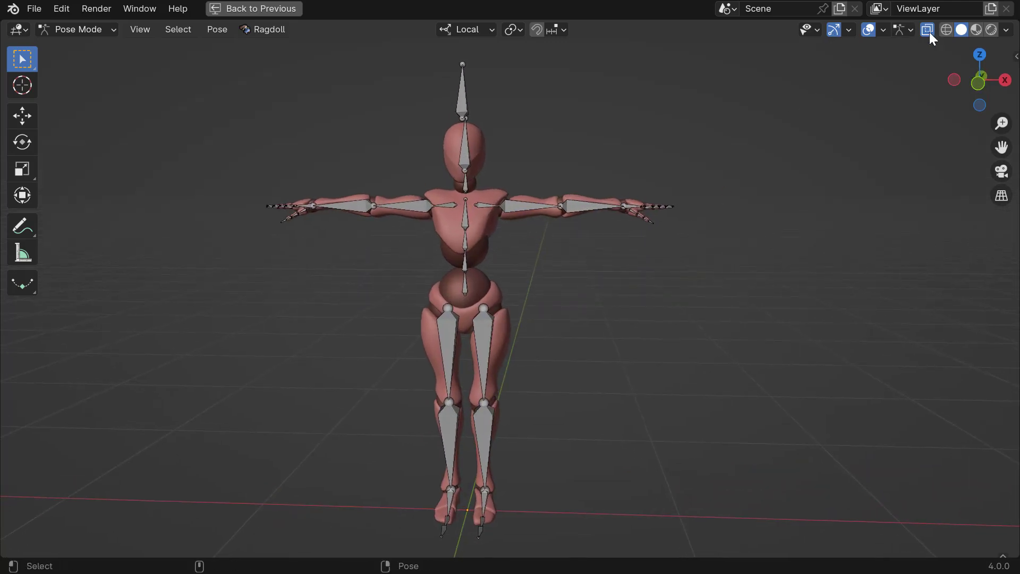
Disable the Fade Geometry armature overlay and switch the viewport to wireframe shading
left_click(908, 31)
left_click(830, 78)
left_click(946, 30)
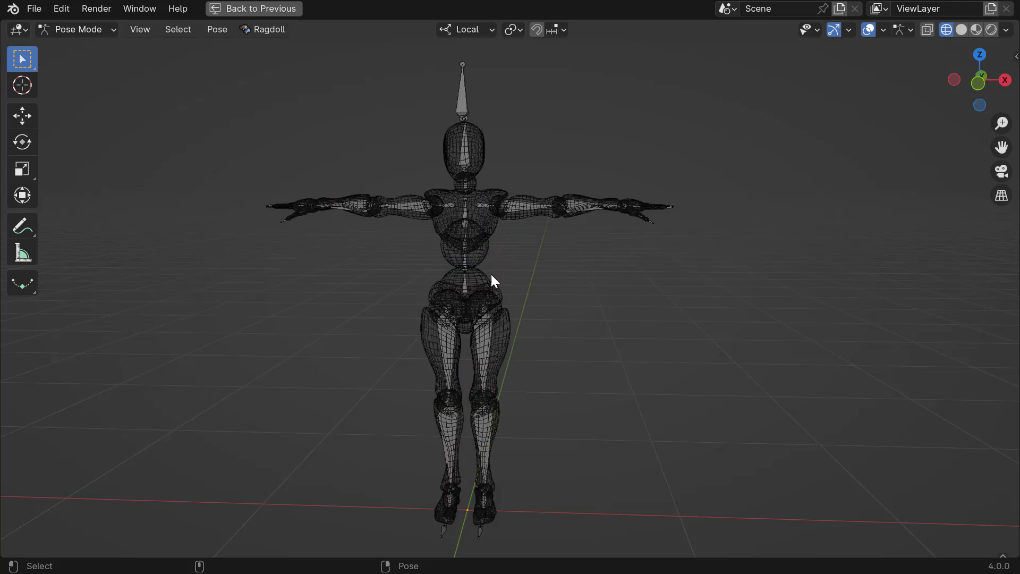
middle_click_drag(491, 274, 531, 342)
mouse_move(502, 304)
right_mouse_down("alt")
mouse_move(493, 298)
mouse_move(511, 299)
right_mouse_up("alt")
left_click(478, 302)
middle_click_drag(482, 305, 492, 308, "alt")
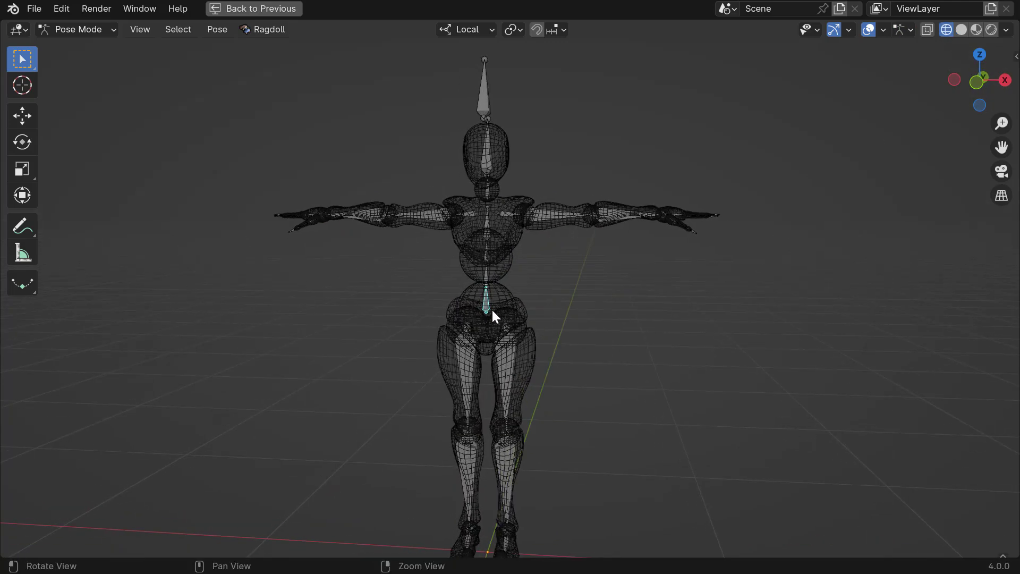
right_click_drag(492, 308, 534, 317, "alt")
left_click_drag(534, 318, 524, 319, "alt")
Assign Ragdoll markers to the chain of left shoulder, upper arm, forearm and hand bones
middle_click_drag(528, 328, 467, 266)
left_click(424, 246)
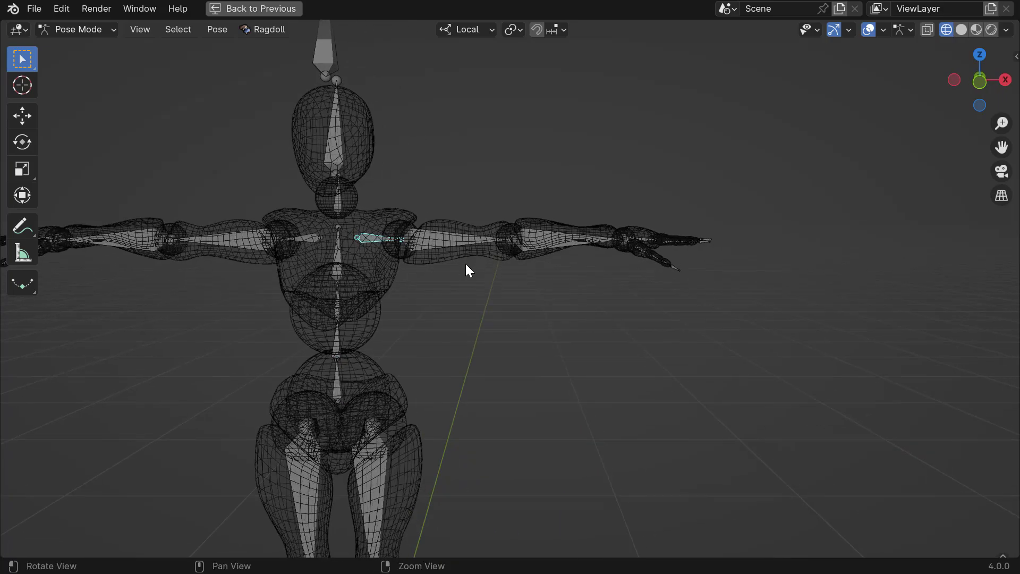
left_click(567, 244, "shift")
left_click_drag(605, 259, 585, 275, "alt")
right_click_drag(585, 276, 588, 234, "alt")
left_click_drag(588, 234, 584, 269, "alt")
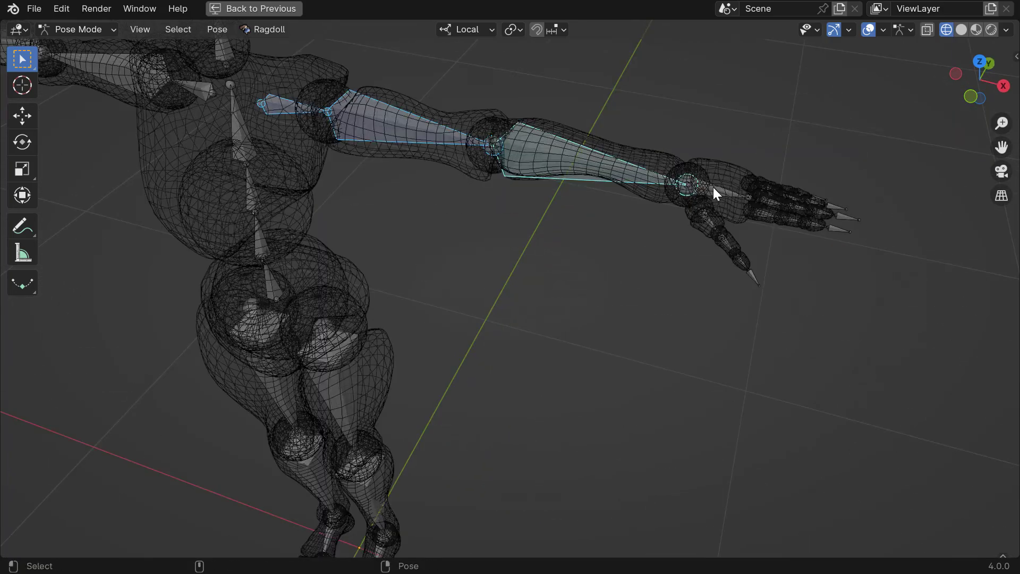
left_click(713, 187, "shift")
middle_click_drag(686, 223, 522, 259, "alt")
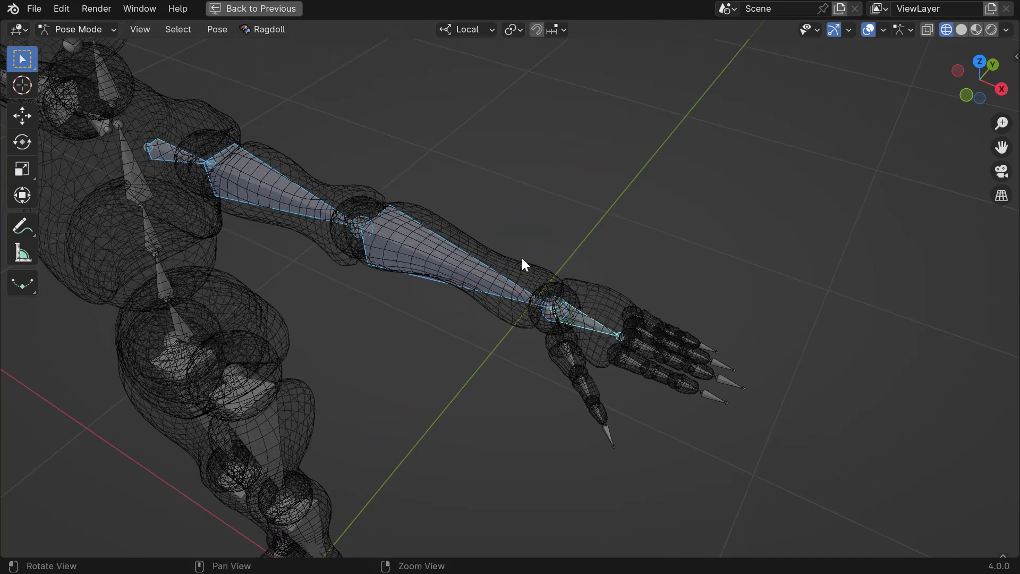
left_click(261, 31)
left_click(279, 63)
Assign Ragdoll markers to the left hand's thumb and finger bones, starting each chain from the hand bone
middle_click_drag(583, 308, 489, 292)
right_click_drag(490, 292, 486, 315, "alt")
left_click(526, 313)
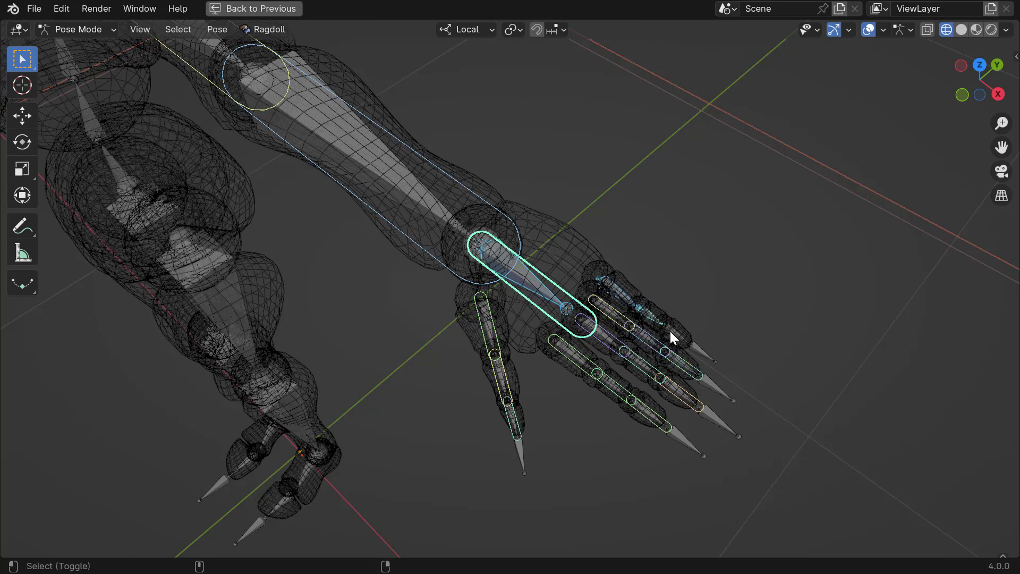
middle_click_drag(552, 337, 476, 300)
middle_click_drag(476, 340, 494, 300)
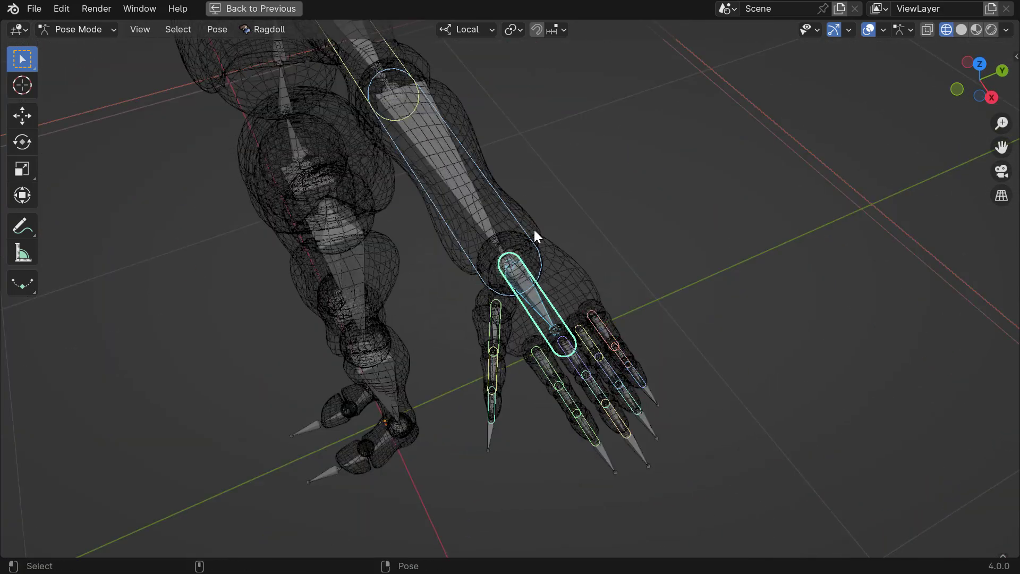
Switch to Object Mode and activate the Ragdoll manipulator
key("ctrl+Tab")
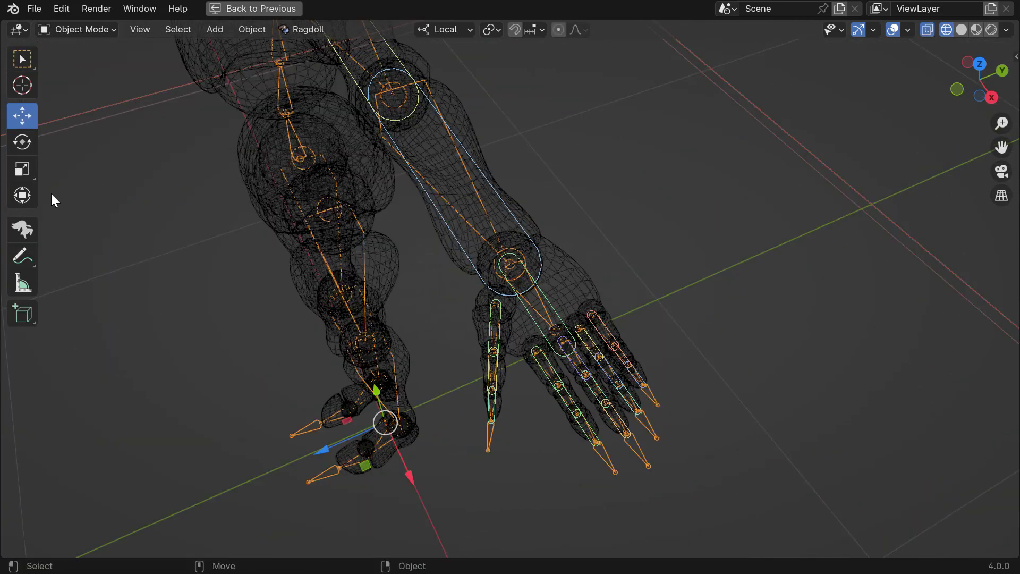
middle_click_drag(171, 225, 159, 247, "alt")
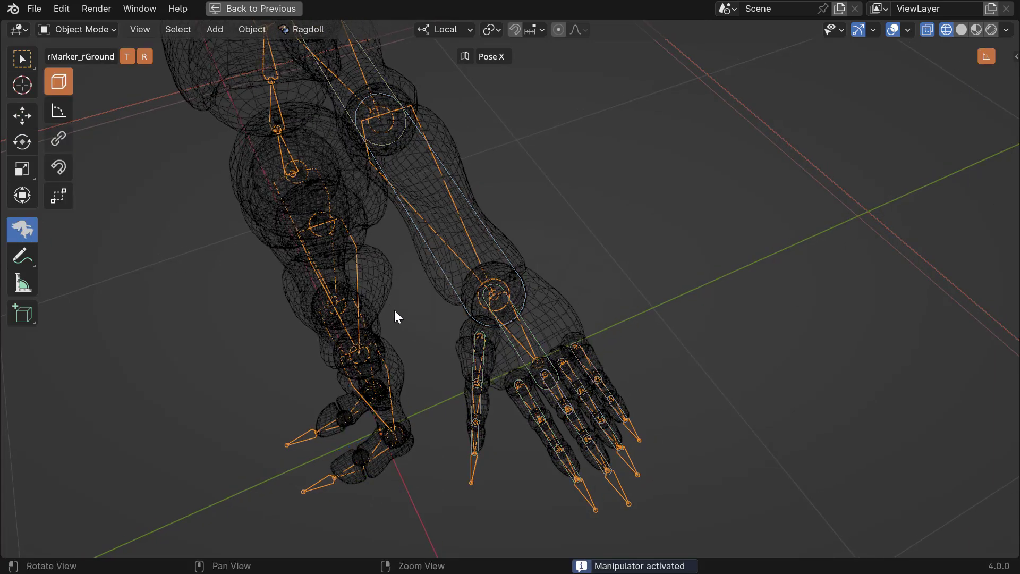
left_click_drag(394, 313, 440, 239, "alt")
Change the left hand marker to a box shape with Y extent 7.44 m and Z extent 3.90 m, and shorten its X extent
left_click(515, 335)
mouse_move(273, 218)
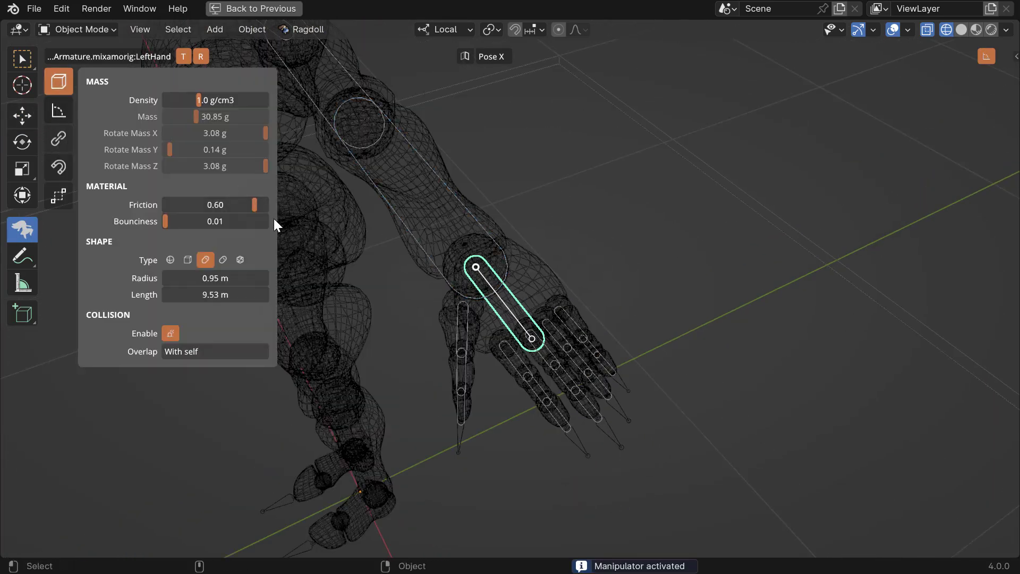
left_click(197, 259)
middle_click_drag(403, 281, 467, 330)
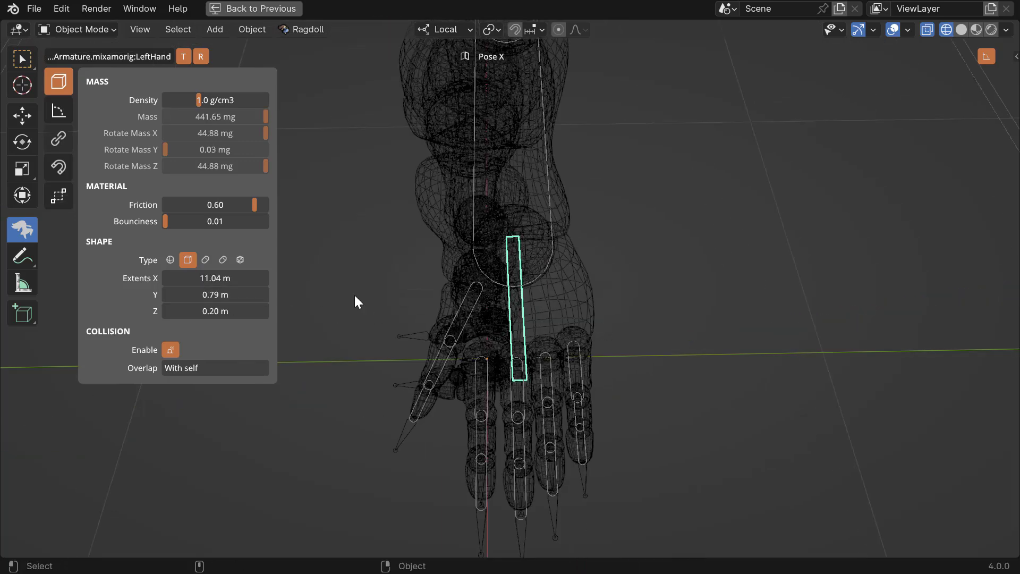
mouse_move(211, 295)
left_mouse_down()
mouse_move(225, 294)
mouse_move(205, 299)
left_mouse_up()
middle_click_drag(319, 297, 187, 291)
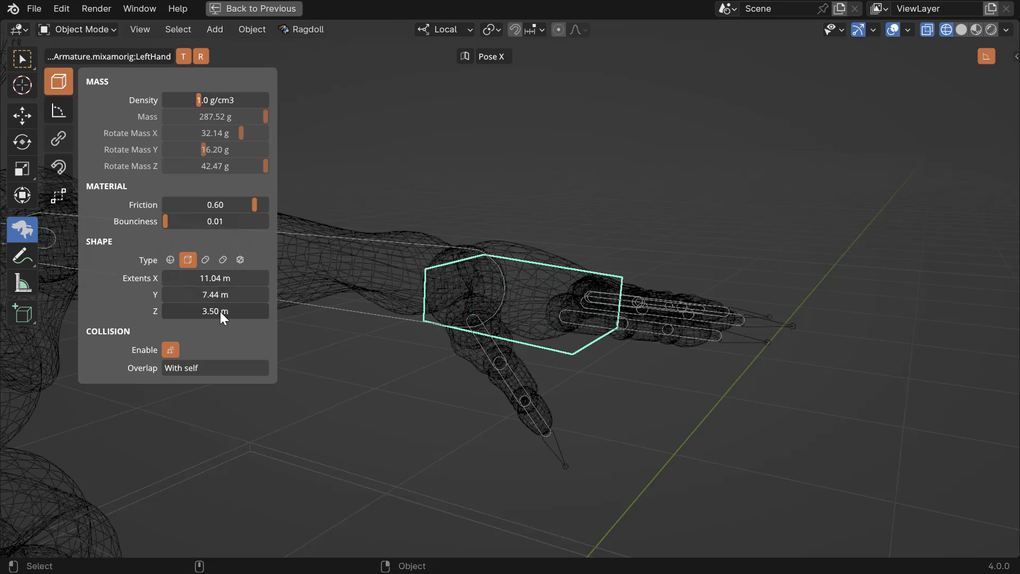
left_click_drag(321, 311, 328, 311)
left_click_drag(382, 324, 409, 355, "alt")
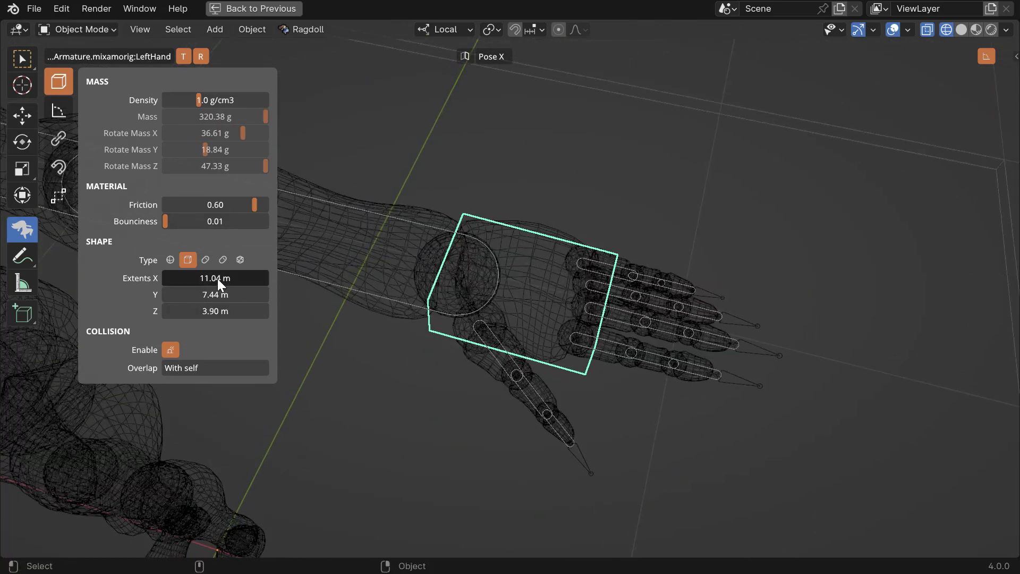
left_click_drag(218, 279, 209, 282)
Select the first-segment markers of the four left fingers and enlarge their capsule radii, bringing the index finger's to about 0.82 m
mouse_move(524, 342)
middle_mouse_down()
mouse_move(532, 358)
mouse_move(534, 267)
mouse_move(585, 219)
mouse_move(526, 330)
middle_mouse_up()
left_click(622, 306)
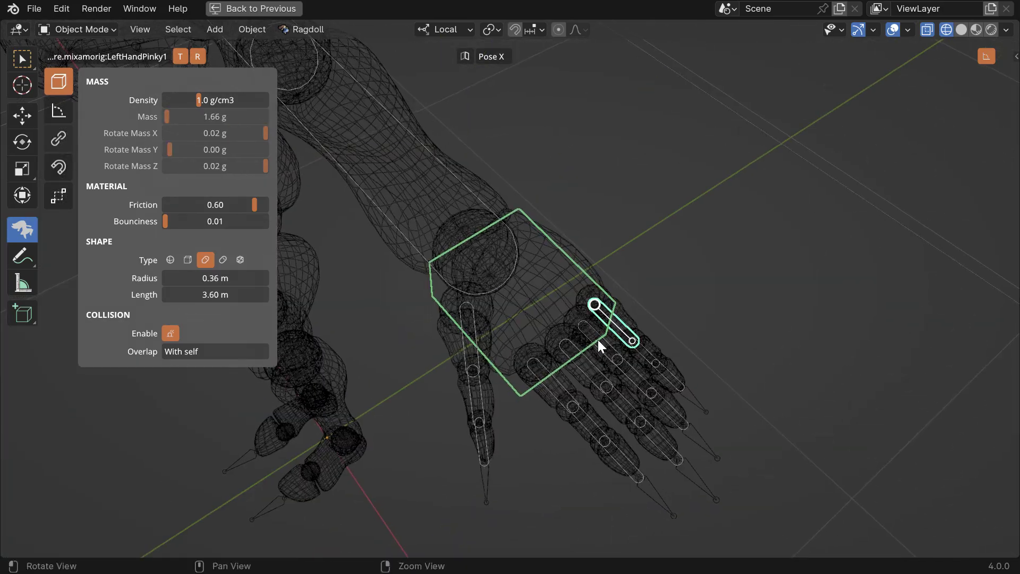
left_click(584, 366, "shift")
left_click(583, 382, "shift")
left_click(543, 371, "shift")
scroll(498, 331, "up", 4, "ctrl")
middle_click_drag(539, 367, 492, 320)
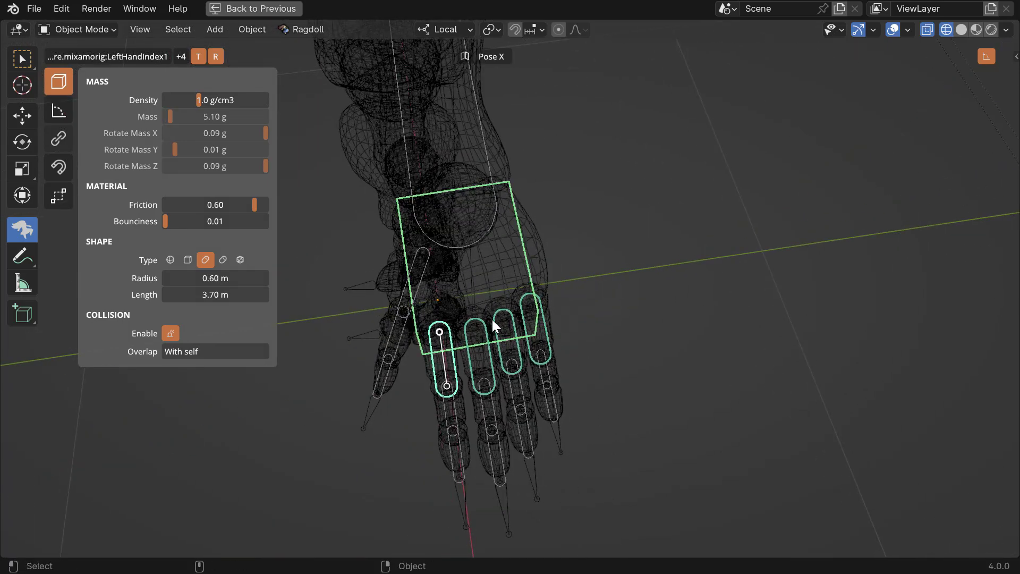
scroll(487, 310, "up", 6, "ctrl")
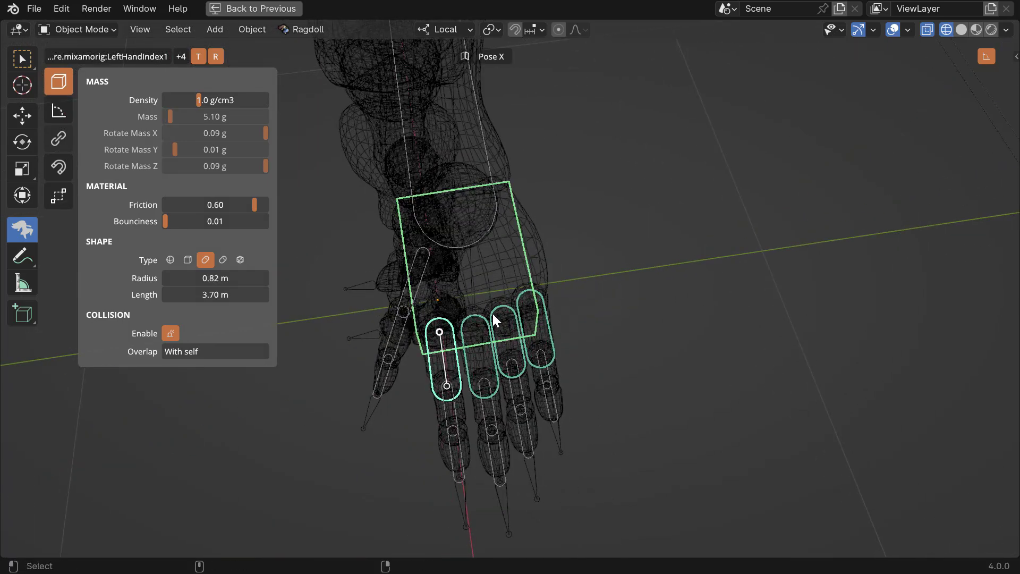
Enlarge the capsule radii of the four fingers' second-segment markers, bringing the index finger's to about 0.58 m
left_click_drag(502, 336, 543, 374, "alt")
left_click(554, 380)
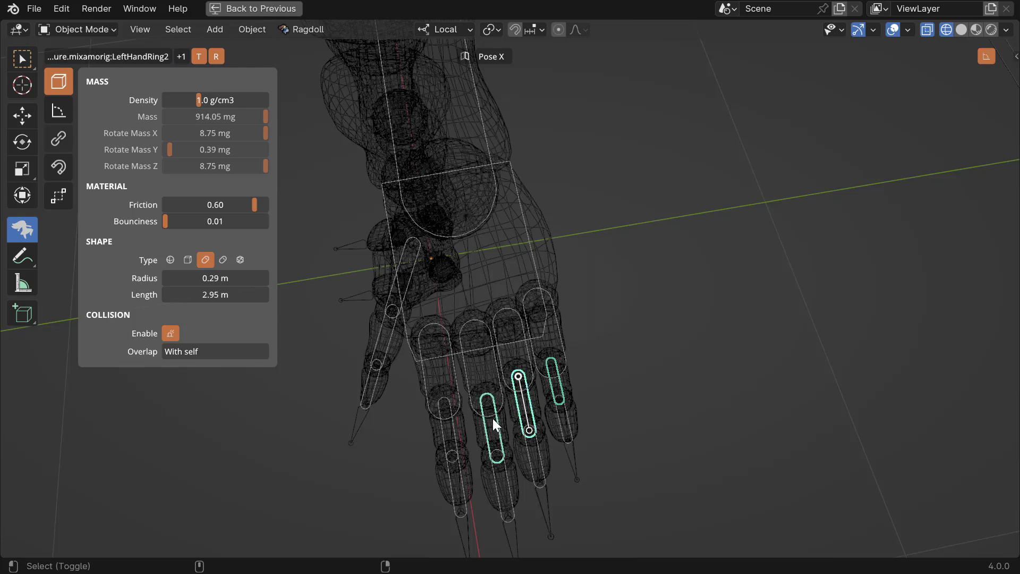
left_click_drag(484, 333, 493, 337)
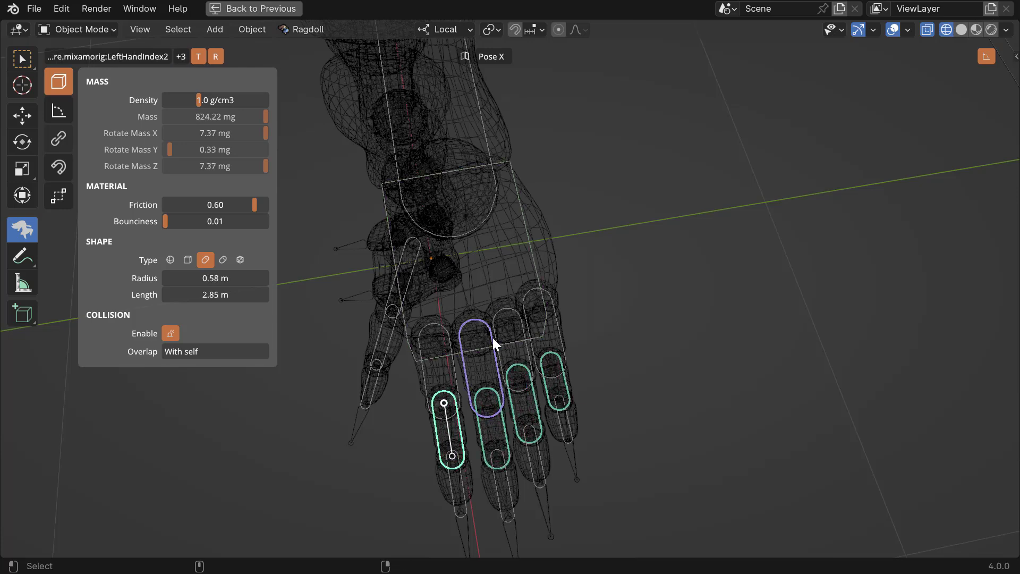
Enlarge the capsule radii of the four fingers' third-segment markers, bringing the index finger's to about 0.53 m
middle_click_drag(493, 338, 534, 345)
left_click(534, 344)
left_click(504, 375, "shift")
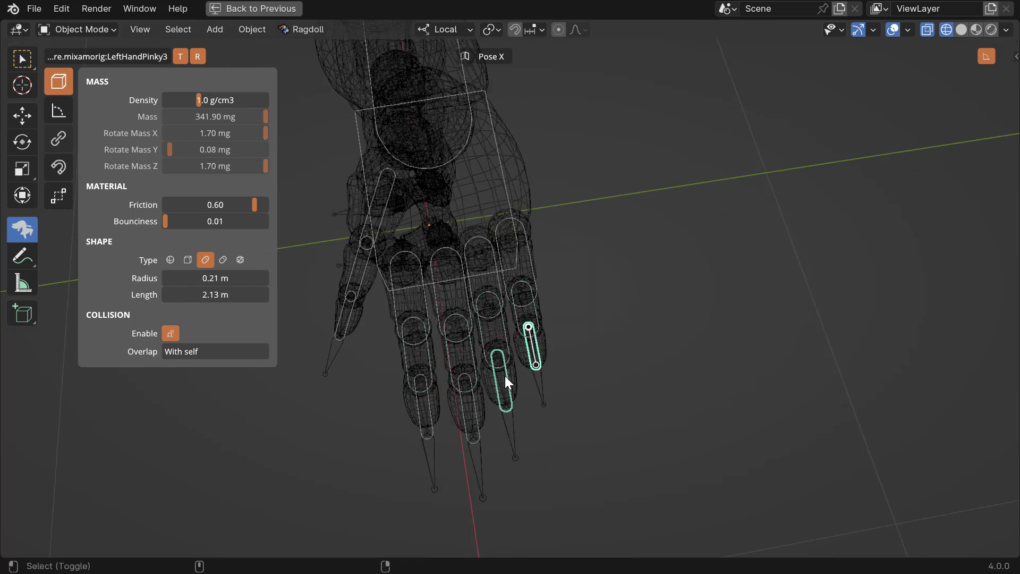
left_click(468, 402, "shift")
left_click_drag(454, 313, 467, 321)
Select the left thumb's three markers and enlarge their capsule radii, bringing the thumb tip segment's to about 0.68 m
middle_click_drag(467, 321, 521, 321)
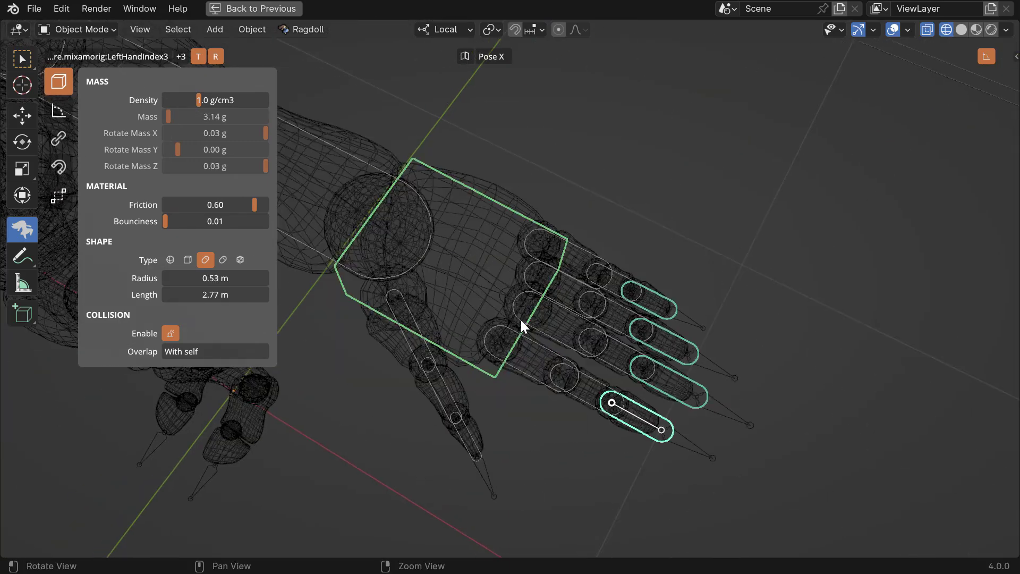
left_click(425, 343)
middle_click_drag(425, 343, 478, 417)
left_click(457, 379, "shift")
left_click(493, 375, "shift")
left_click(485, 419, "shift")
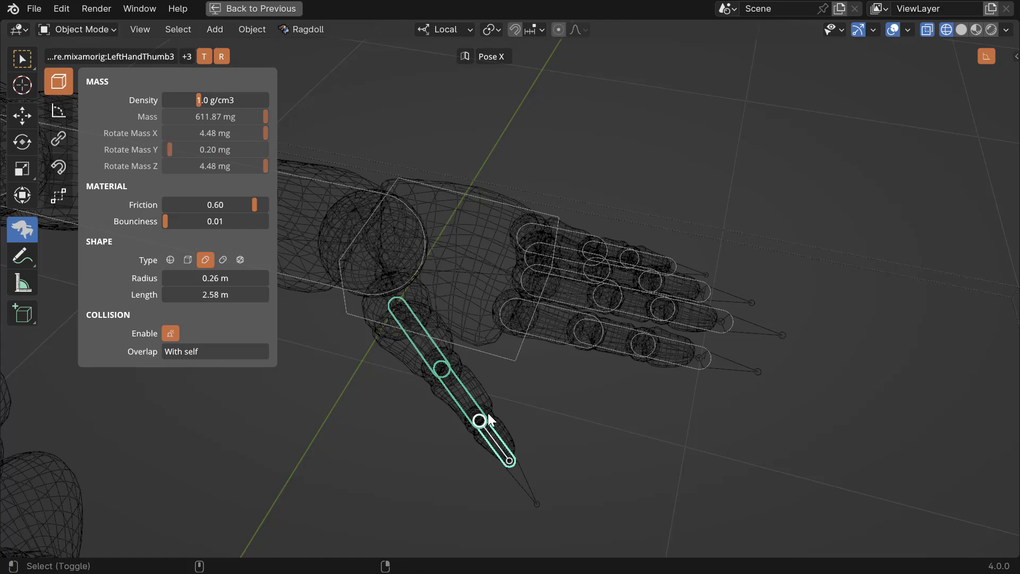
left_click_drag(518, 355, 526, 359)
Enlarge the left shoulder marker's capsule radius to fill the mannequin's upper chest beside the shoulder joint
middle_click_drag(513, 353, 516, 268)
scroll(422, 260, "down", 5)
middle_click_drag(313, 245, 412, 273, "shift")
scroll(412, 273, "down", 2)
middle_click_drag(385, 321, 461, 285, "shift")
left_click_drag(461, 284, 443, 267, "alt")
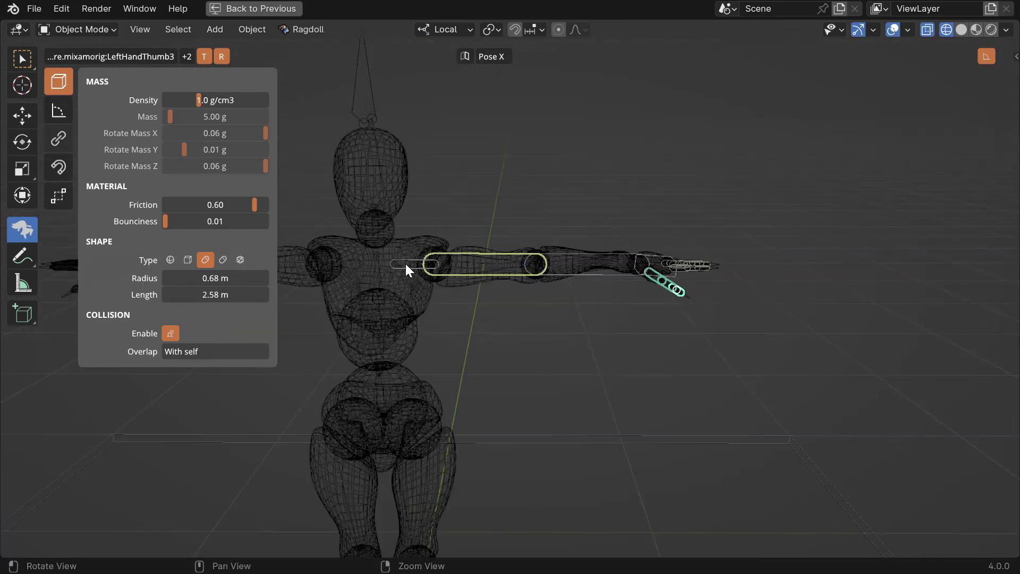
left_click(429, 270)
right_click_drag(381, 265, 414, 265, "alt")
left_click(414, 265)
left_click_drag(417, 267, 515, 318)
left_click_drag(480, 281, 542, 315, "alt")
Play the animation to check how the left arm's capsules follow the mannequin, and return to the start frame
key("space")
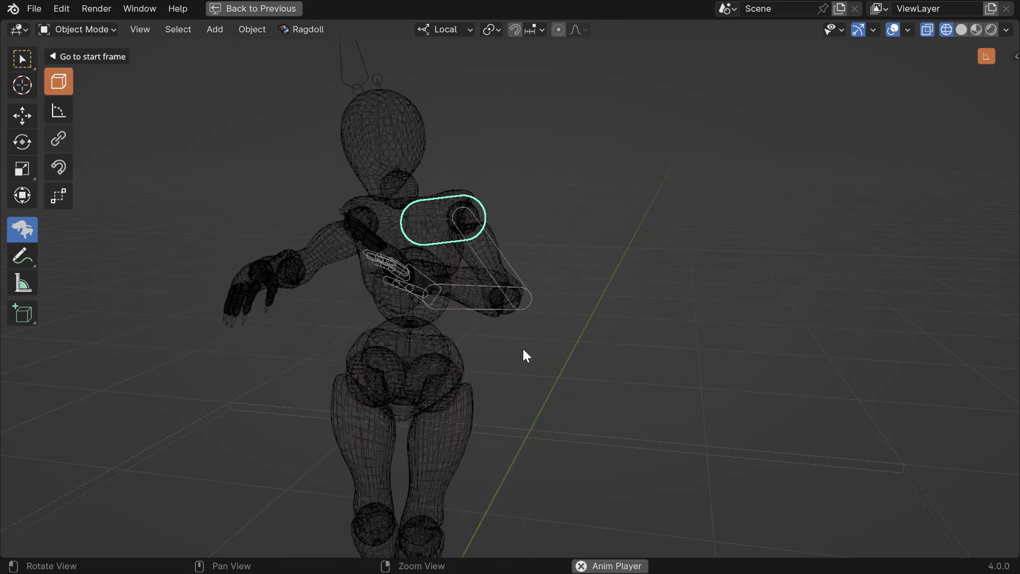
middle_click_drag(485, 335, 532, 343)
left_click_drag(529, 336, 520, 344, "alt")
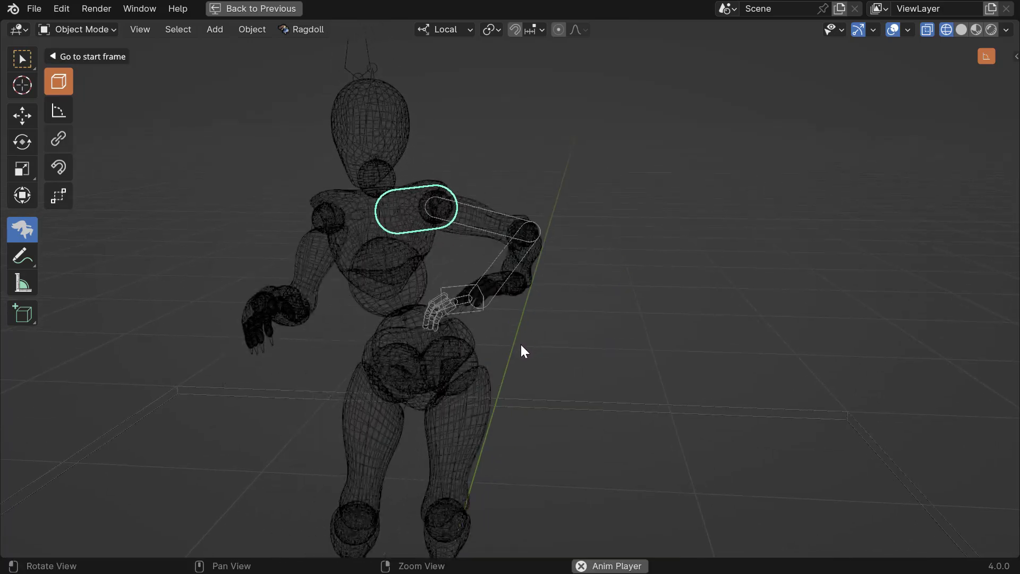
key("space")
key("shift+Left")
Enlarge the left upper arm marker's capsule radius to fit the limb, and the left forearm marker's to about 3.37 m
left_click(509, 191)
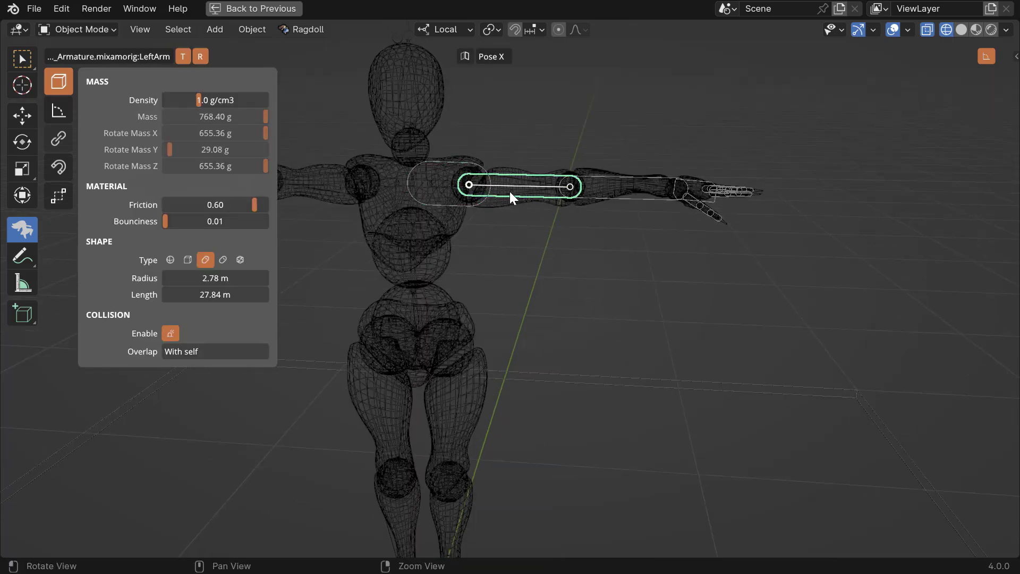
right_click_drag(509, 191, 543, 230, "alt")
middle_click_drag(543, 231, 557, 232)
left_click(621, 193)
middle_click_drag(624, 209, 513, 260, "alt")
right_click_drag(513, 261, 594, 261, "alt")
middle_click_drag(595, 262, 605, 260)
middle_click_drag(651, 209, 648, 212, "alt")
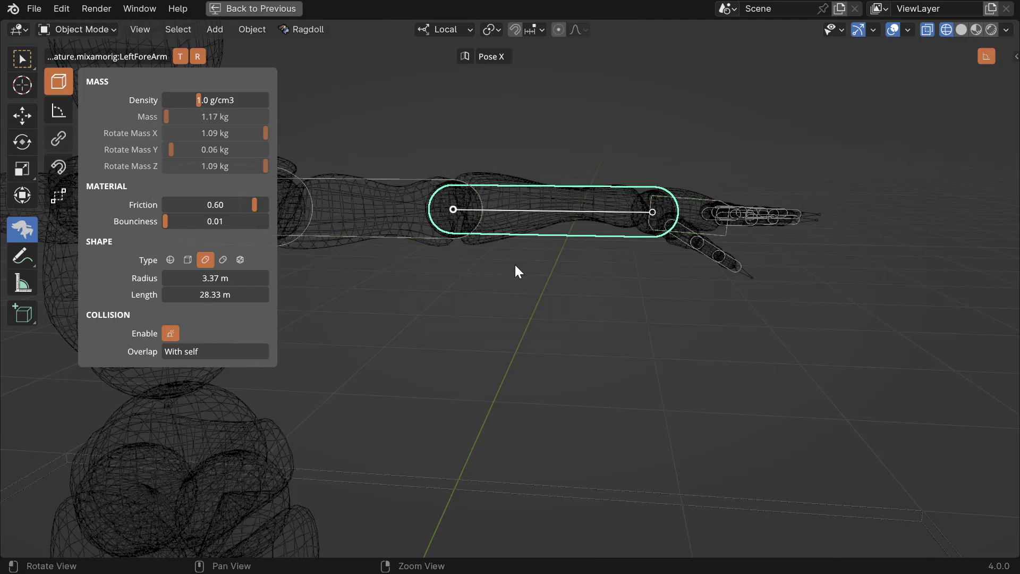
Exit the Ragdoll manipulator and switch the viewport to solid shading
left_click_drag(514, 265, 524, 280, "alt")
middle_click_drag(483, 276, 439, 317)
left_click_drag(438, 310, 442, 295, "alt")
right_click_drag(442, 295, 347, 307, "alt")
middle_click_drag(348, 308, 437, 264, "alt")
key("q")
left_click(961, 29)
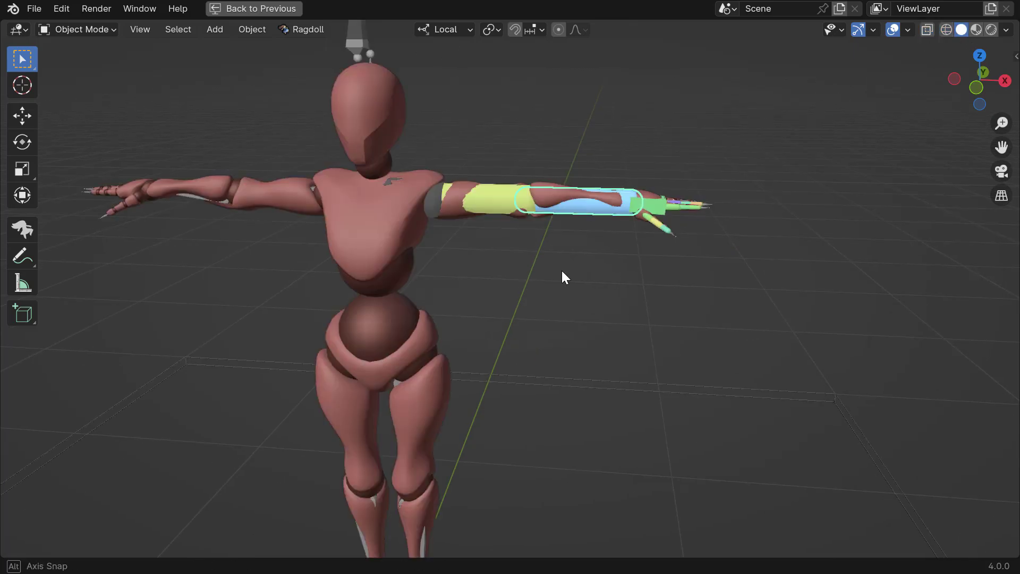
Play the simulation from the start frame and examine the left arm's ragdoll motion against the dance from several angles
key("space")
key("Escape")
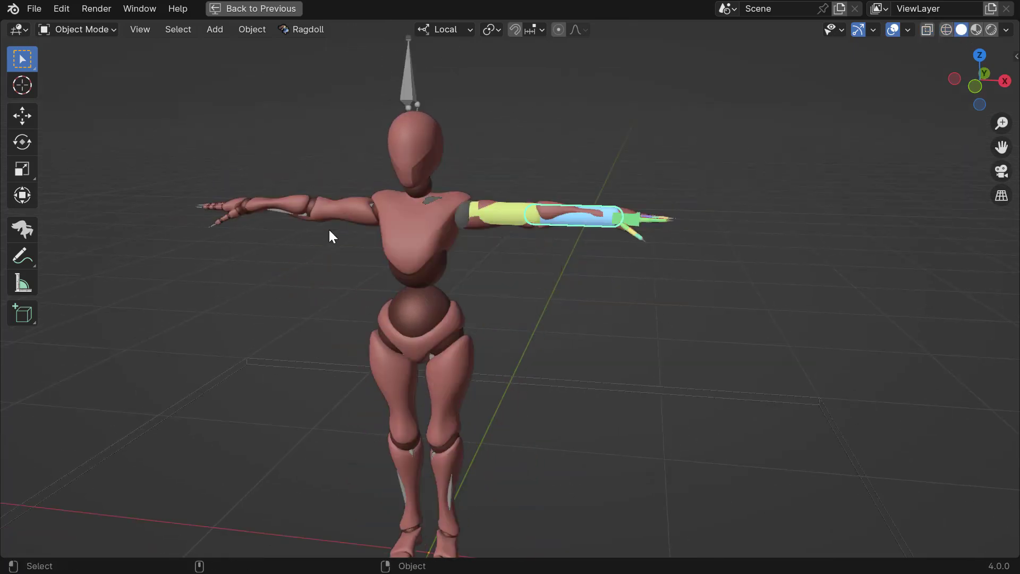
left_click_drag(330, 229, 394, 320, "alt")
key("space")
right_click_drag(426, 281, 504, 326, "alt")
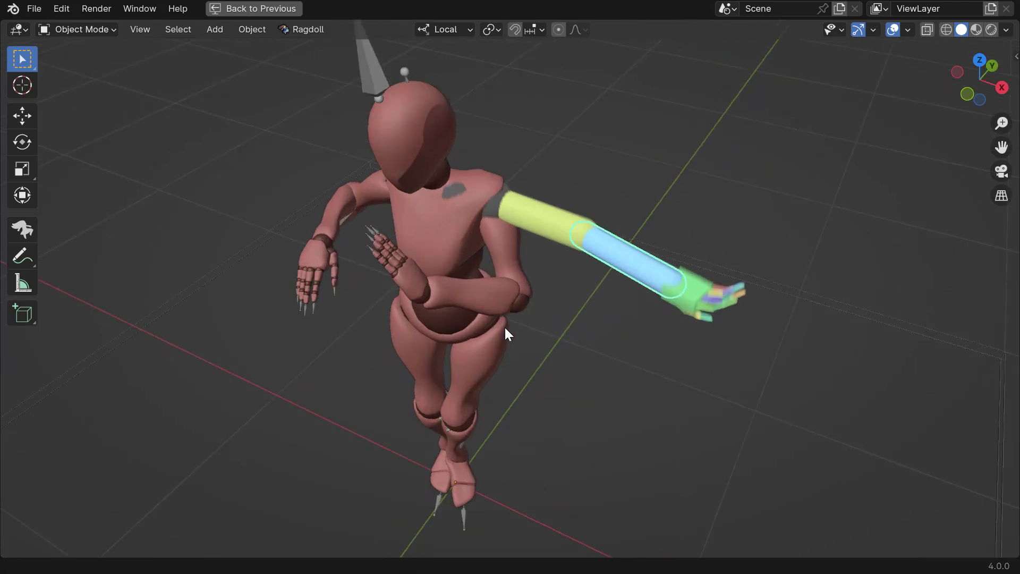
left_click_drag(505, 325, 452, 302, "alt")
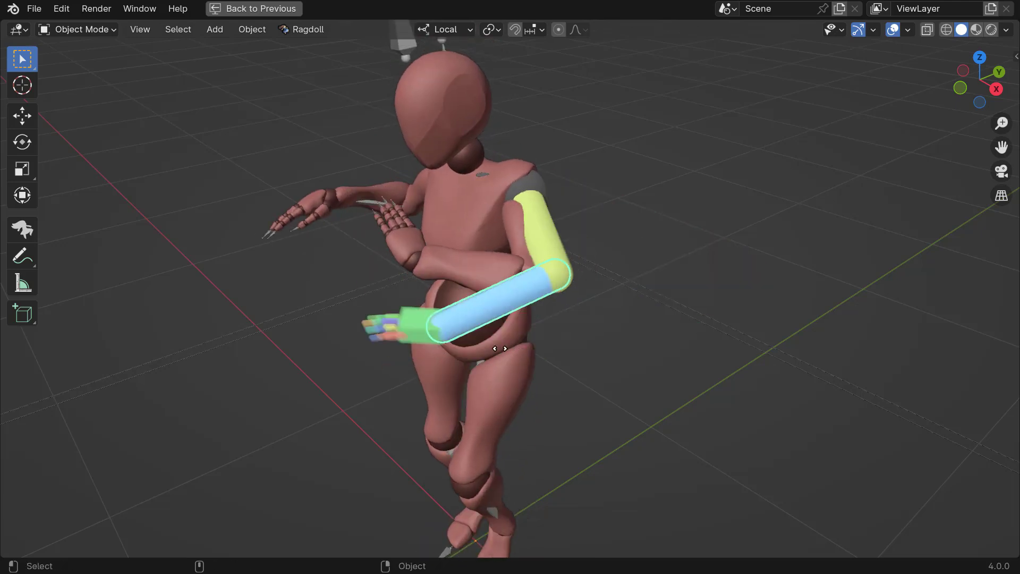
Restore the full workspace layout from the maximized viewport and set the scene's start frame to 1
middle_click_drag(434, 353, 419, 202)
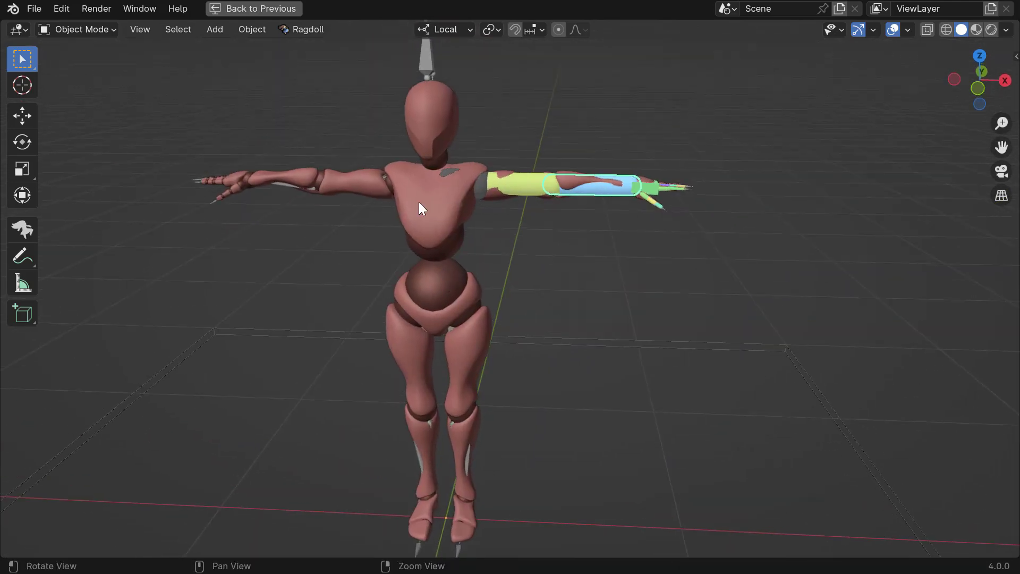
key("ctrl+alt+space")
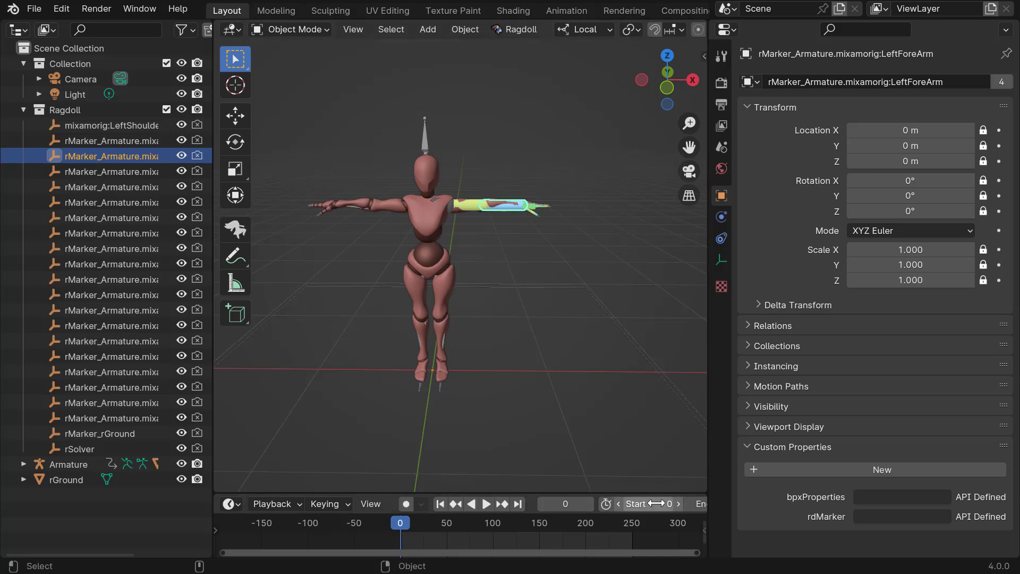
key("space")
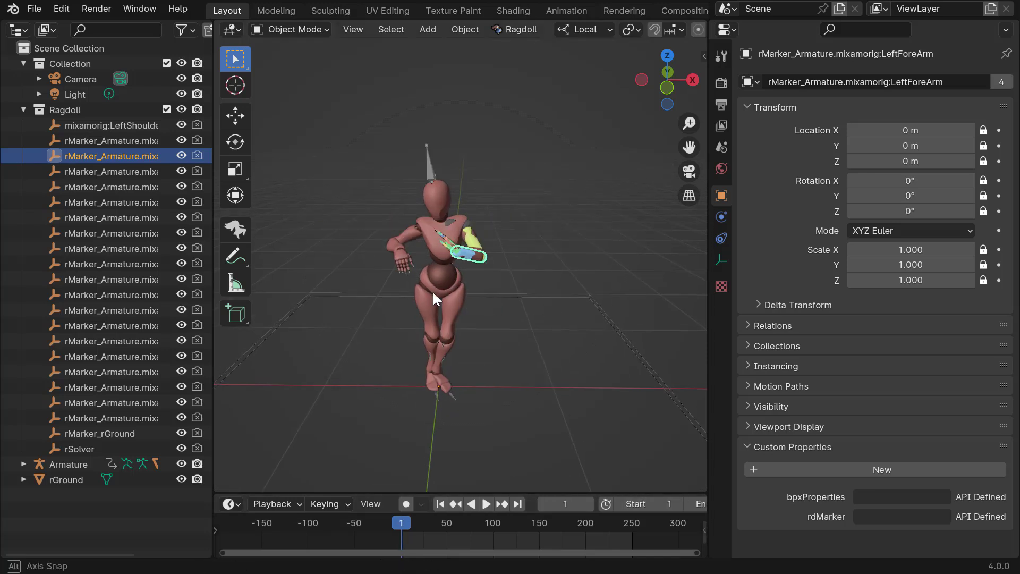
Play the simulation from the start frame and check the left arm's motion from the side
middle_click_drag(432, 292, 467, 346)
left_click_drag(467, 346, 417, 305, "alt")
key("space")
key("shift+Left")
key("space")
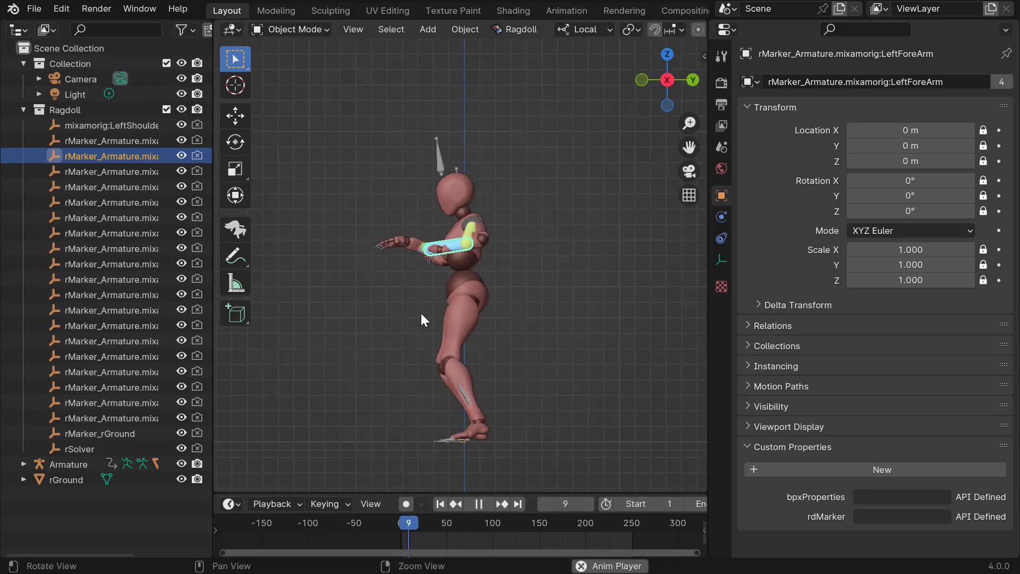
key("space")
key("space")
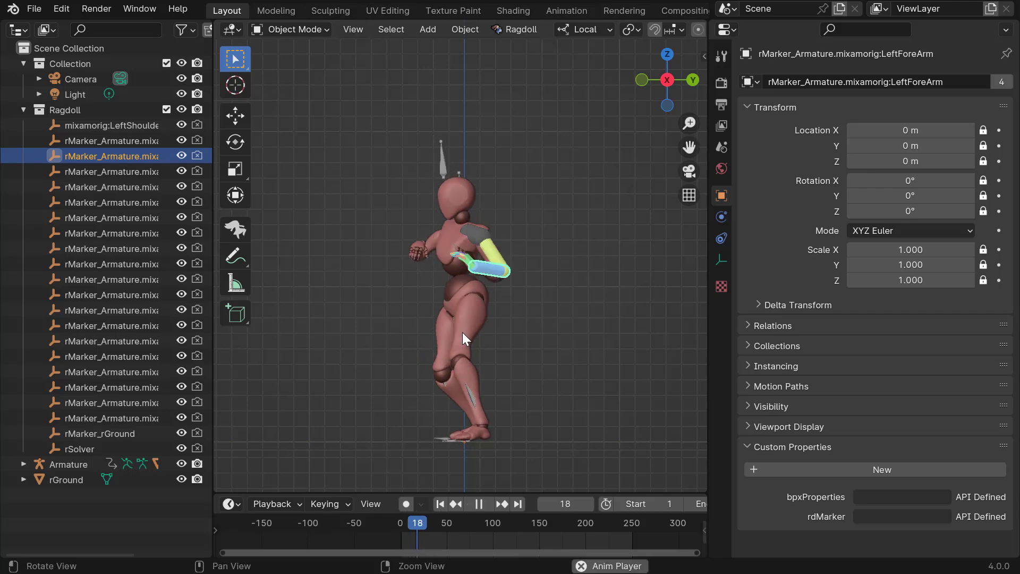
Maximize the viewport and examine the left arm markers against the dancing mesh from the front and close up
key("ctrl+space")
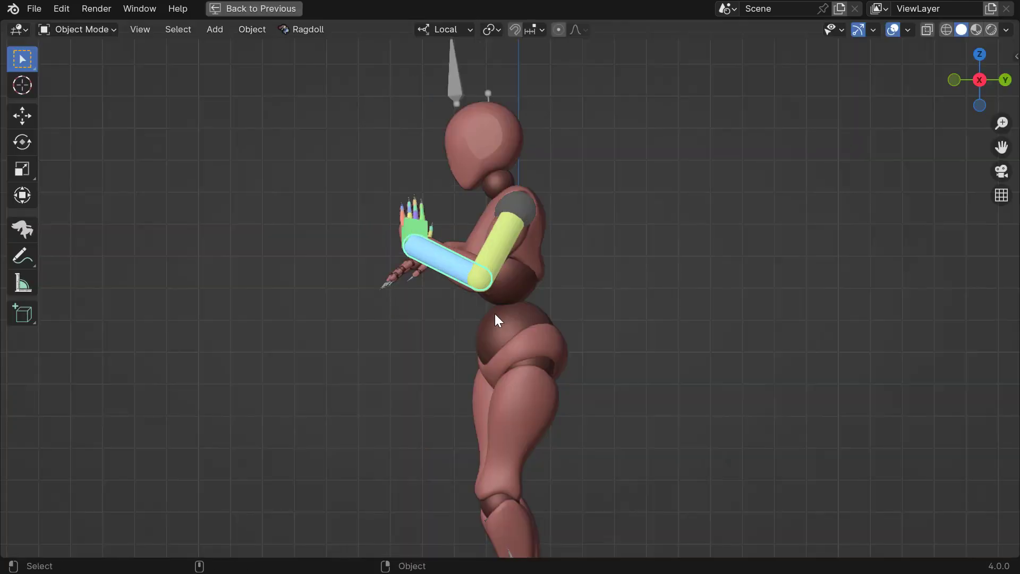
mouse_move(496, 321)
middle_mouse_down()
mouse_move(462, 310)
mouse_move(611, 303)
mouse_move(562, 301)
mouse_move(512, 319)
mouse_move(485, 307)
middle_mouse_up()
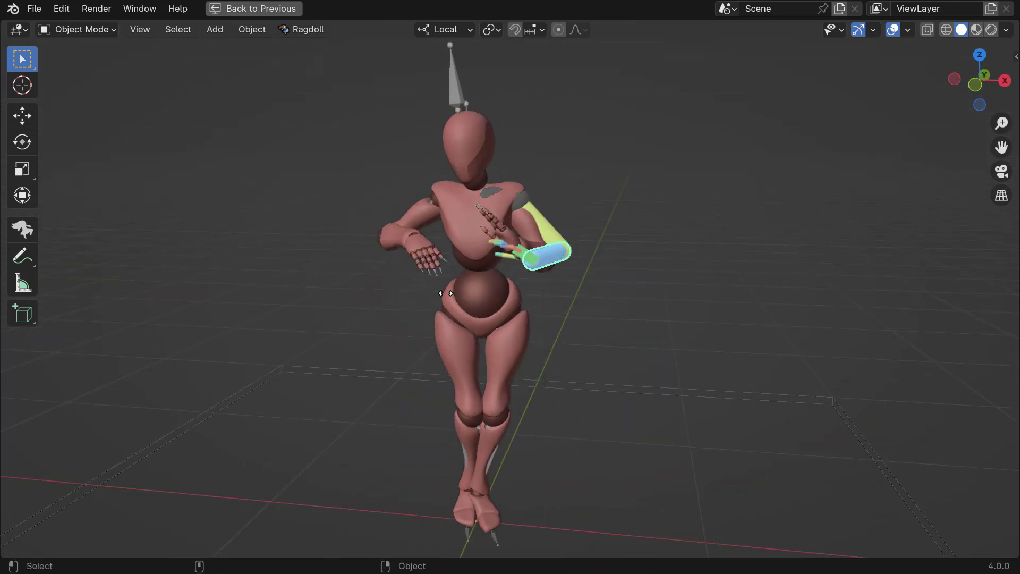
right_click_drag(499, 312, 562, 322, "alt")
middle_click_drag(562, 322, 504, 337, "alt")
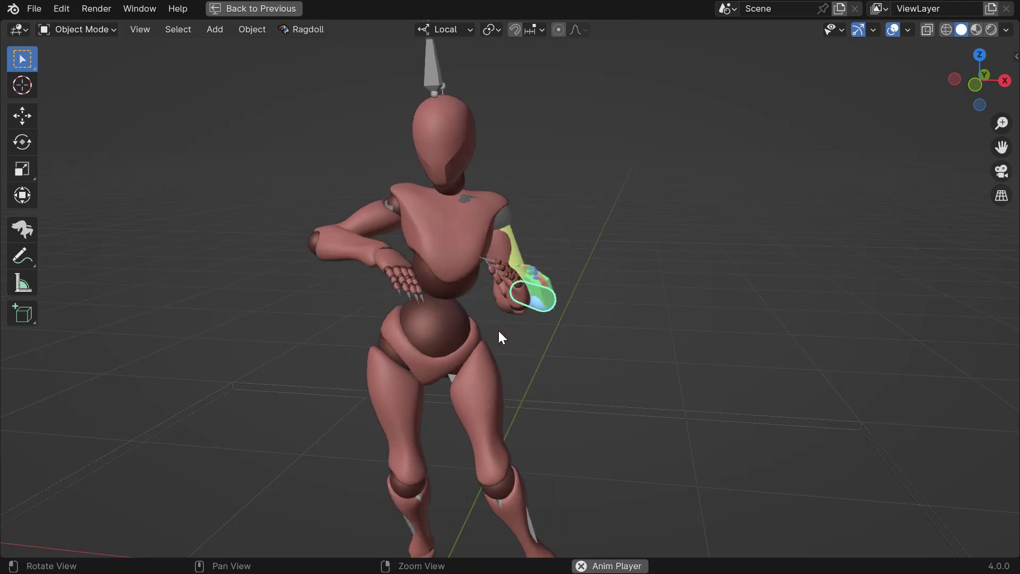
key("space")
right_click_drag(496, 316, 529, 329, "alt")
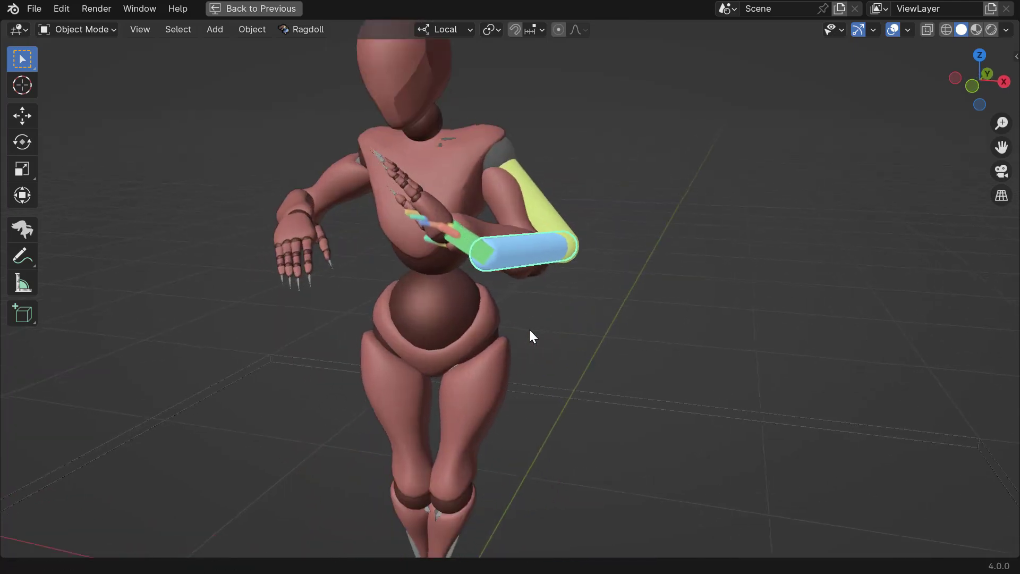
left_click_drag(529, 330, 504, 323, "alt")
key("space")
mouse_move(508, 319)
middle_mouse_down()
mouse_move(488, 303)
mouse_move(490, 313)
middle_mouse_up()
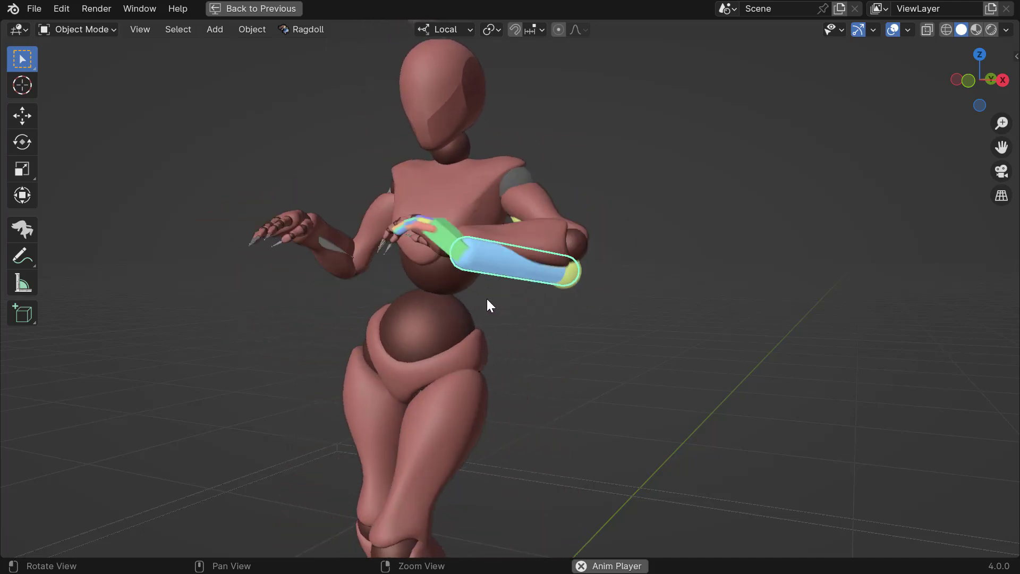
key("space")
Activate the Ragdoll manipulator on the left upper arm marker and hide its mass and shape settings
left_click_drag(478, 299, 491, 298, "alt")
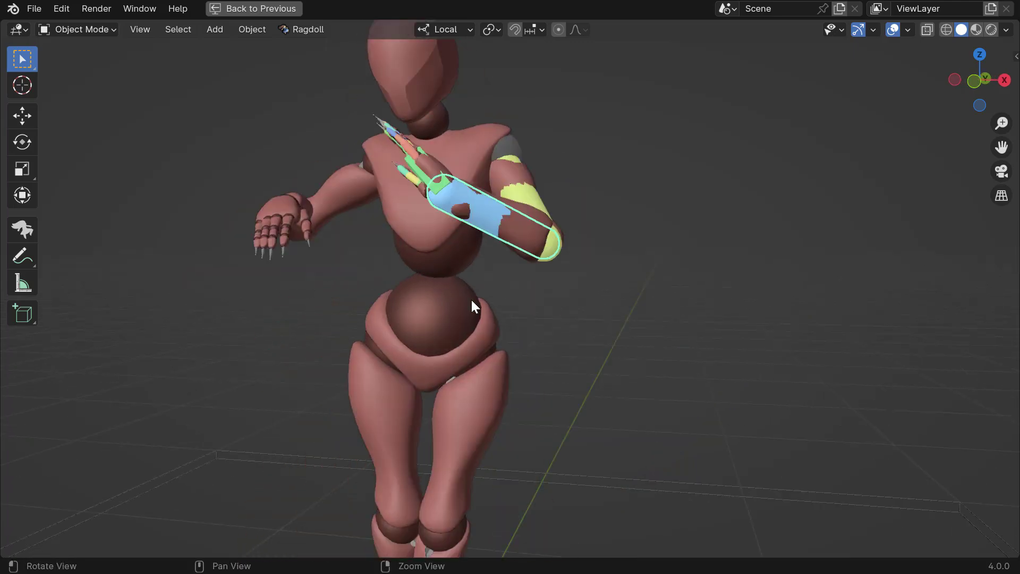
left_click(22, 229)
left_click(515, 200)
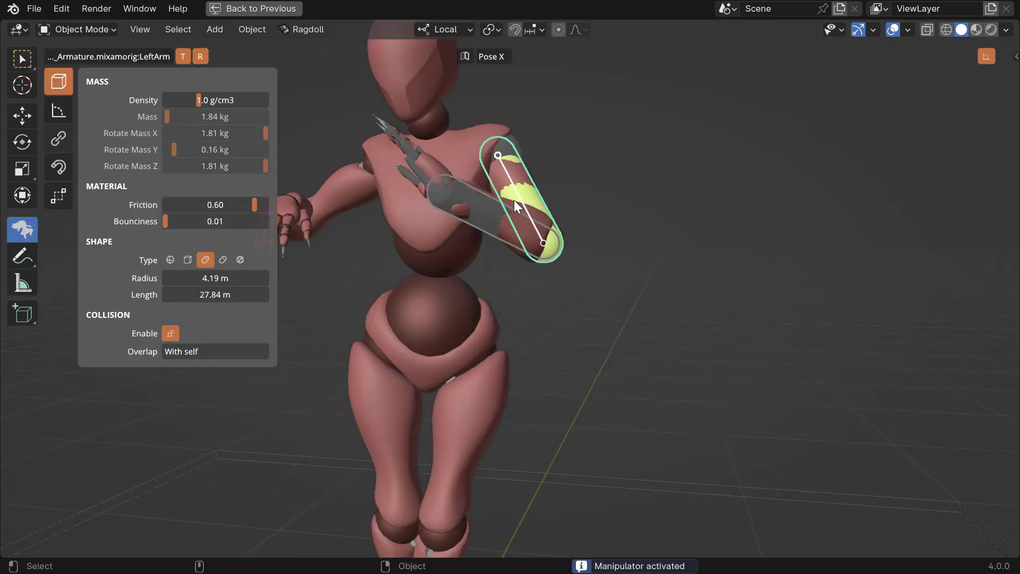
left_click_drag(514, 200, 571, 234, "alt")
left_click(59, 81)
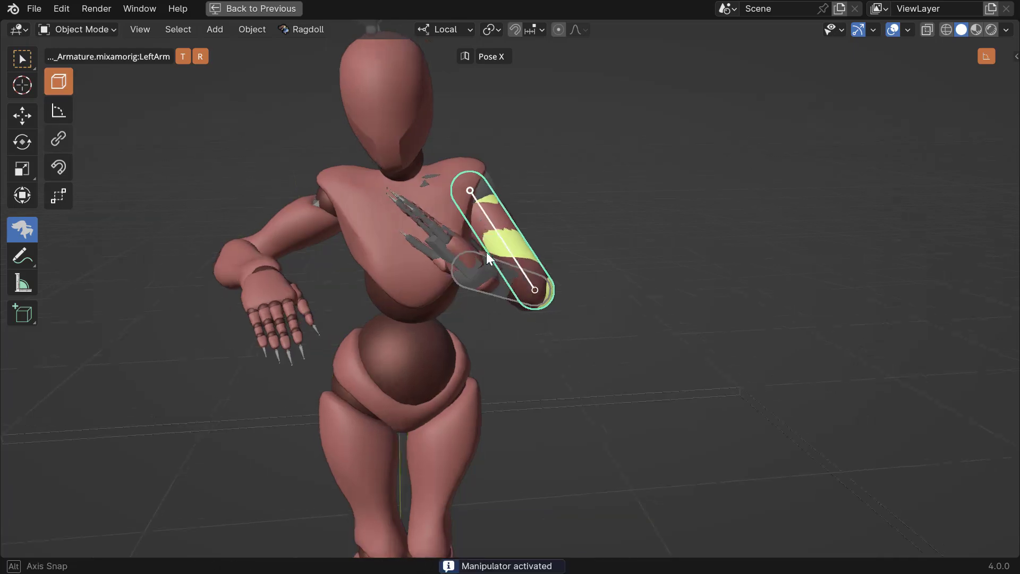
Restore the full workspace layout and show the left upper arm marker's physics properties
key("ctrl+space")
left_click_drag(438, 241, 413, 250, "alt")
left_click(449, 240)
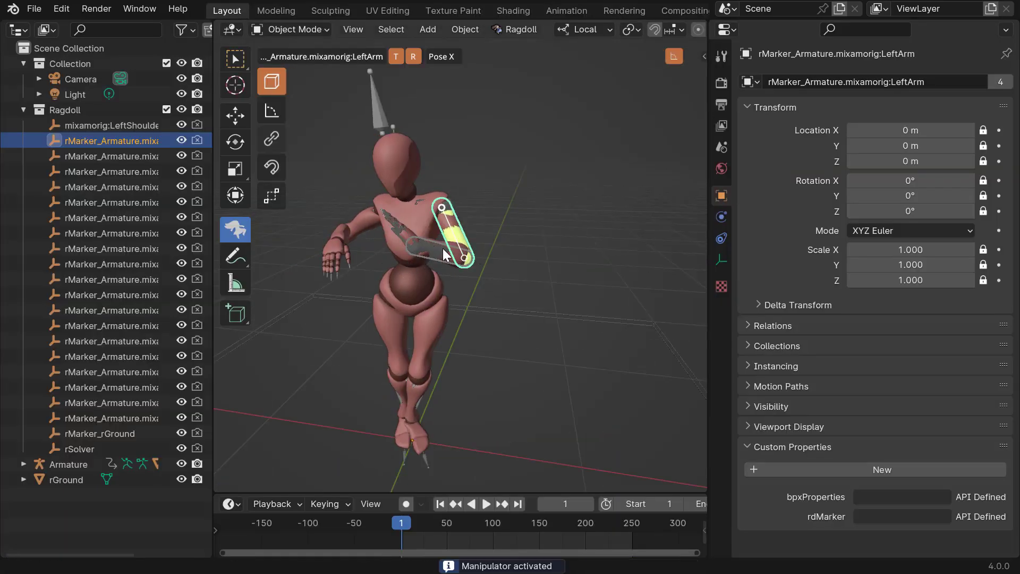
right_click_drag(450, 240, 470, 228, "alt")
left_click(721, 239)
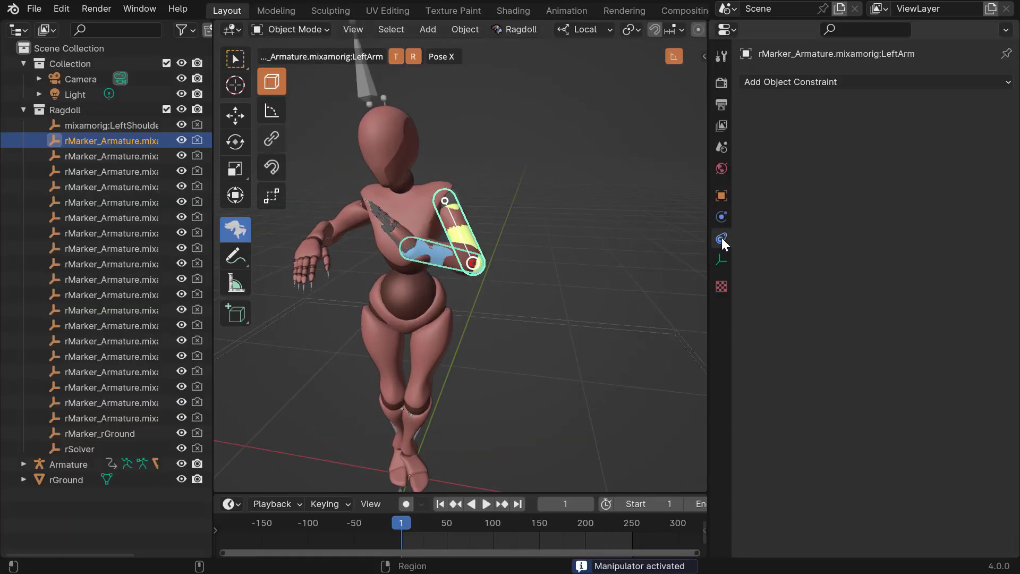
mouse_move(465, 236)
middle_mouse_down()
mouse_move(563, 234)
mouse_move(554, 230)
middle_mouse_up()
left_click(721, 217)
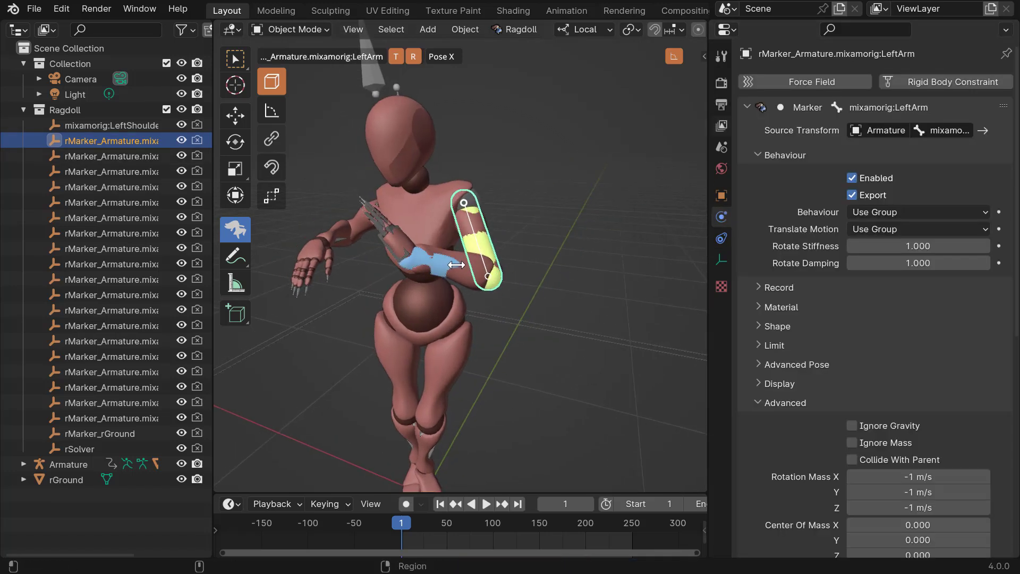
Set the left upper arm marker's Rotate Stiffness to 0
middle_click_drag(496, 277, 432, 268)
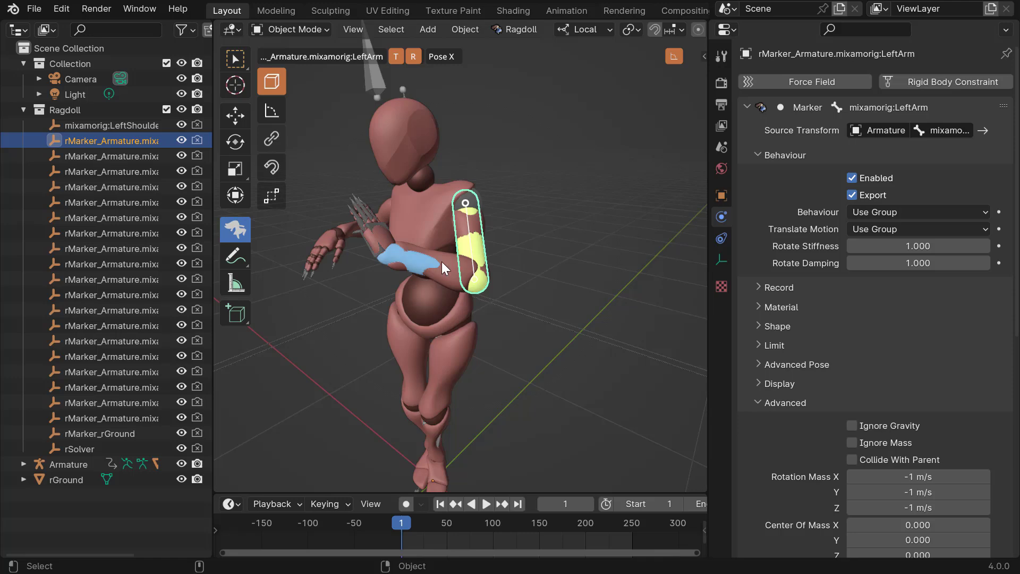
left_click(442, 261)
mouse_move(443, 260)
left_mouse_down("alt")
mouse_move(466, 235)
mouse_move(449, 240)
left_mouse_up("alt")
left_click(474, 247)
left_click_drag(617, 218, 635, 215, "alt")
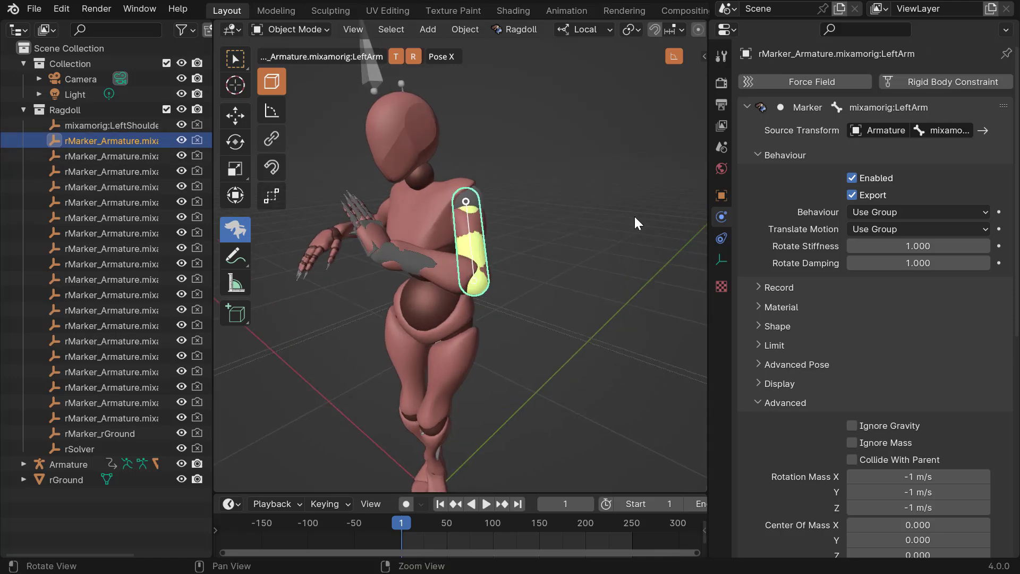
left_click(436, 254)
mouse_move(541, 273)
middle_mouse_down()
mouse_move(540, 286)
mouse_move(504, 244)
mouse_move(536, 247)
middle_mouse_up()
left_click(505, 245)
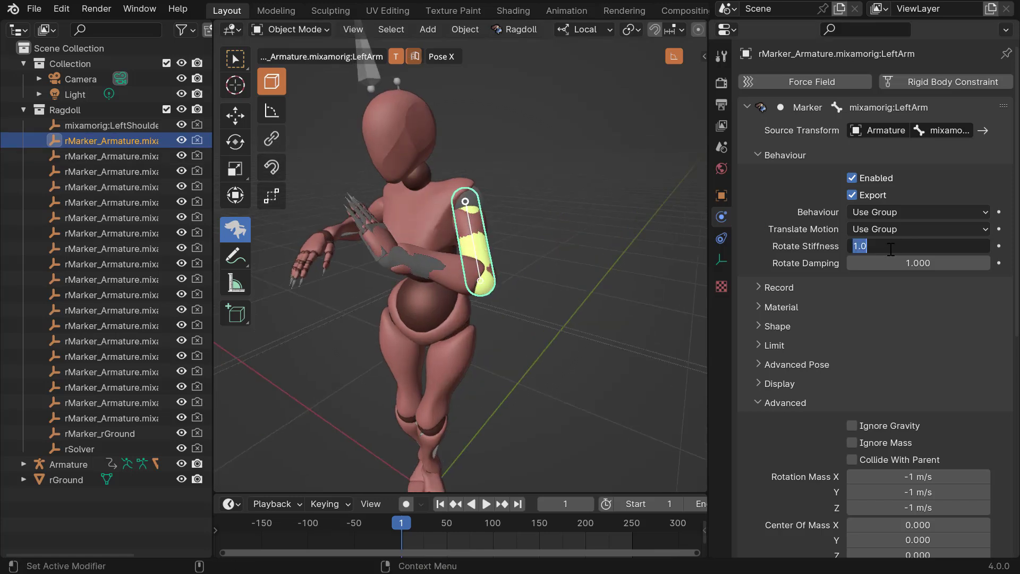
key("Return")
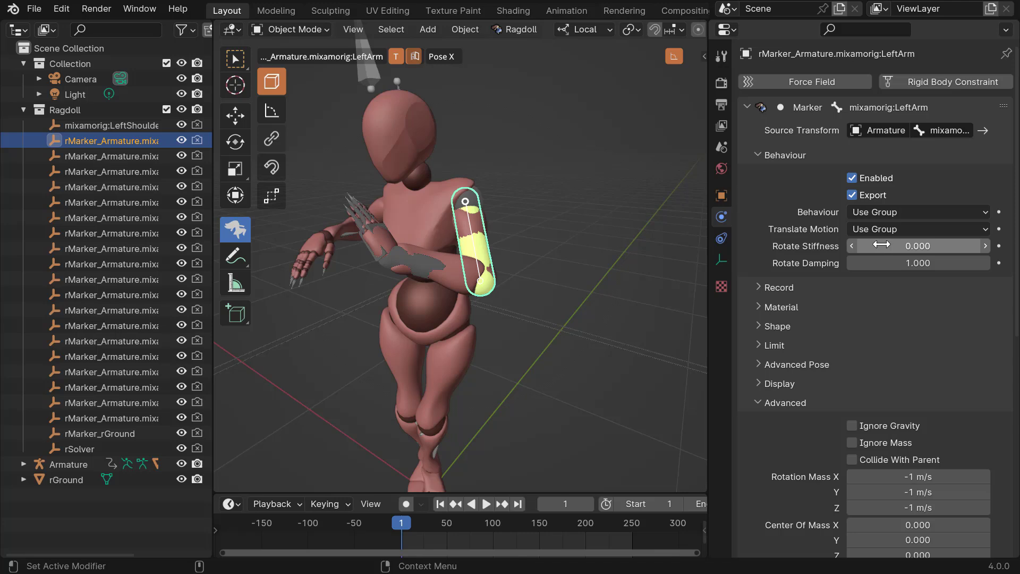
Play the simulation and examine how the left upper arm marker swings without rotate stiffness
middle_click_drag(478, 202, 498, 223)
middle_click_drag(461, 261, 468, 236)
key("space")
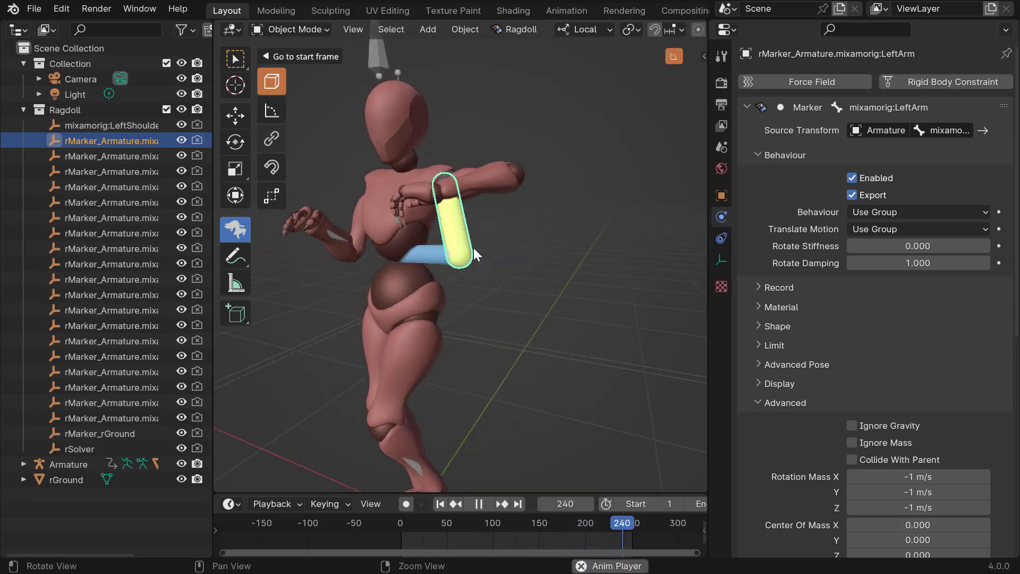
left_click_drag(479, 247, 460, 245, "alt")
key("space")
mouse_move(461, 250)
middle_mouse_down()
mouse_move(480, 251)
mouse_move(438, 253)
mouse_move(531, 283)
mouse_move(563, 282)
middle_mouse_up()
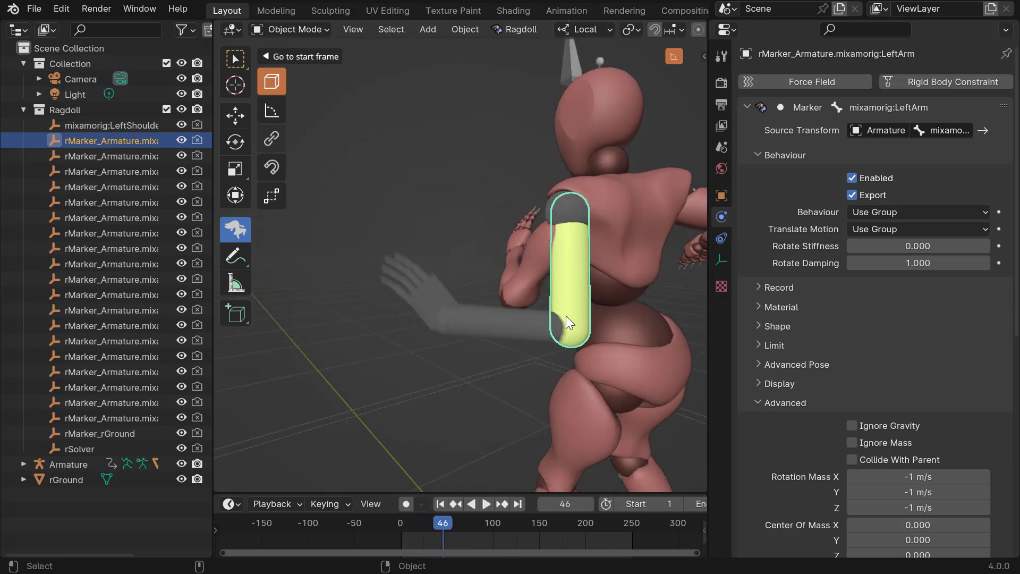
Compare the left upper arm and forearm markers behind the mesh, play the simulation further, and return to the start frame
left_click(505, 315)
left_click(566, 308)
left_click(511, 314)
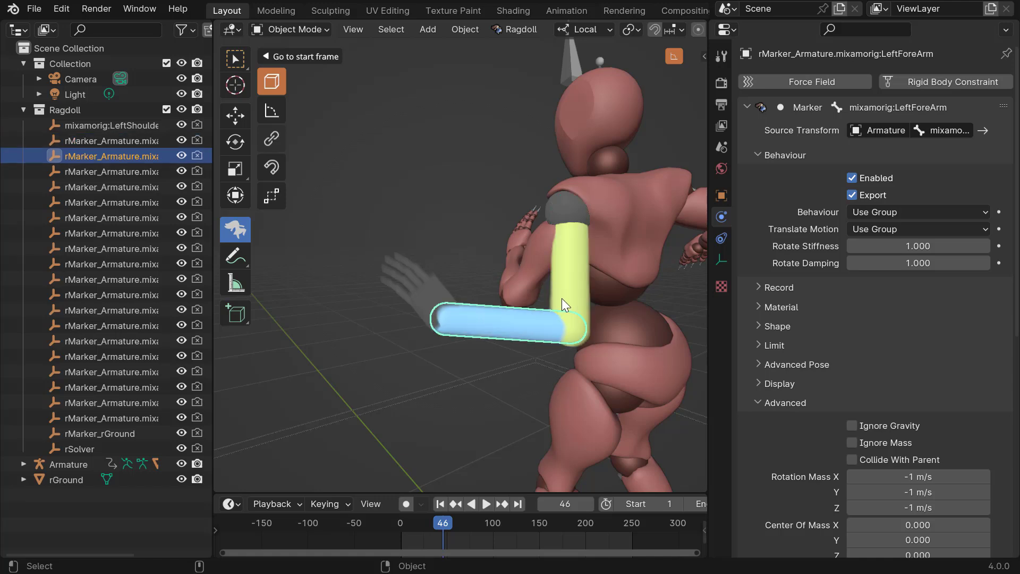
middle_click_drag(565, 325, 539, 305)
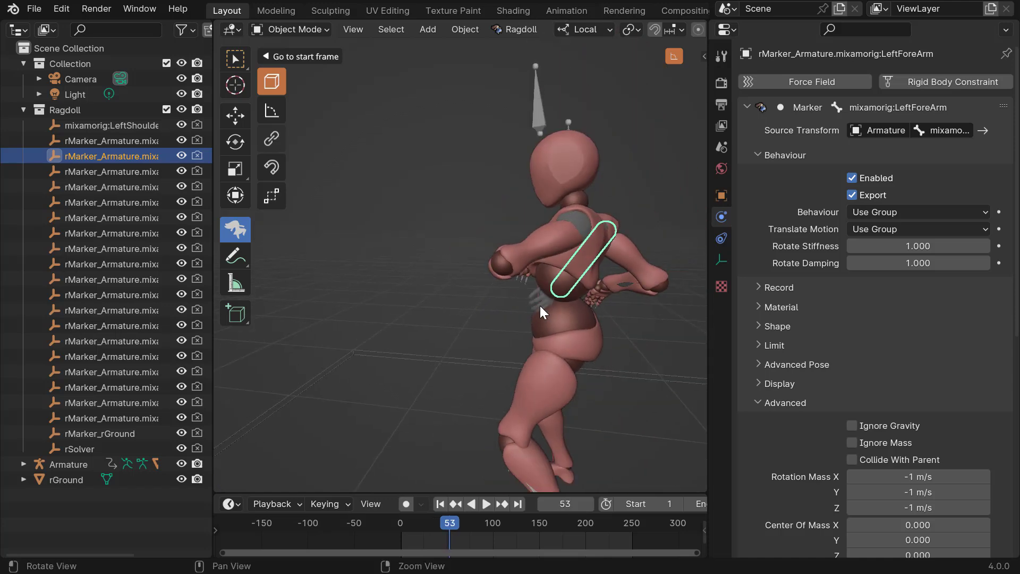
left_click_drag(539, 305, 577, 311, "alt")
key("space")
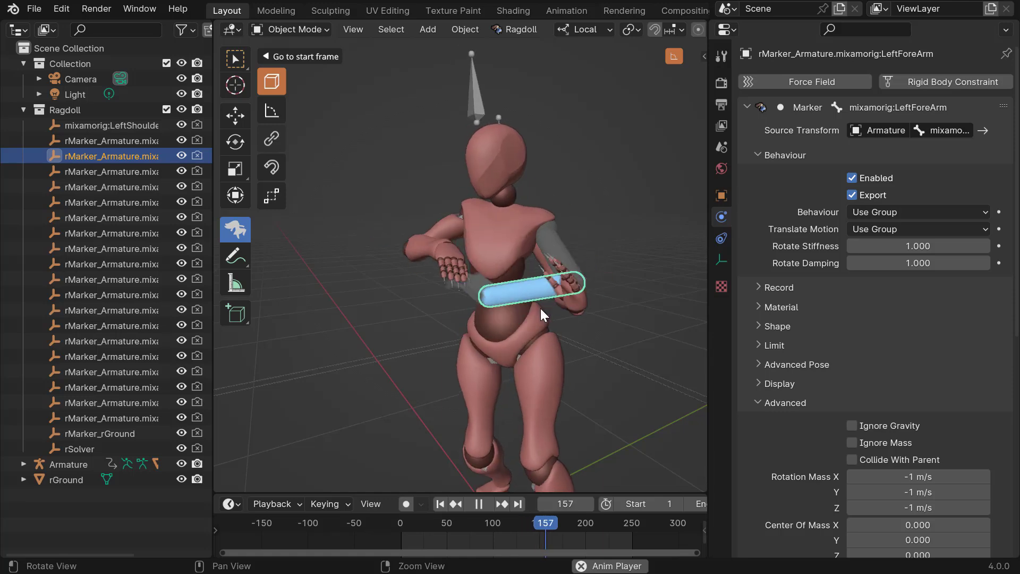
key("Escape")
Set the left upper arm marker's Rotate Stiffness to 0.1 and play the simulation to check its motion
left_click_drag(558, 245, 532, 239, "alt")
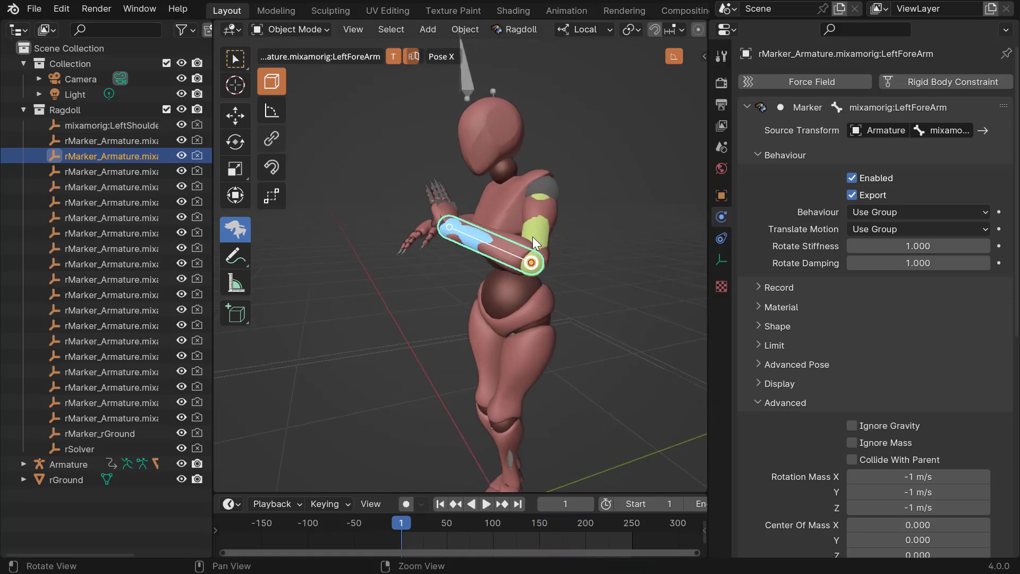
left_click(534, 242)
type("0.1")
key("Return")
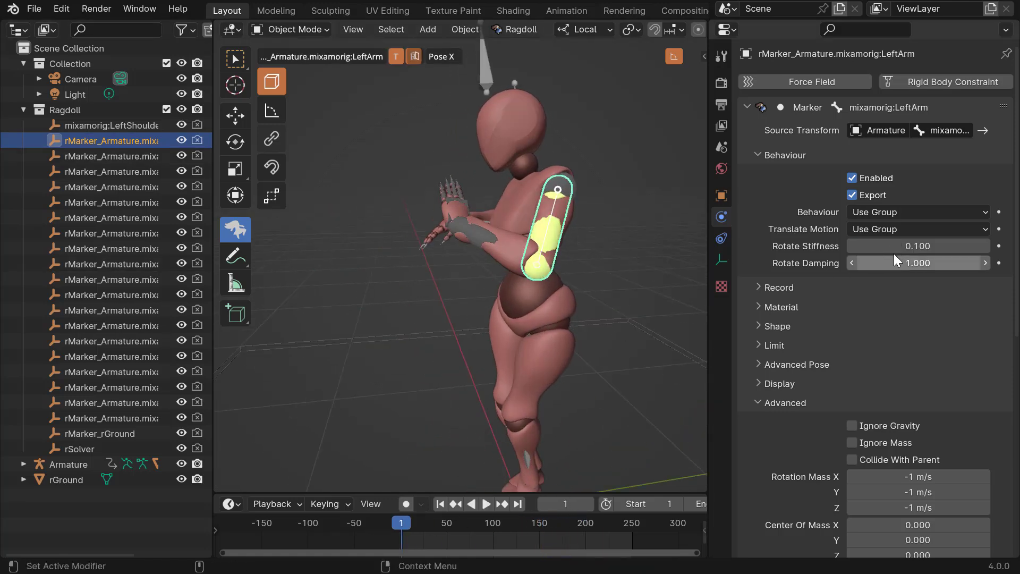
key("space")
key("shift+Left")
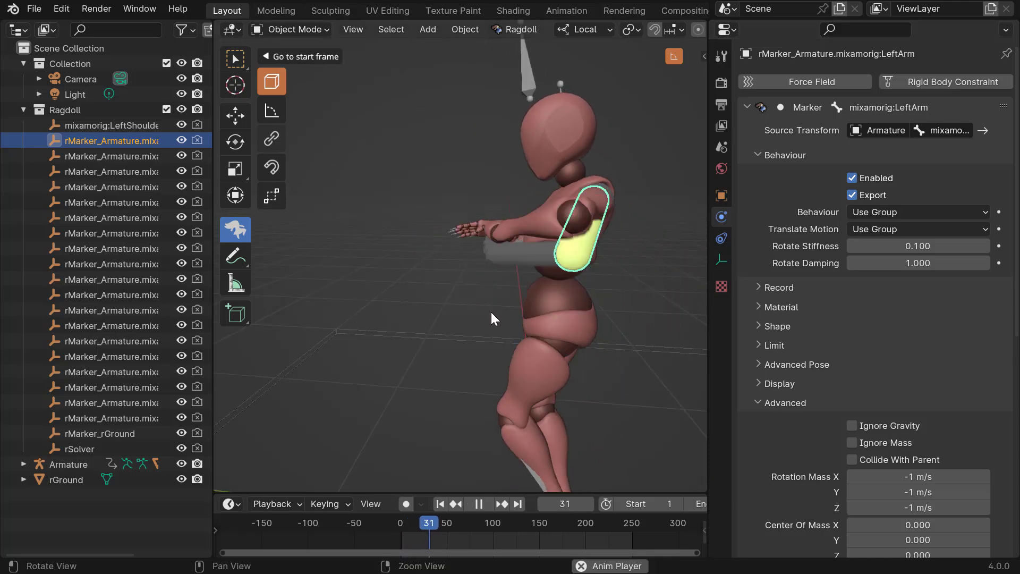
middle_click_drag(492, 314, 470, 289)
key("Escape")
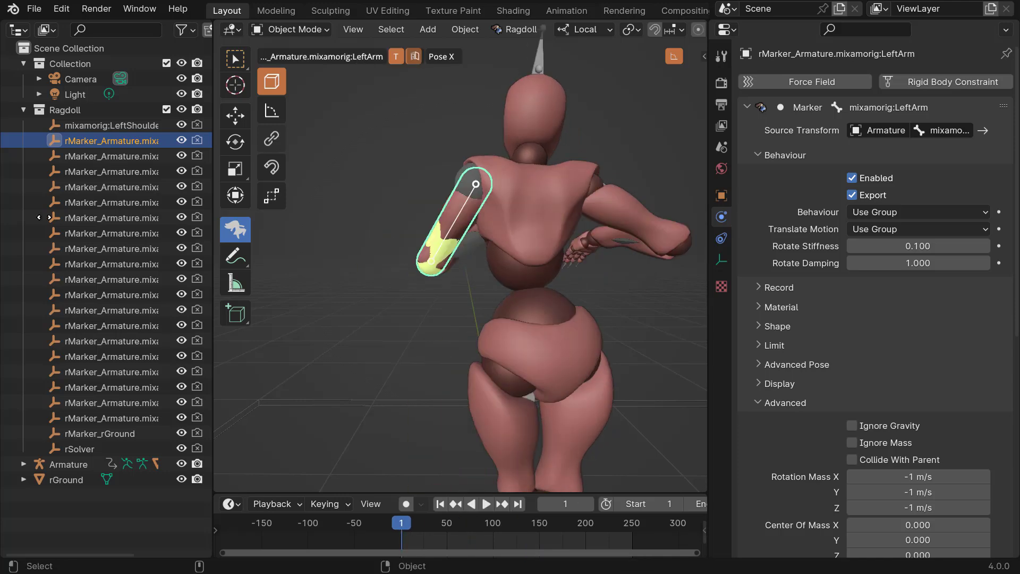
Set the left upper arm marker's Rotate Stiffness to 0.01 and play the simulation to check its motion
left_click(903, 243)
type(".01")
key("Return")
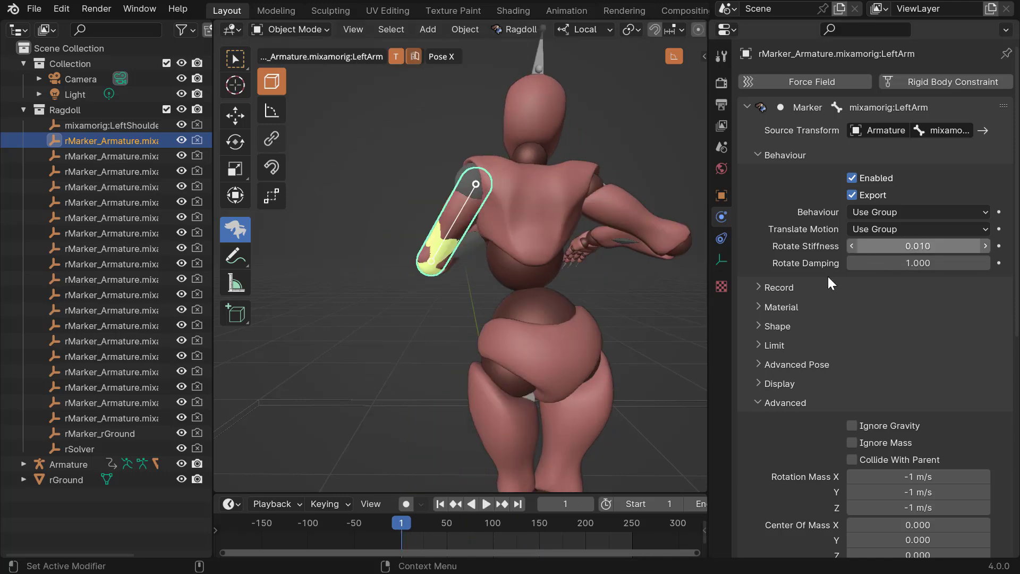
key("space")
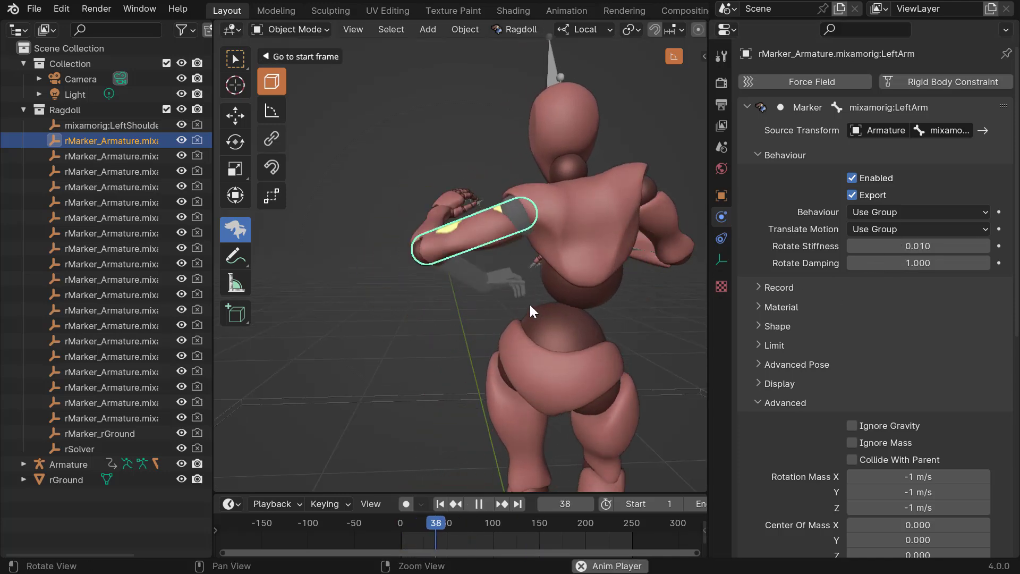
left_click_drag(455, 315, 525, 305, "alt")
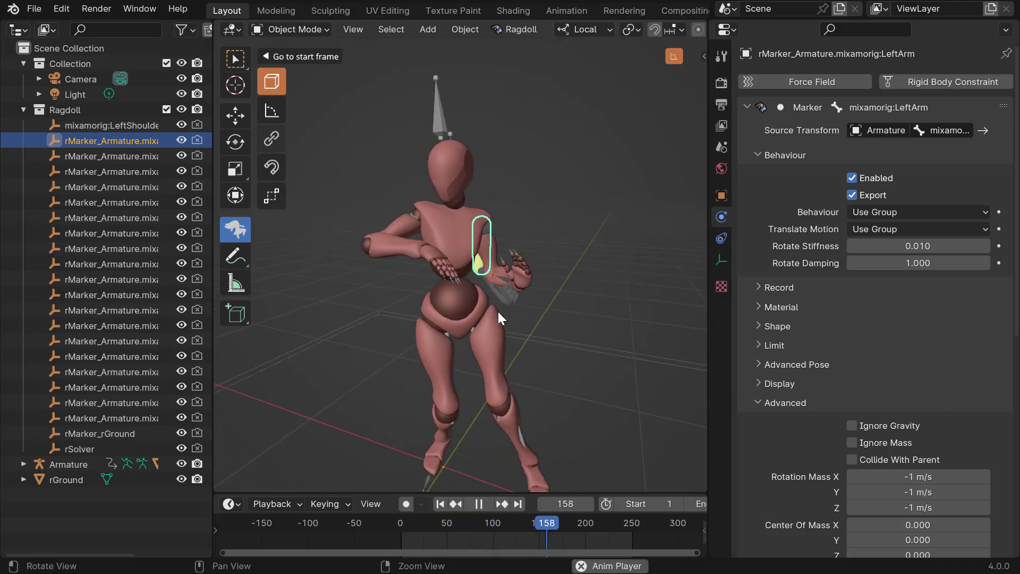
key("Escape")
Set the left forearm marker's Rotate Stiffness to 0
left_click_drag(526, 243, 473, 238, "alt")
left_click(475, 243)
scroll(585, 278, "up", 3)
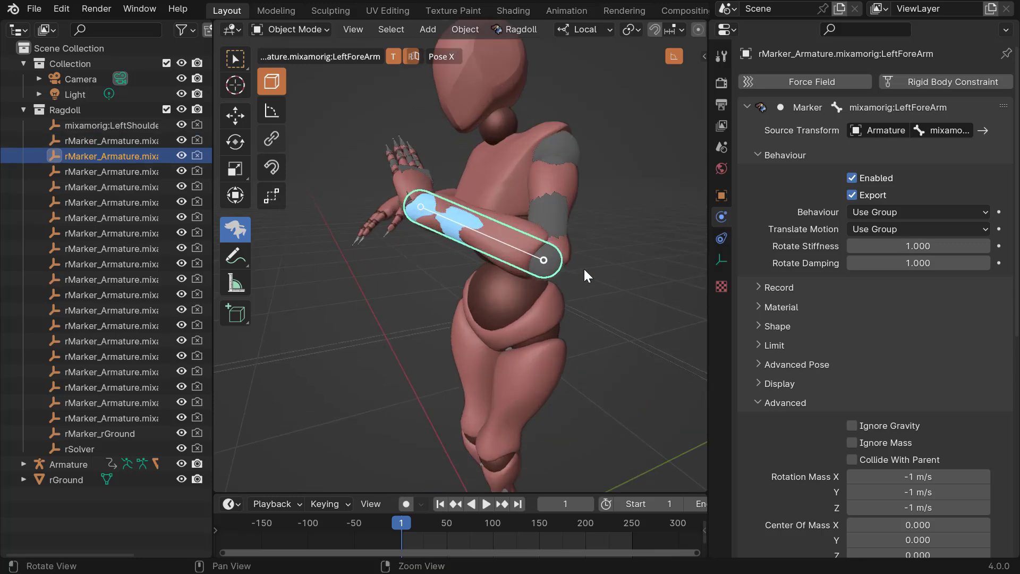
type("0")
key("Return")
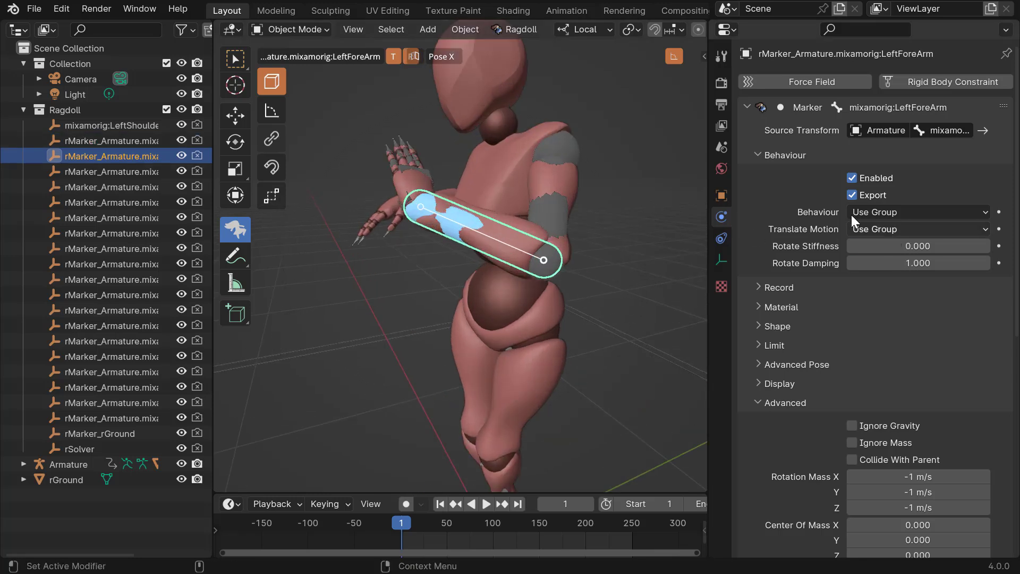
middle_click_drag(470, 285, 467, 224)
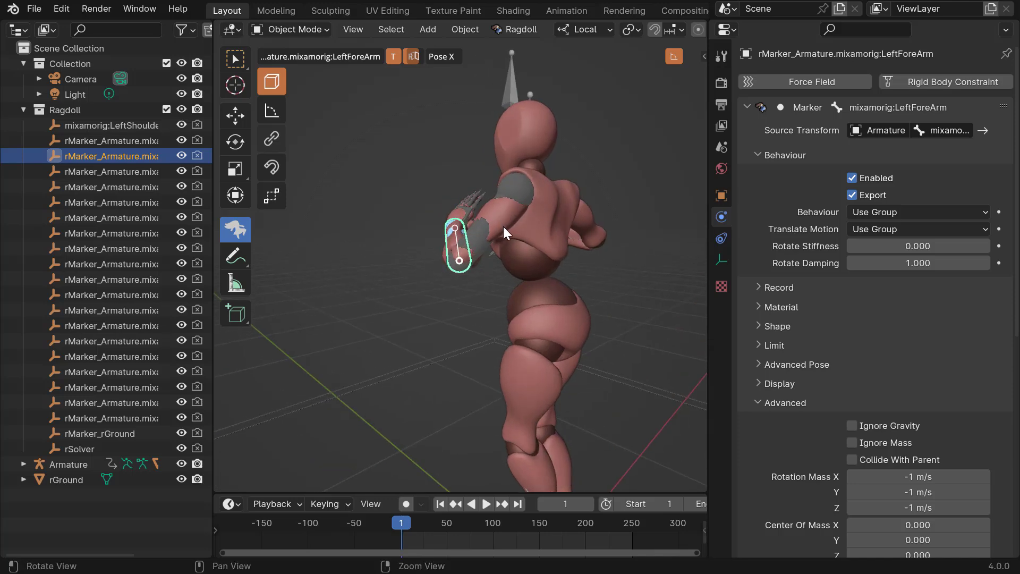
Play the simulation to examine the loose left forearm's motion from several angles, and return to the start frame
left_click_drag(502, 226, 473, 225, "alt")
key("space")
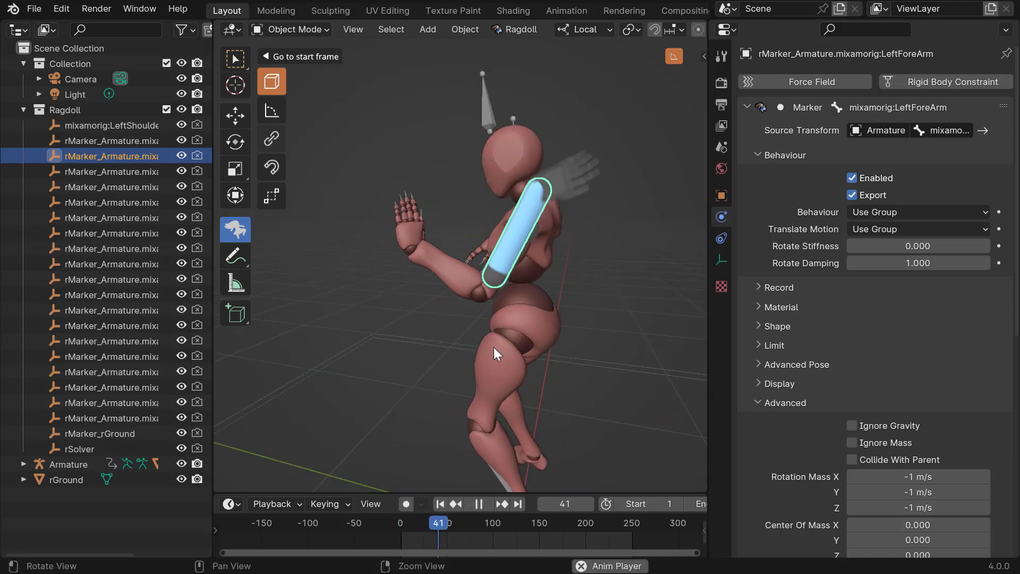
mouse_move(493, 345)
middle_mouse_down()
mouse_move(476, 334)
mouse_move(593, 344)
mouse_move(479, 330)
mouse_move(509, 333)
middle_mouse_up()
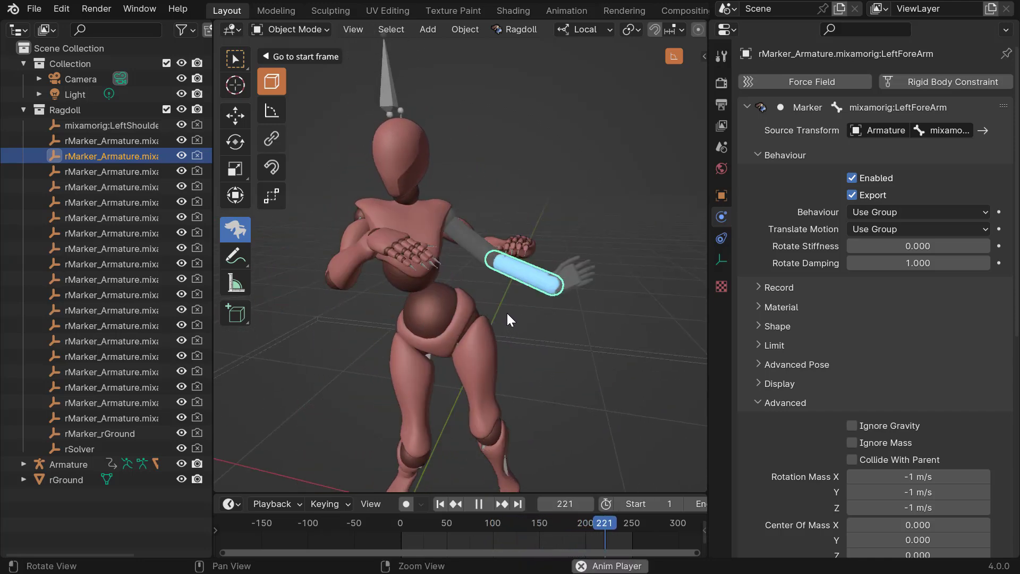
middle_click_drag(501, 317, 458, 319)
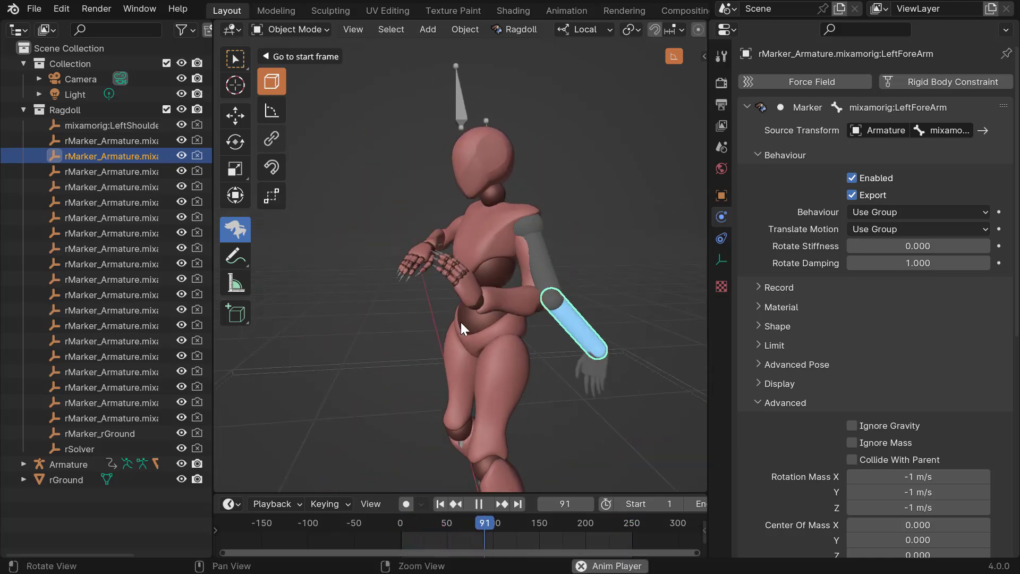
key("Escape")
Enable the X, Y and Z rotation limits on the left forearm marker at 45° each
left_click_drag(297, 123, 244, 116, "alt")
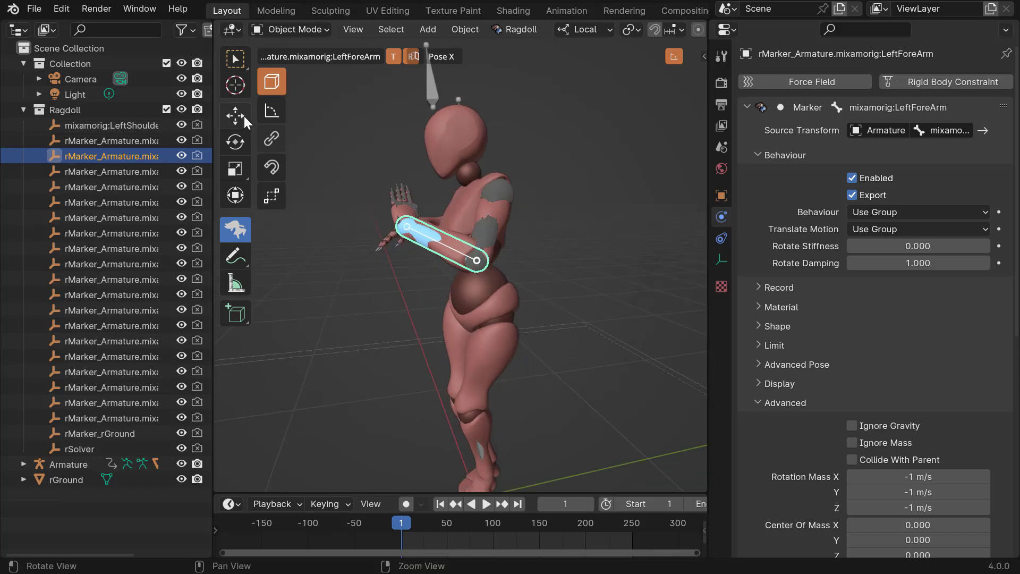
left_click(272, 112)
left_click_drag(502, 271, 546, 275, "alt")
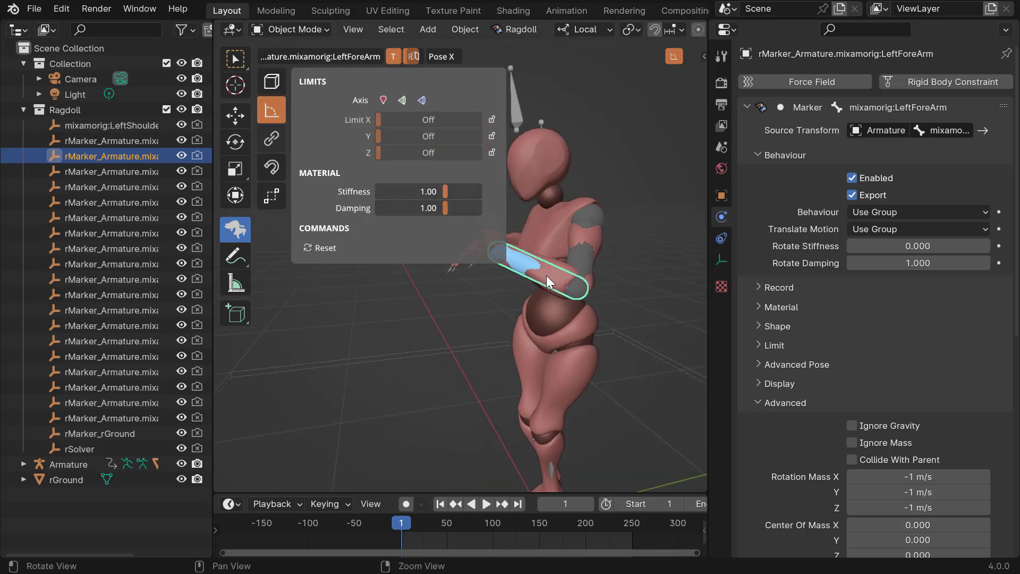
left_click(383, 100)
left_click(402, 100)
left_click(421, 100)
right_click_drag(553, 221, 620, 317, "alt")
left_click_drag(619, 317, 599, 314, "alt")
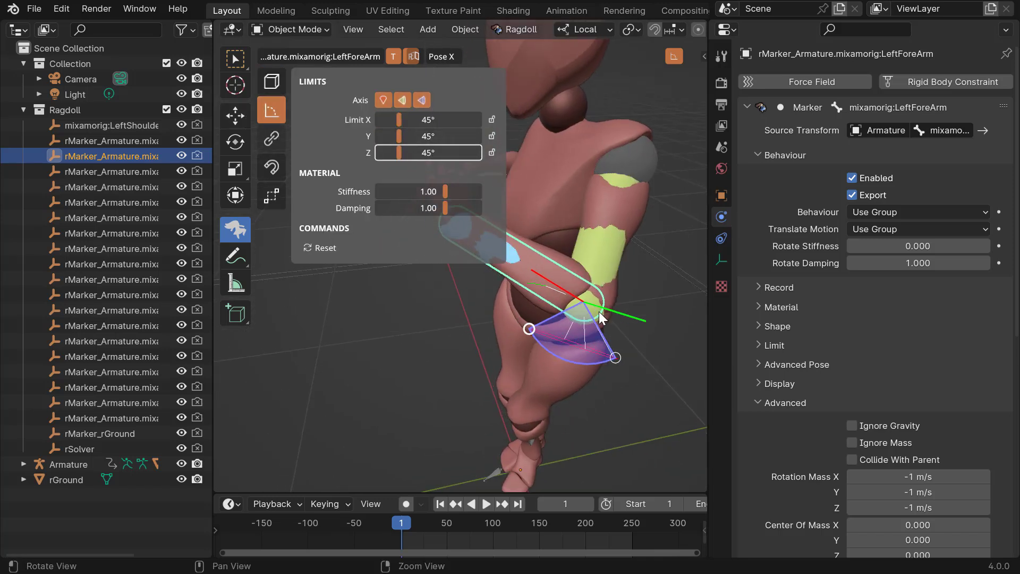
Lock the left forearm marker's Y and X rotation limits, leaving only the Z axis free
middle_click_drag(600, 317, 598, 336)
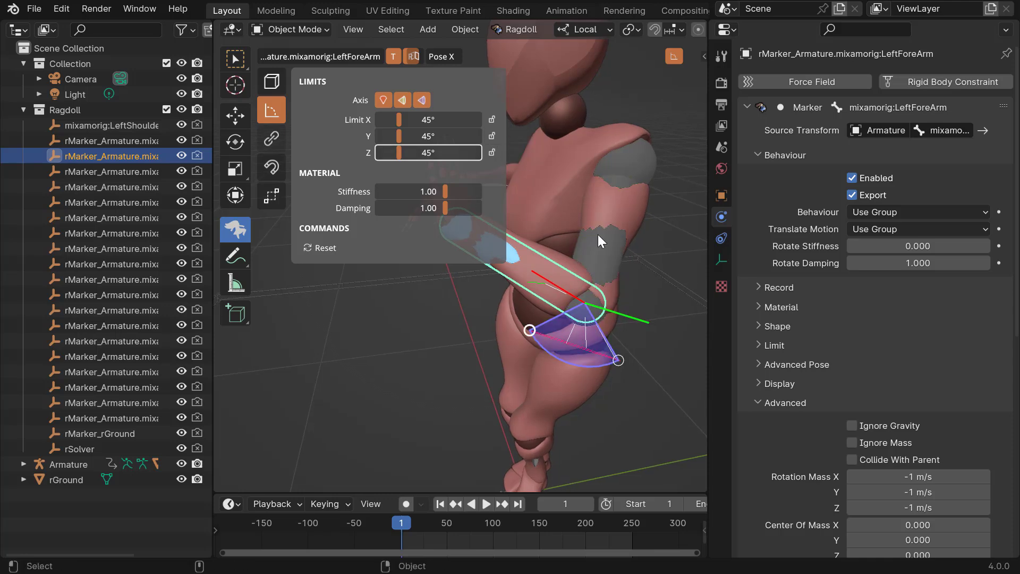
middle_click_drag(598, 234, 482, 238)
left_click_drag(447, 294, 454, 282)
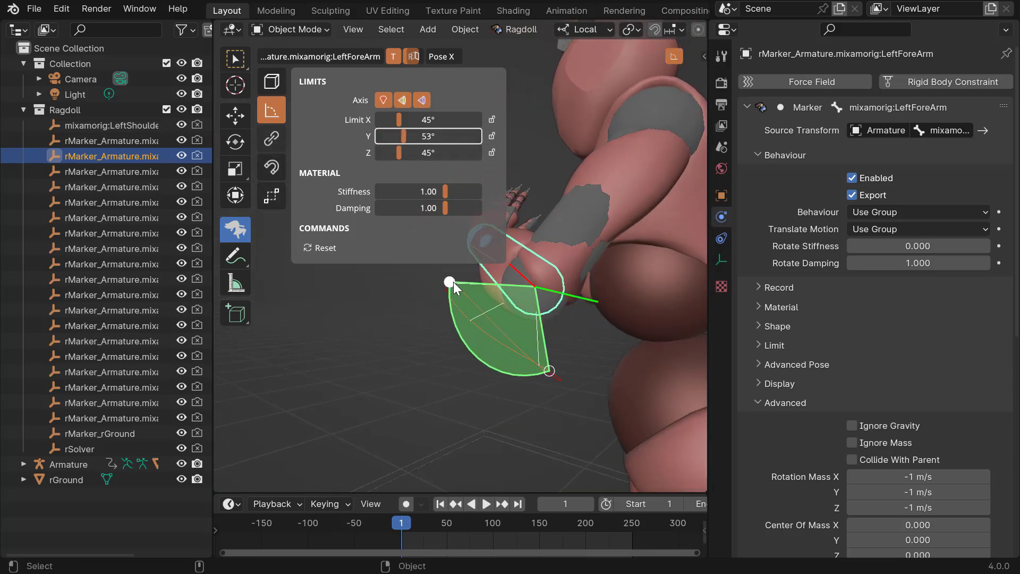
left_click(492, 136)
middle_click_drag(478, 239, 478, 329)
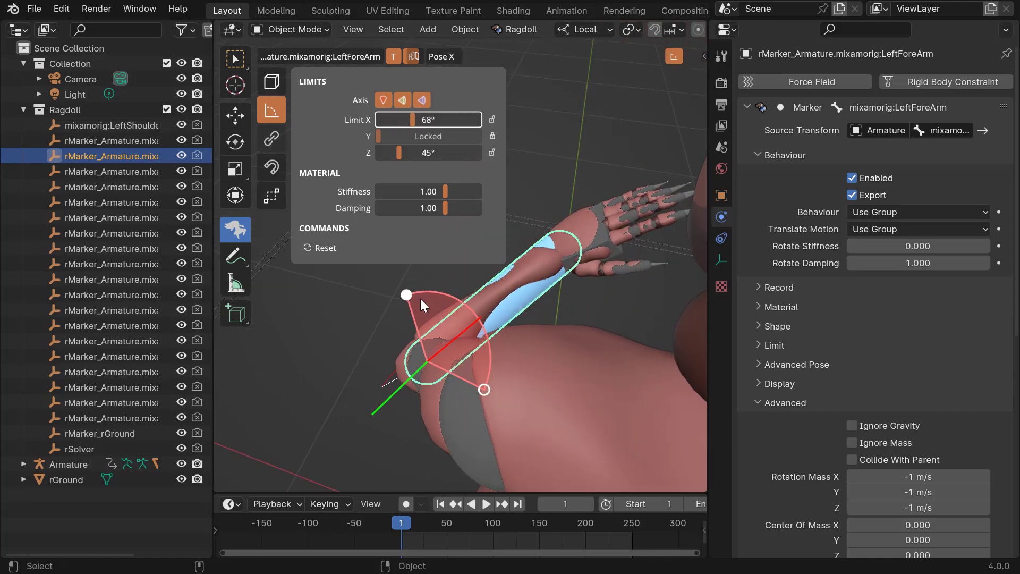
left_click(492, 119)
Adjust both ends of the left forearm marker's Z limit to a 66° range turned toward the elbow's natural bend
middle_click_drag(478, 319, 582, 289)
scroll(560, 291, "up", 1)
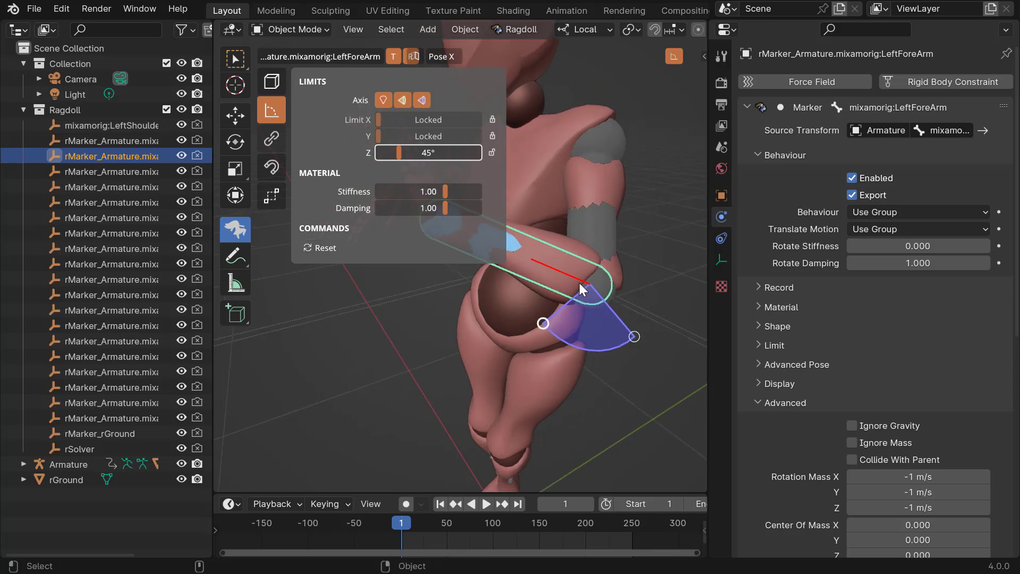
left_click_drag(543, 320, 529, 269)
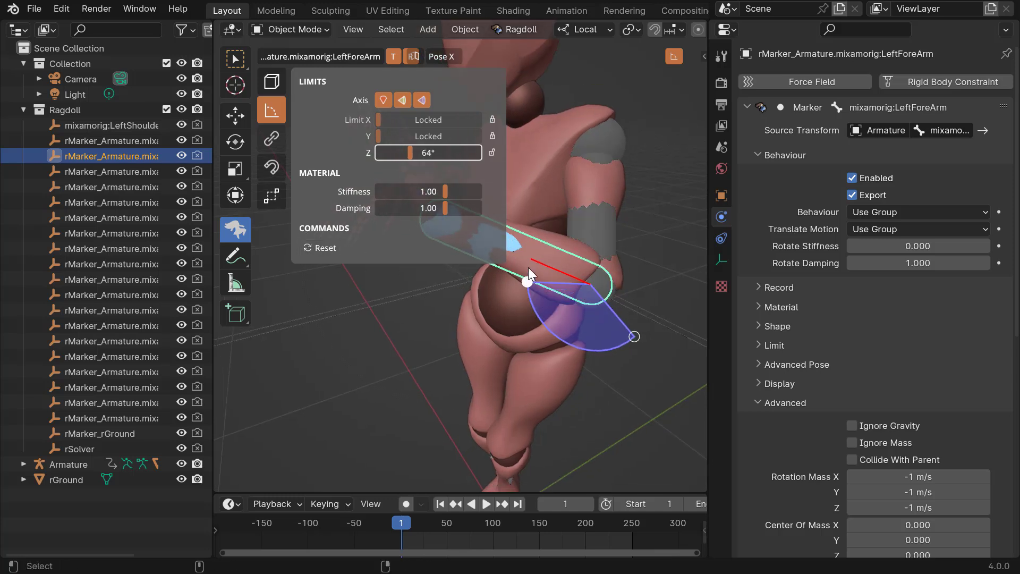
left_click_drag(633, 337, 605, 348)
left_click_drag(535, 241, 536, 242)
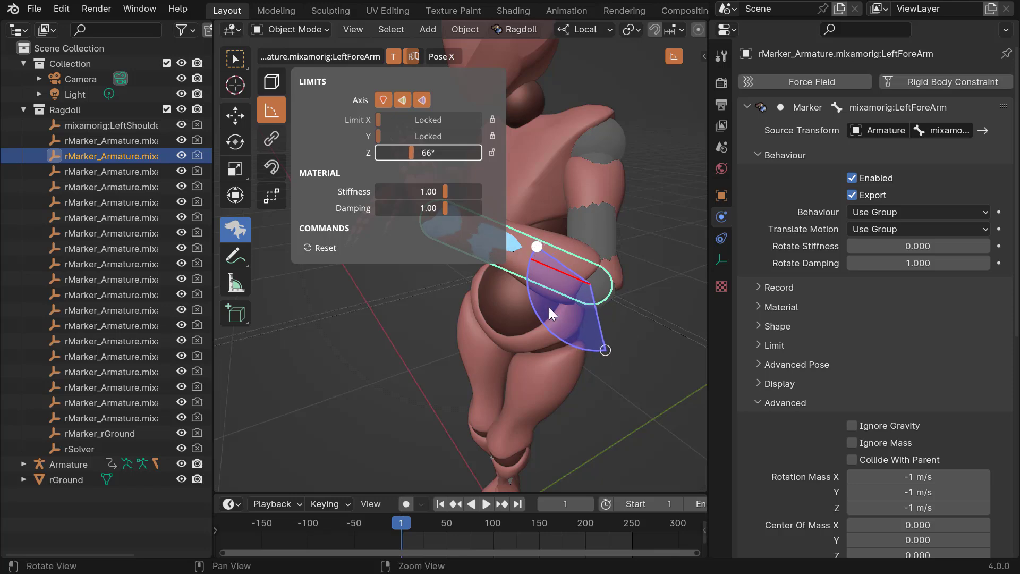
left_click_drag(549, 307, 544, 240, "alt")
middle_click_drag(565, 266, 564, 301)
Play the simulation to check how the left elbow bends within its limits, and return to the start frame
key("space")
left_click_drag(565, 301, 557, 329, "alt")
middle_click_drag(556, 328, 566, 351)
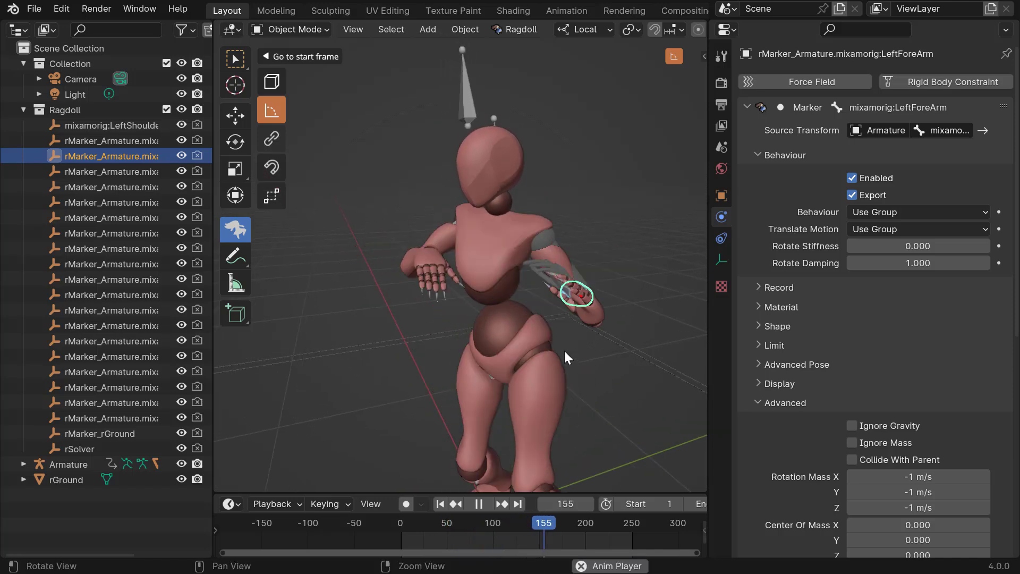
left_click_drag(548, 341, 546, 340, "alt")
middle_click_drag(546, 340, 522, 295)
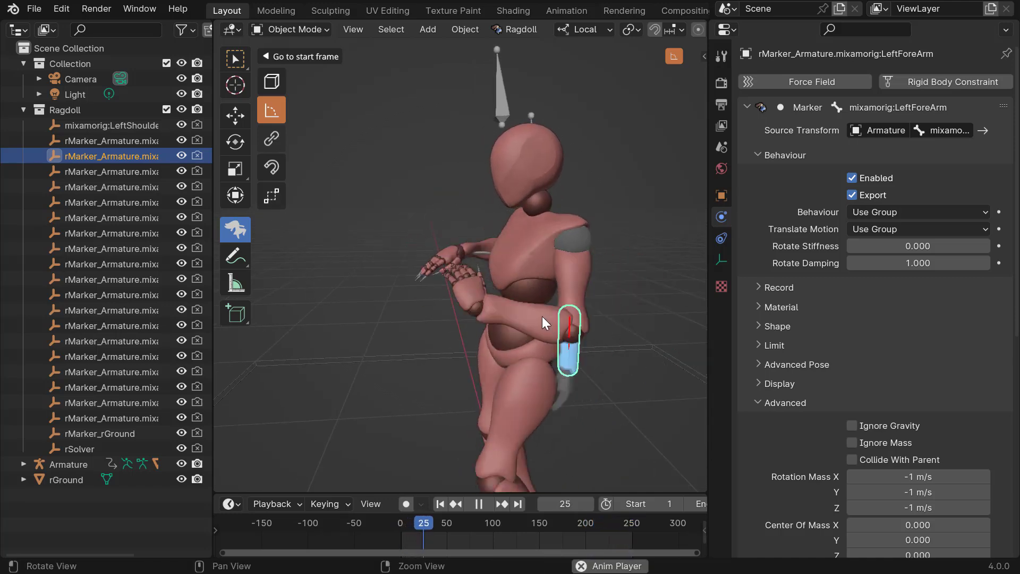
key("Escape")
Deselect the forearm marker, play the simulation to examine the whole left arm, and return to frame 1
left_click(583, 280)
scroll(527, 273, "down", 2)
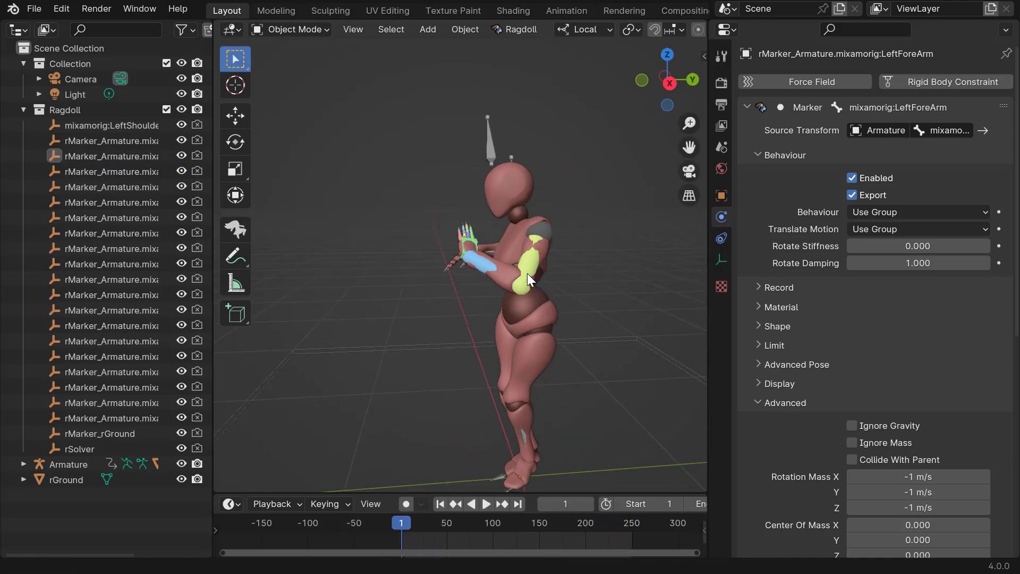
key("space")
mouse_move(500, 336)
middle_mouse_down()
mouse_move(543, 334)
mouse_move(473, 332)
mouse_move(511, 333)
mouse_move(476, 330)
mouse_move(450, 310)
mouse_move(466, 305)
middle_mouse_up()
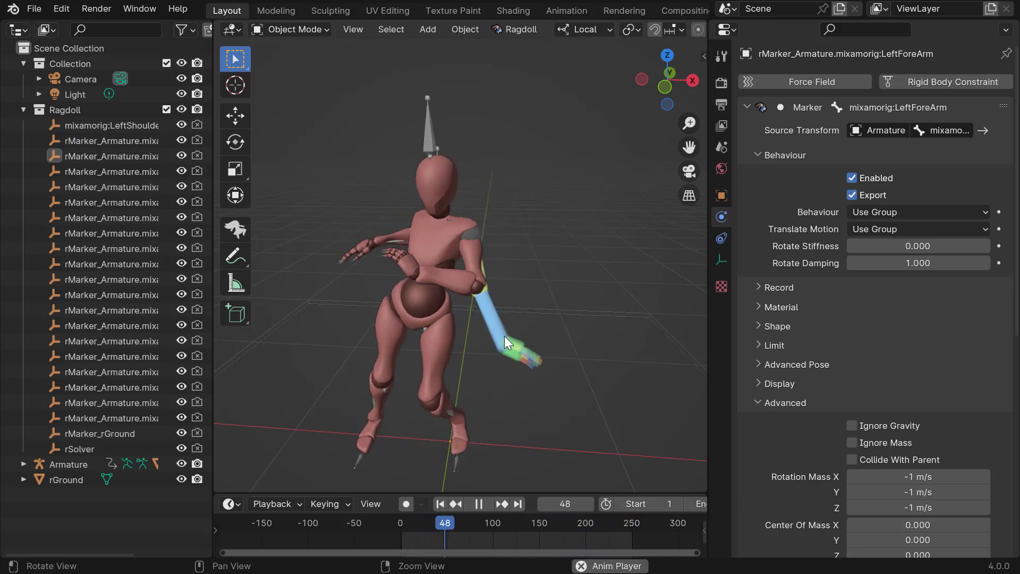
left_click_drag(500, 307, 500, 307, "alt")
mouse_move(500, 306)
middle_mouse_down()
mouse_move(480, 314)
mouse_move(492, 320)
mouse_move(485, 311)
middle_mouse_up()
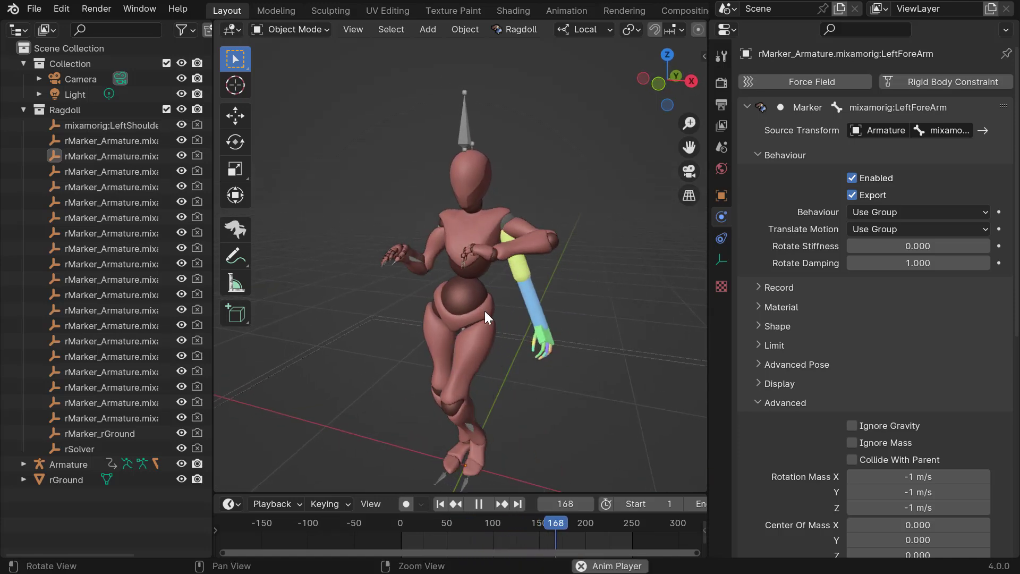
key("space")
key("shift+Left")
Record the simulation onto the armature and exclude the Ragdoll collection from the view layer
left_click(503, 31)
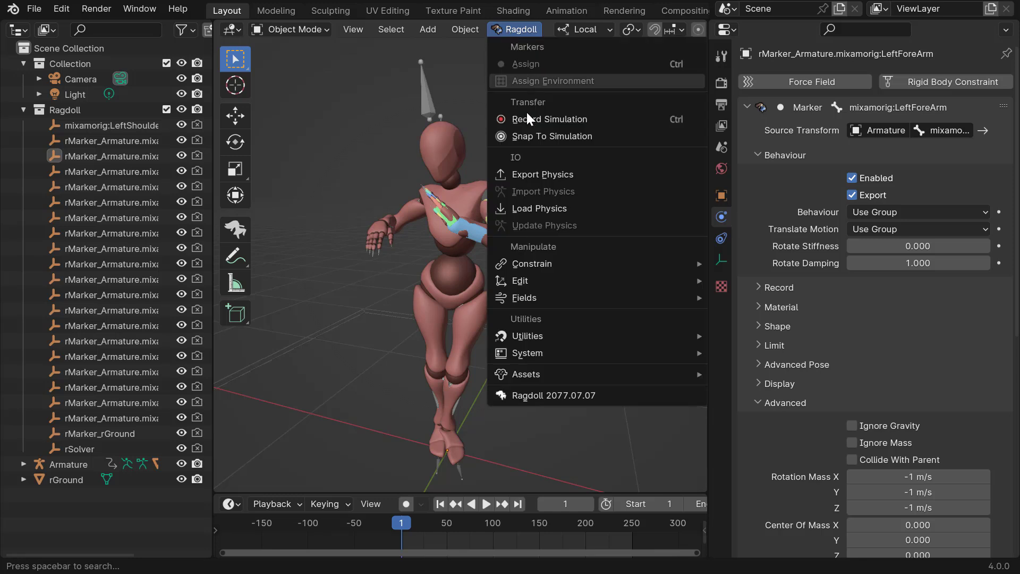
left_click(531, 116)
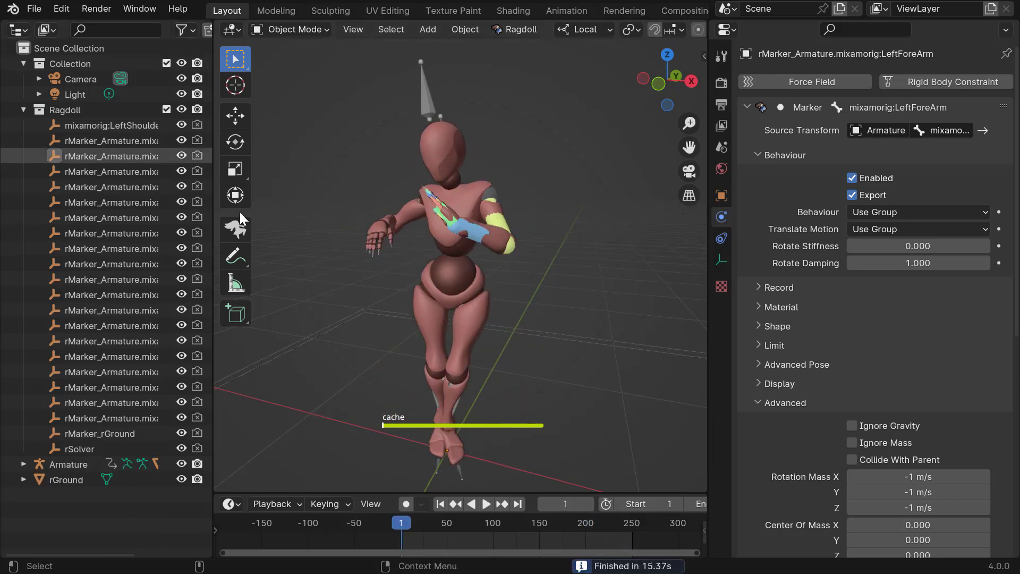
middle_click_drag(476, 268, 494, 265)
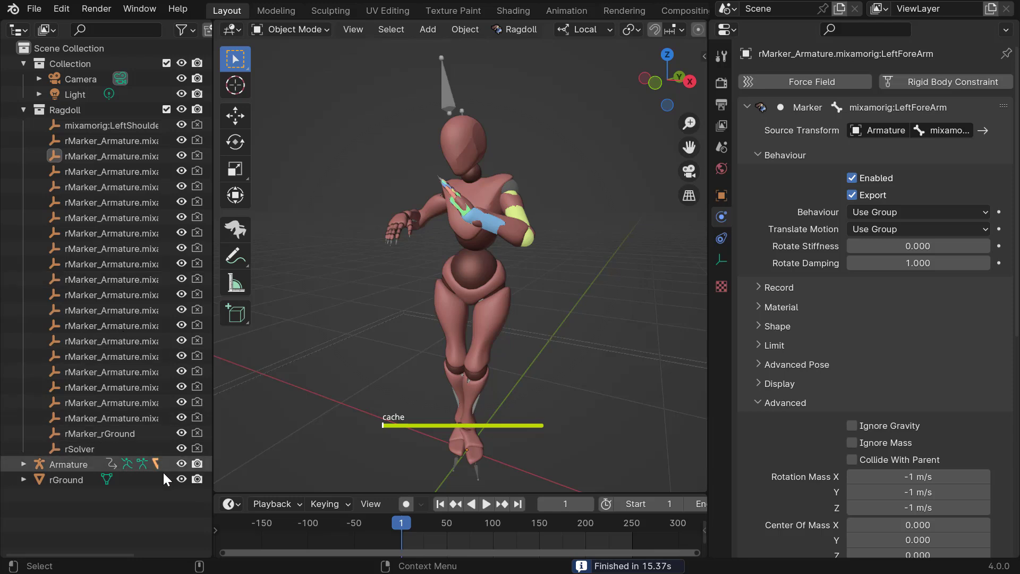
left_click(166, 109)
Play the recorded animation and inspect the mannequin's left arm from different angles
key("space")
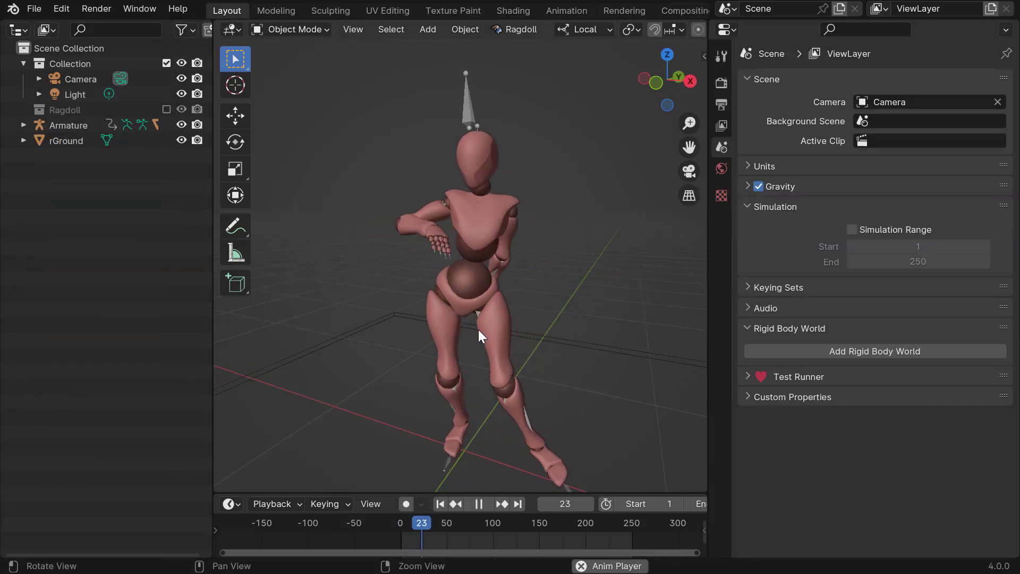
mouse_move(496, 343)
middle_mouse_down()
mouse_move(499, 352)
mouse_move(508, 343)
mouse_move(478, 337)
middle_mouse_up()
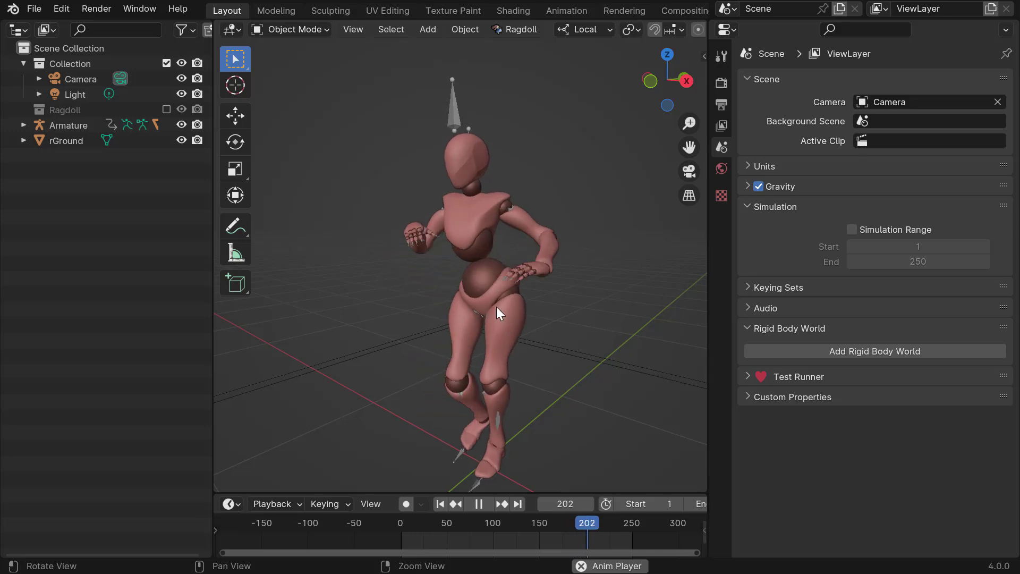
middle_click_drag(469, 348, 495, 358)
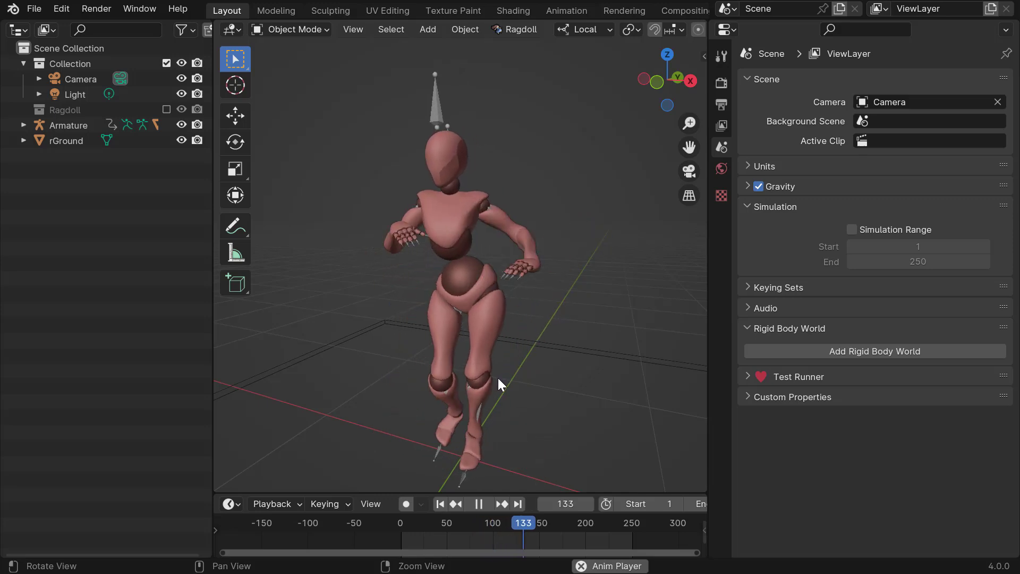
key("space")
Scrub and replay the recorded left arm motion in close-up, and return to frame 1
left_click_drag(533, 355, 314, 342)
left_click_drag(315, 341, 431, 354, "alt")
left_click_drag(443, 305, 457, 301, "alt")
right_click_drag(457, 301, 526, 321, "alt")
middle_click_drag(526, 320, 435, 304)
key("space")
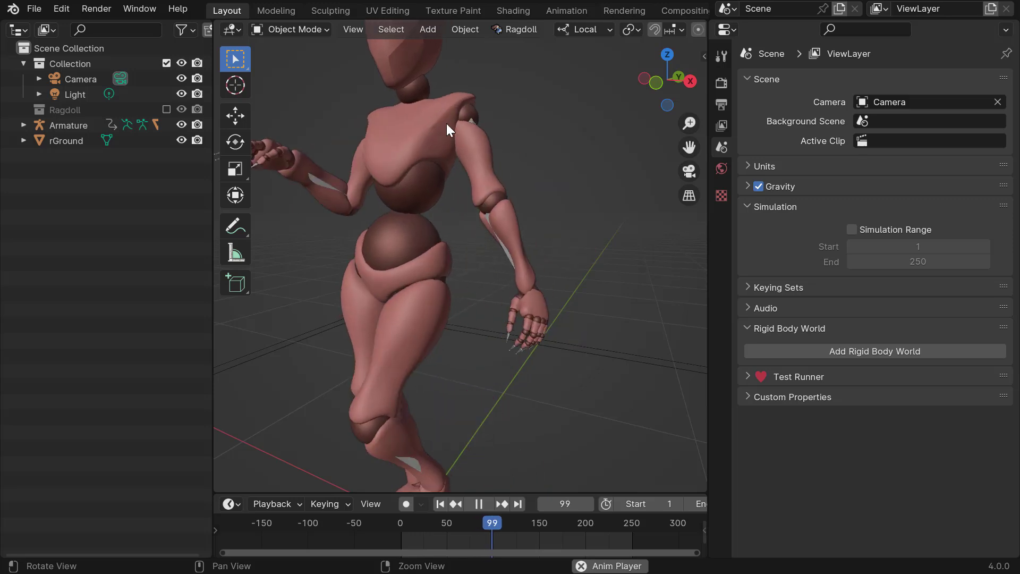
key("space")
left_click_drag(580, 296, 176, 228)
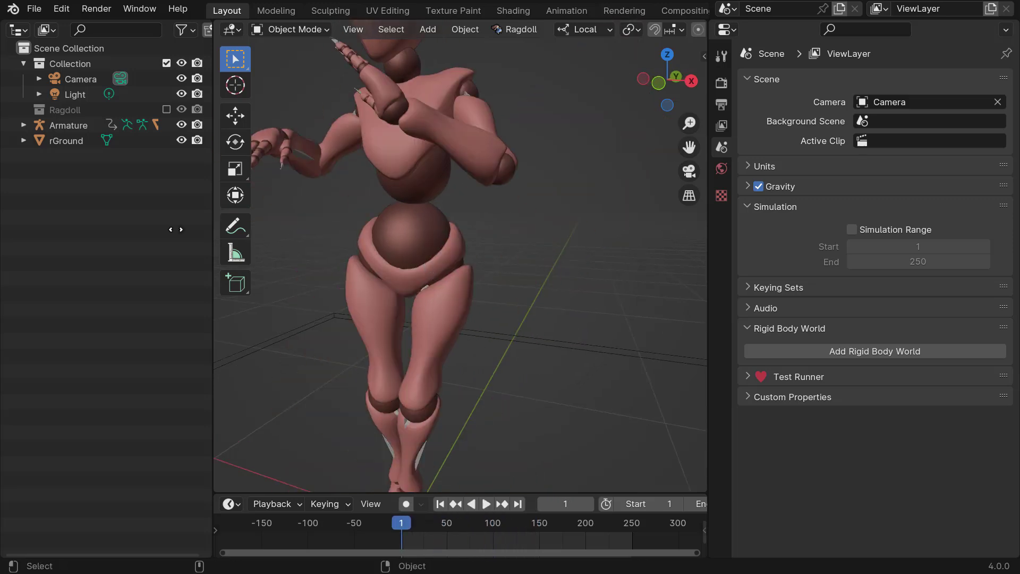
Undo the simulation recording and the Ragdoll collection's exclusion, and replay the live simulation
right_click_drag(529, 287, 452, 284, "alt")
key("ctrl+z")
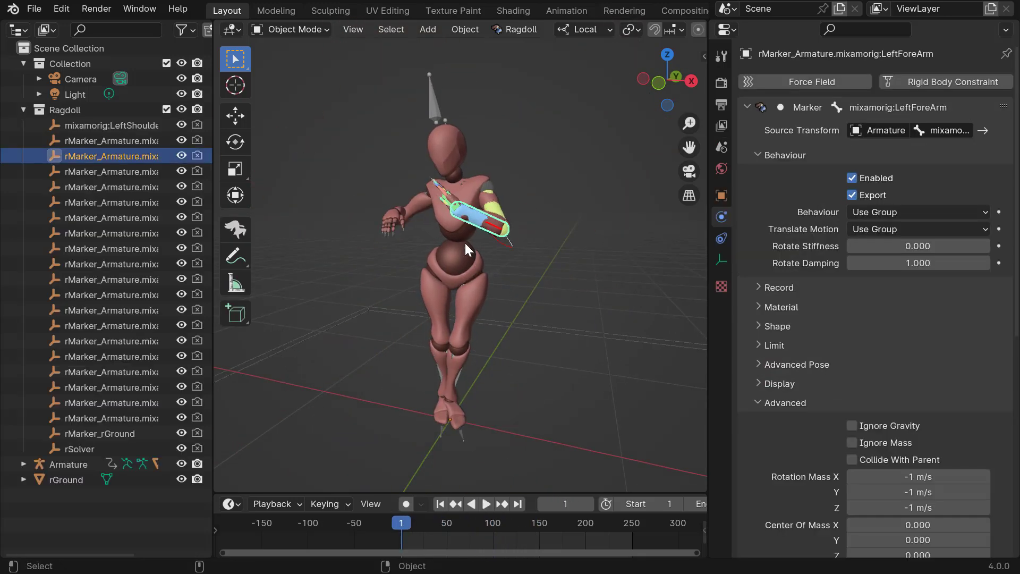
key("space")
key("Escape")
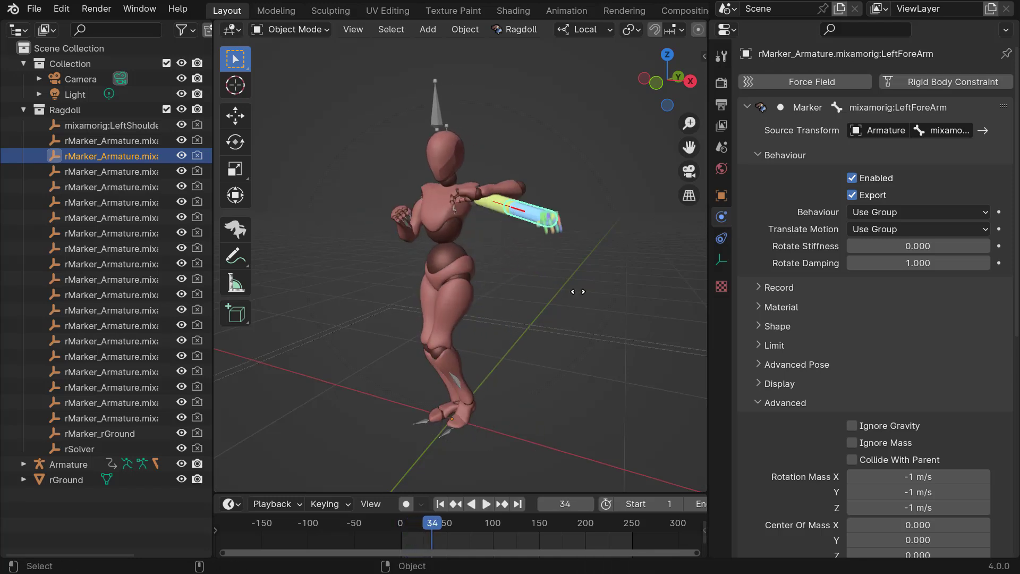
middle_click_drag(468, 266, 486, 292)
left_click_drag(487, 292, 514, 300, "alt")
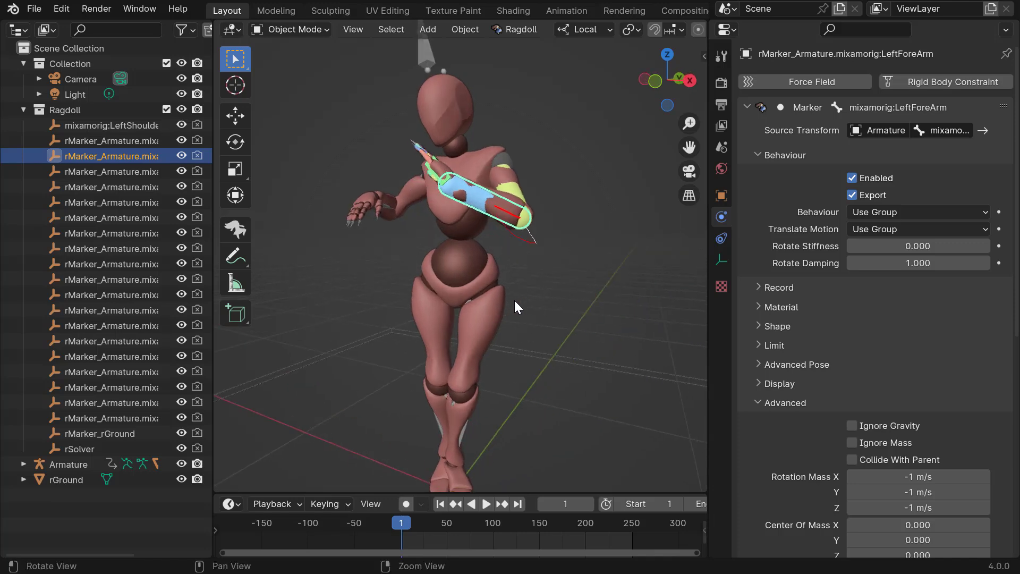
key("space")
key("space")
key("shift+Left")
Select the mannequin's armature and switch it to Pose Mode
middle_click_drag(445, 241, 457, 174)
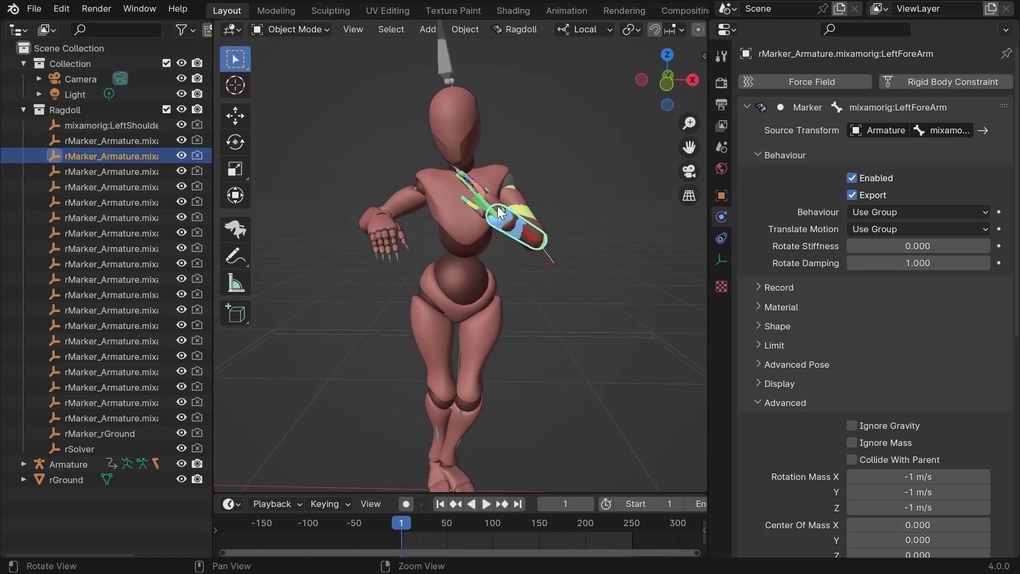
left_click(445, 66)
middle_click_drag(445, 66, 449, 125)
left_click_drag(443, 227, 457, 172, "alt")
key("ctrl+Tab")
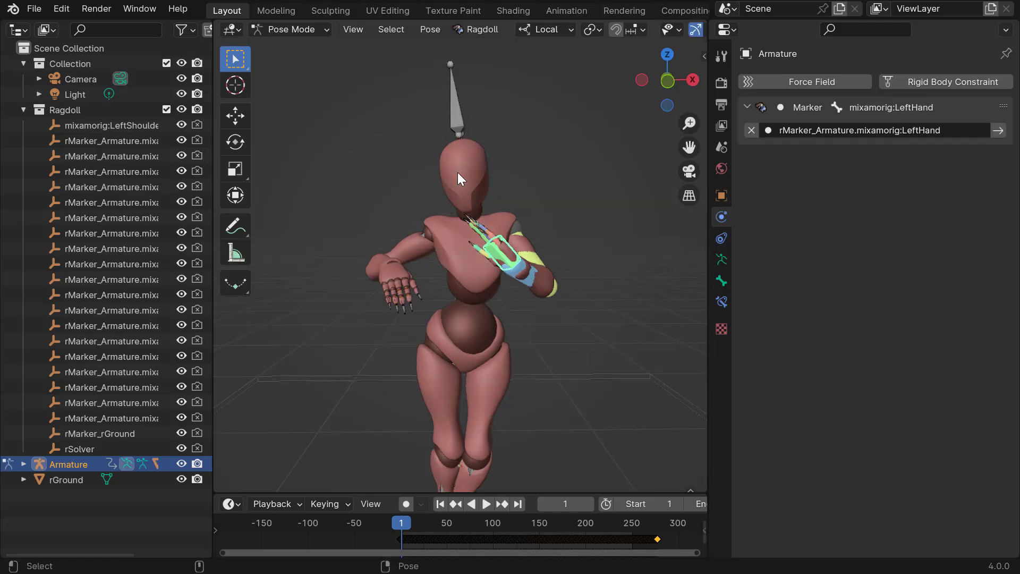
left_click(483, 346)
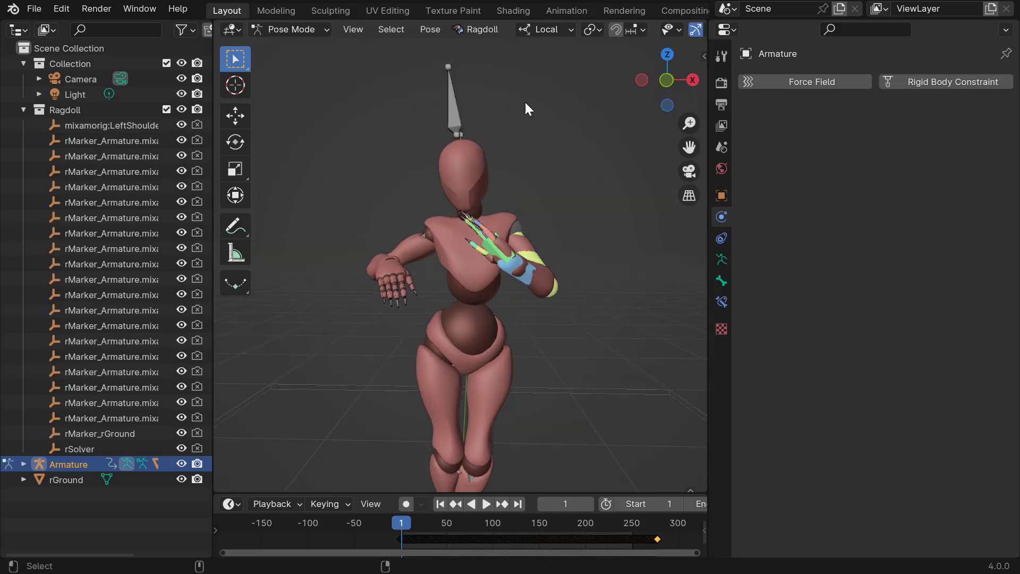
Maximize the 3D viewport and show the mannequin in wireframe shading to expose its bones
key("ctrl+space")
left_click(946, 29)
middle_click_drag(543, 413, 595, 402)
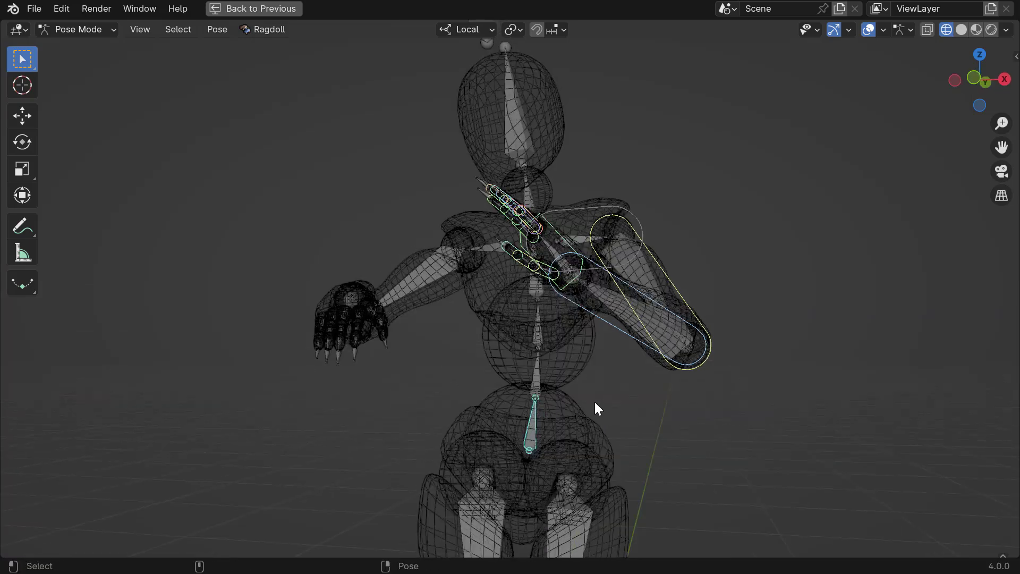
left_click(594, 401)
Select the right shoulder, upper arm, forearm and hand bones in order and assign connected Ragdoll markers to them
middle_click_drag(579, 330, 425, 268)
left_click(477, 250)
left_click(423, 269, "shift")
left_click_drag(356, 314, 388, 327, "alt")
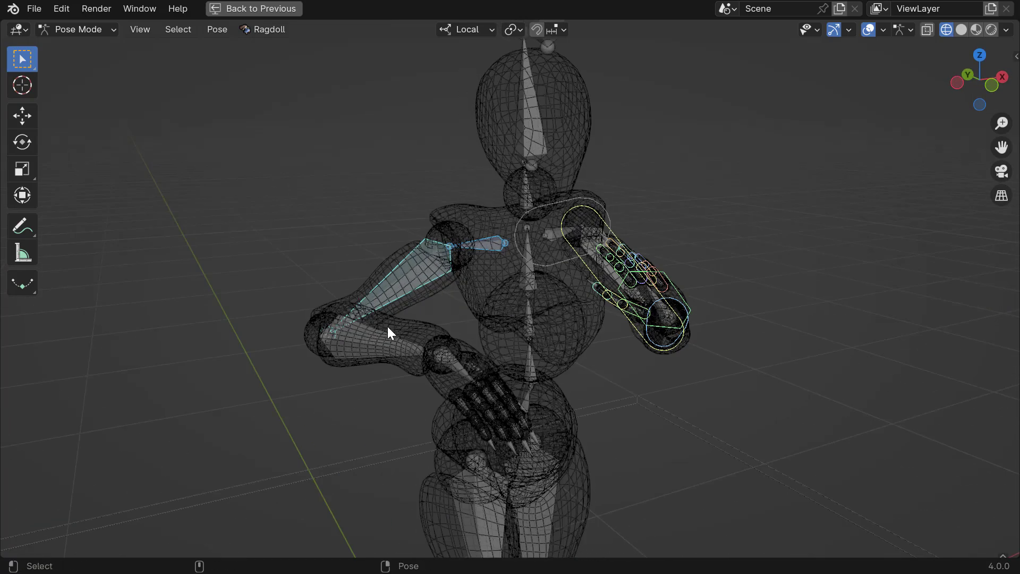
left_click(391, 344, "shift")
left_click(458, 365, "shift")
left_click_drag(470, 325, 492, 313, "alt")
left_click(257, 31)
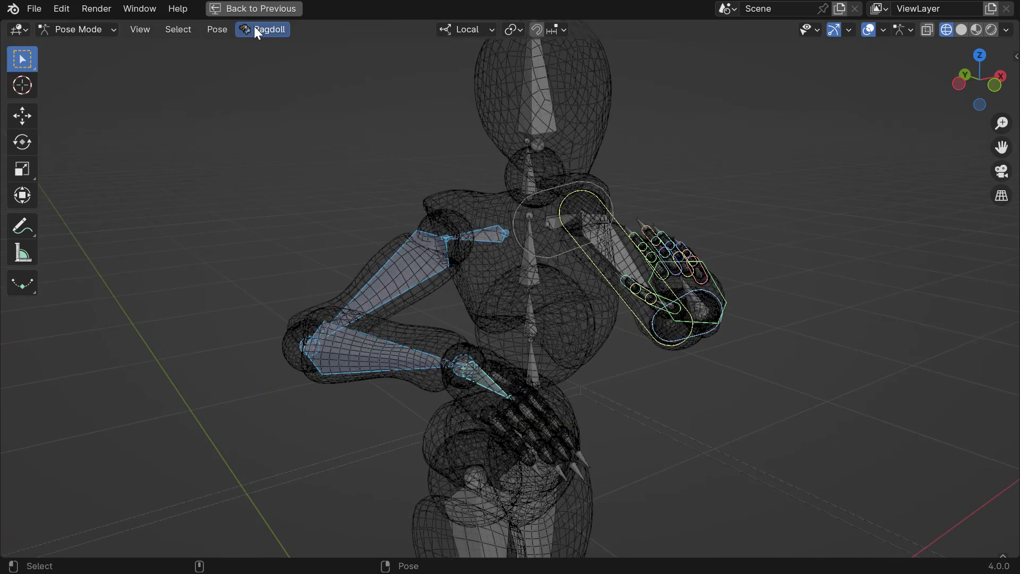
left_click(269, 32)
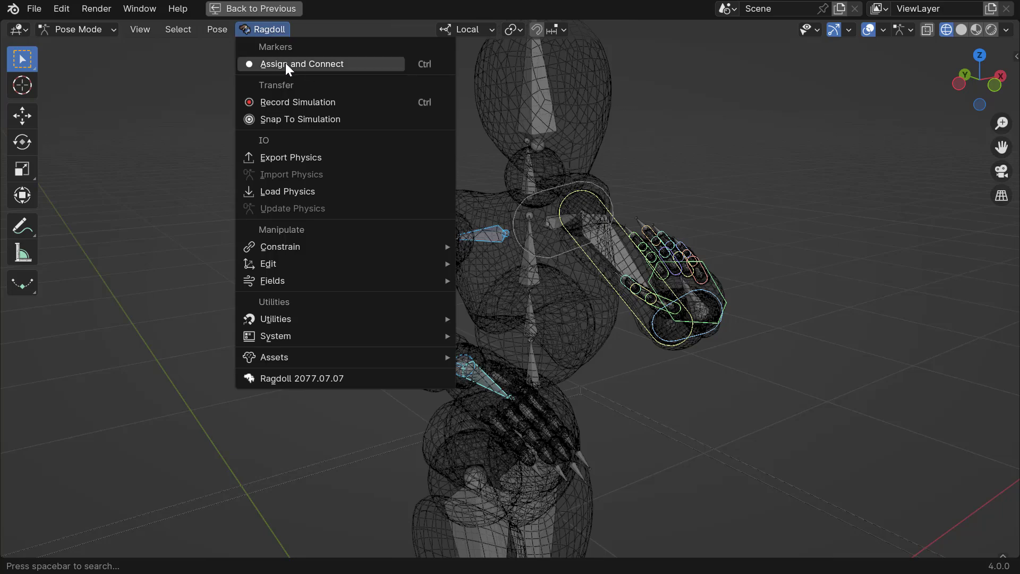
left_click(284, 62)
Switch back to Object Mode and activate the Ragdoll manipulator
middle_click_drag(503, 306, 470, 216)
left_click_drag(471, 216, 440, 212, "alt")
middle_click_drag(445, 142, 465, 145)
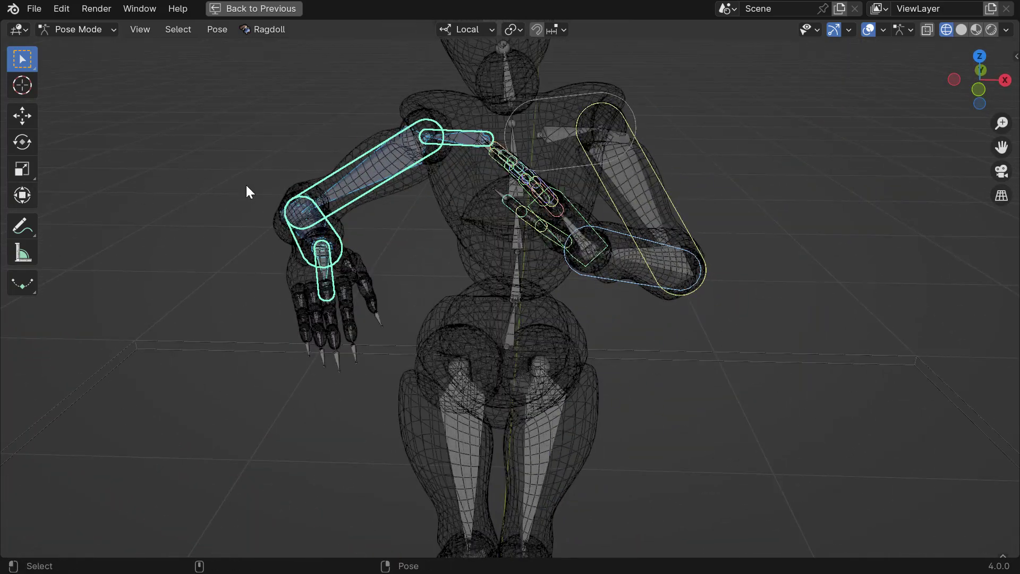
key("ctrl+Tab")
middle_click_drag(192, 187, 190, 190)
key("t")
middle_click_drag(461, 142, 464, 174, "shift")
Select the right shoulder marker and enlarge its capsule to a radius of about 6.03 m
left_click(464, 174)
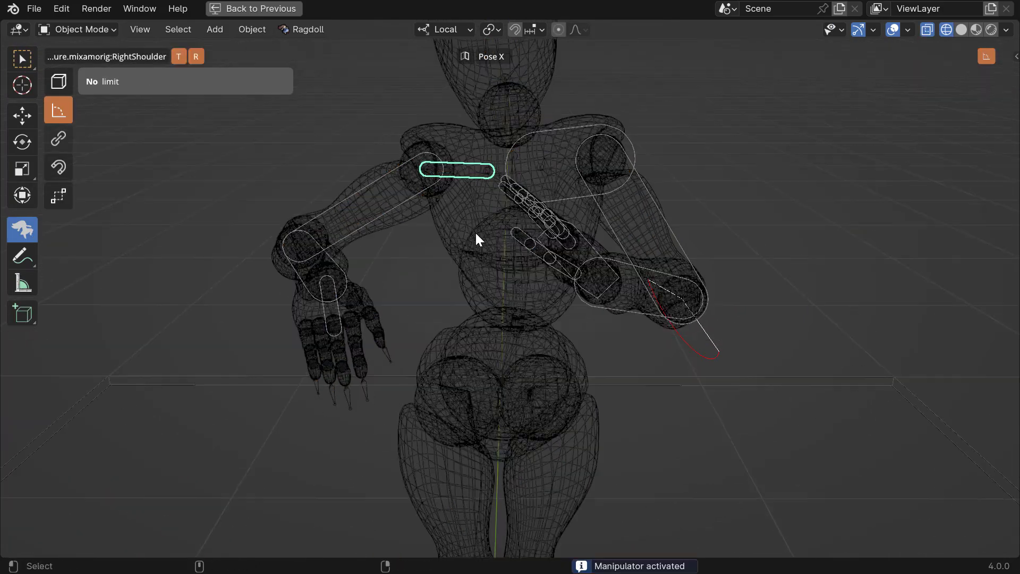
left_click(512, 248)
left_click(468, 173)
left_click_drag(467, 173, 476, 169, "alt")
left_click(59, 83)
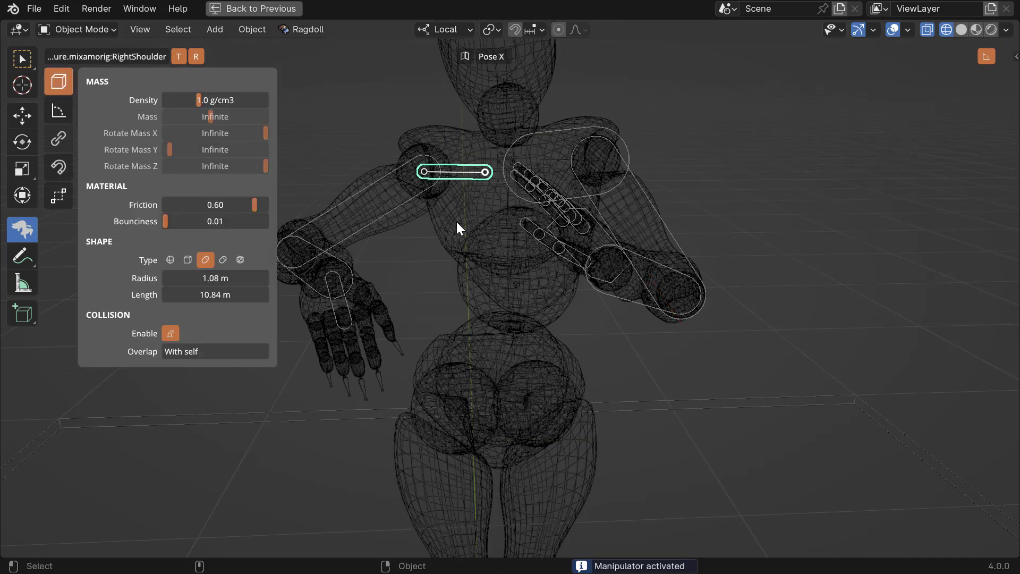
left_click_drag(454, 229, 507, 236)
mouse_move(472, 227)
middle_mouse_down()
mouse_move(422, 206)
mouse_move(445, 221)
mouse_move(491, 182)
mouse_move(450, 240)
mouse_move(492, 223)
middle_mouse_up()
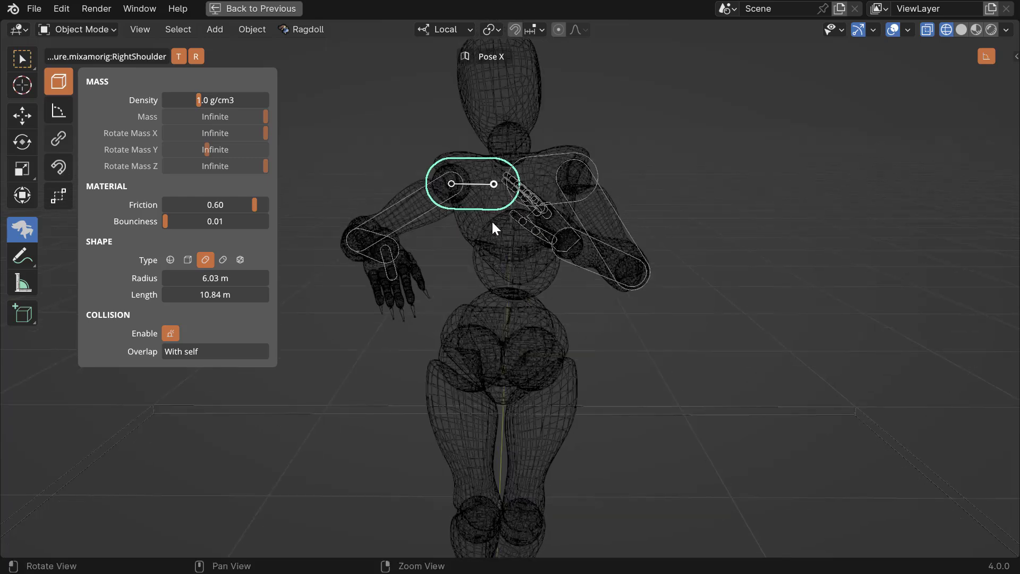
middle_click_drag(530, 273, 548, 178)
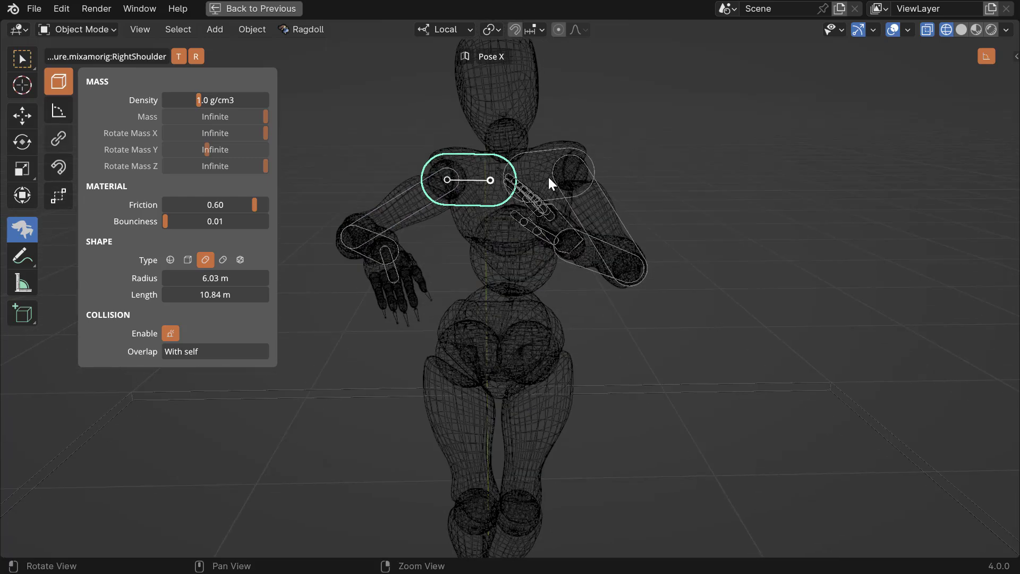
left_click(466, 57)
middle_click_drag(502, 115, 502, 128, "shift")
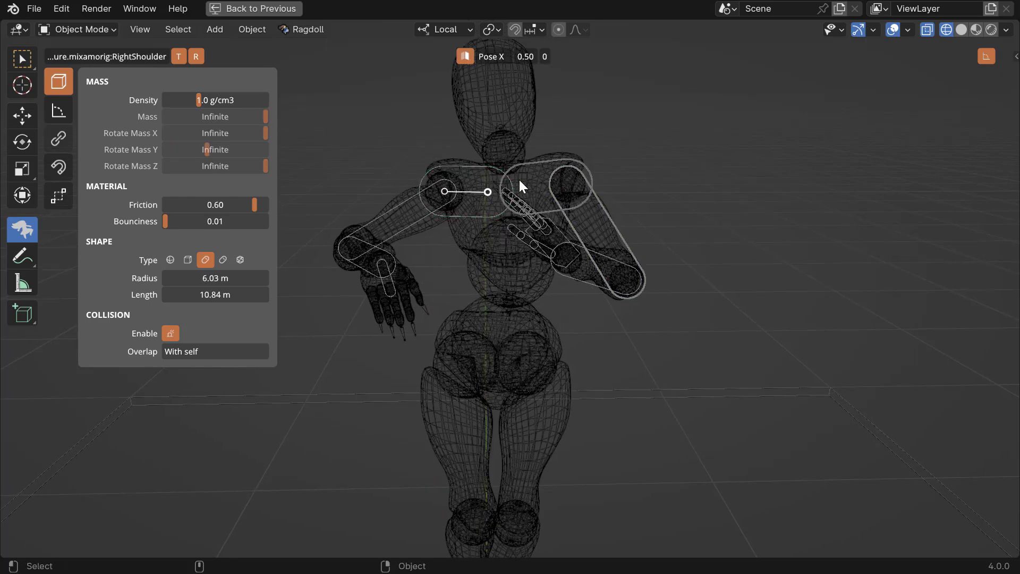
left_click(462, 55)
Enlarge the right upper arm marker's capsule to a radius of about 4.39 m
left_click(399, 224)
middle_click_drag(400, 224, 490, 238)
key("s")
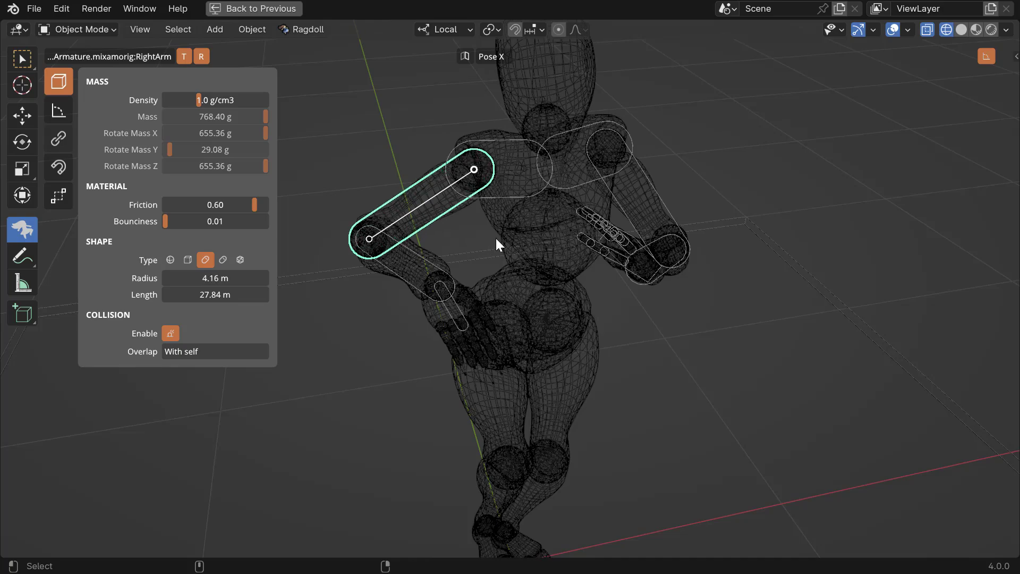
left_click(498, 240)
Widen the right forearm marker's capsule to fit the forearm mesh
left_click(429, 299)
middle_click_drag(400, 237, 518, 244)
left_click(432, 292)
key("s")
left_click(558, 269)
Leave the Ragdoll manipulator and switch the mannequin's armature to Pose Mode
left_click(614, 311)
middle_click_drag(614, 311, 472, 250)
scroll(505, 265, "up", 2)
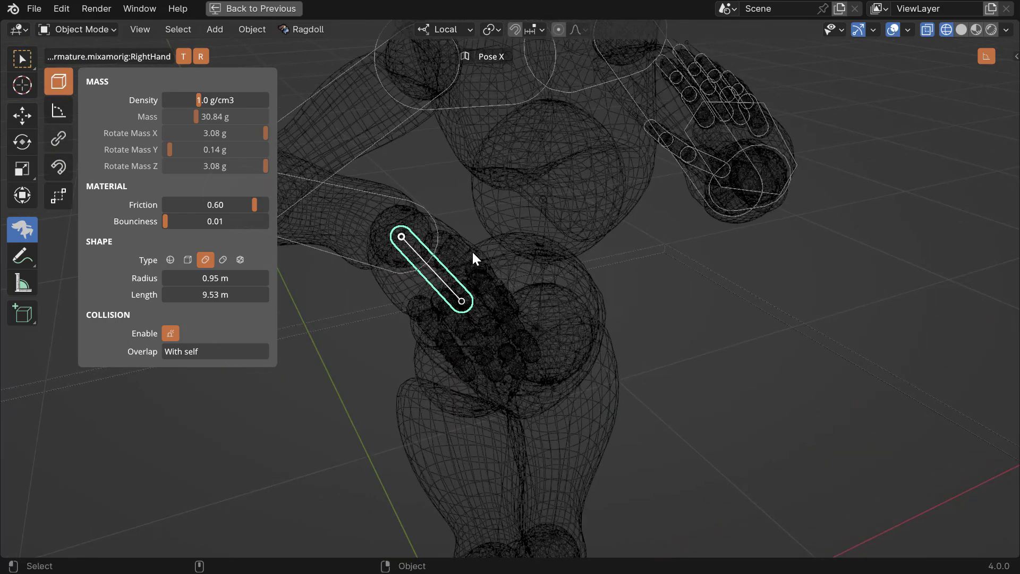
key("w")
middle_click_drag(445, 154, 485, 161)
left_click(479, 57)
key("ctrl+Tab")
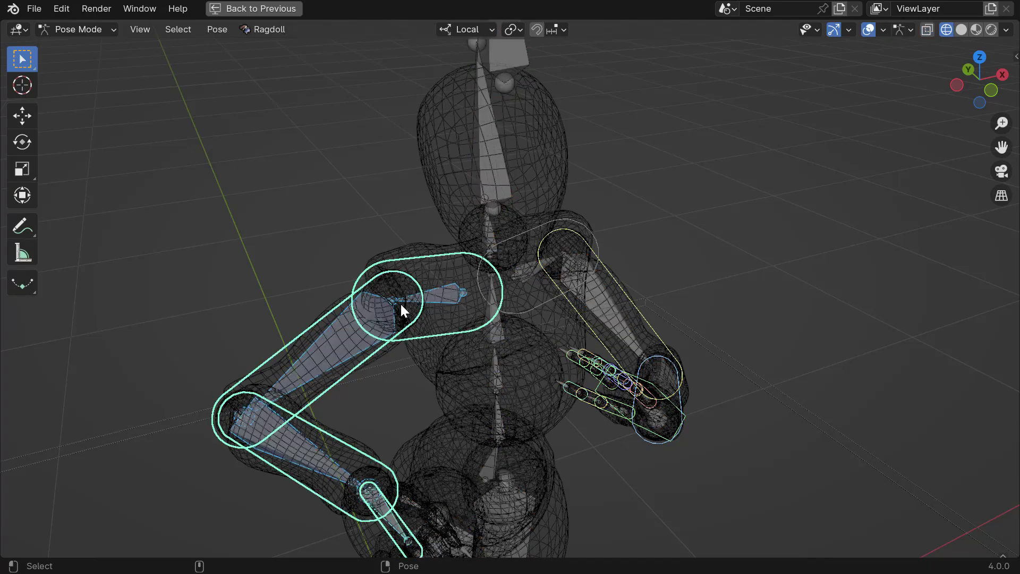
middle_click_drag(392, 473, 576, 264, "shift")
left_click(420, 325)
scroll(413, 330, "up", 1)
key("ctrl+Tab")
mouse_move(439, 297)
left_mouse_down("alt")
mouse_move(424, 295)
mouse_move(441, 298)
left_mouse_up("alt")
key("f")
scroll(452, 314, "up", 8)
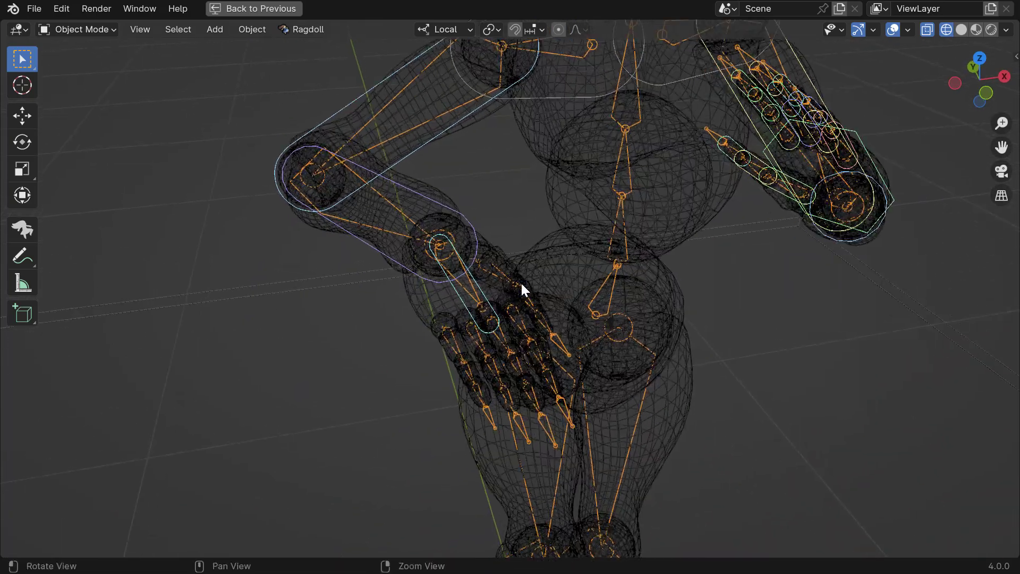
left_click(472, 281)
left_click(410, 227)
left_click(400, 212)
left_click(402, 214)
key("ctrl+Tab")
Select the right hand bone and the three thumb bones and run Assign Markers on the chain
left_click(463, 277)
middle_click_drag(464, 278, 470, 251)
middle_click_drag(498, 288, 473, 273)
scroll(462, 270, "up", 1)
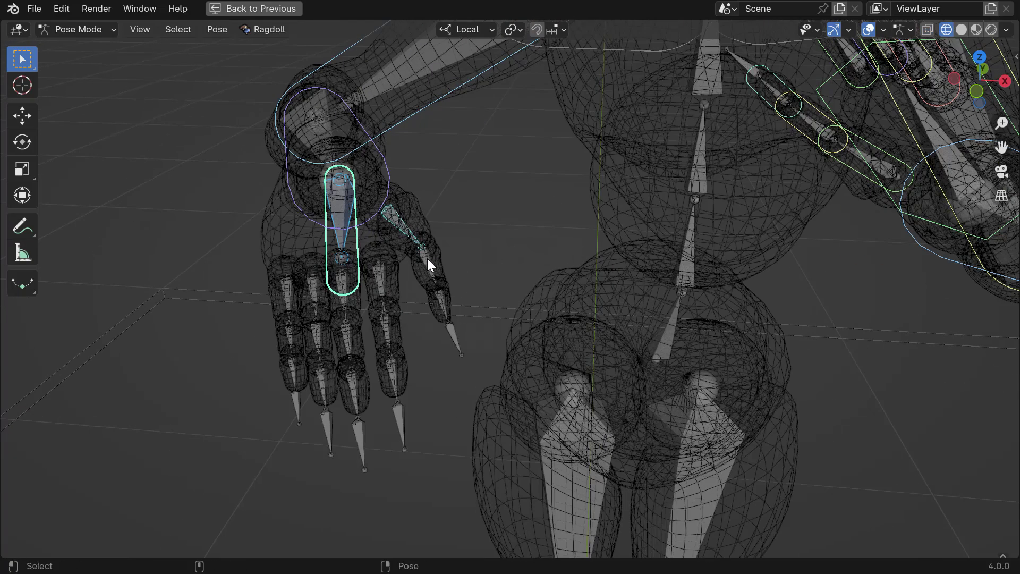
left_click(428, 259)
left_click(443, 302)
middle_click_drag(385, 221, 302, 265)
left_click(303, 265, "shift")
left_click(390, 307, "shift")
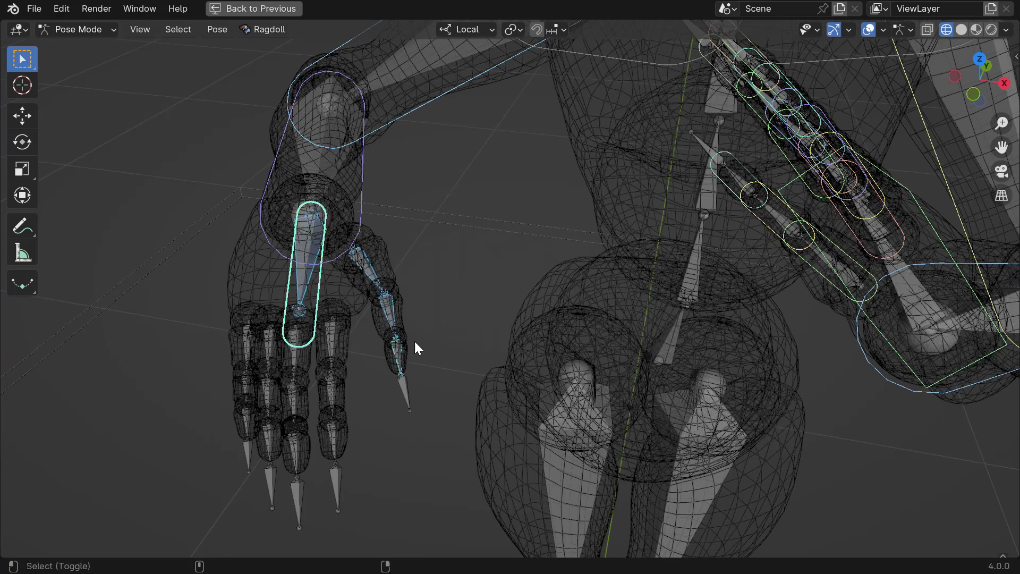
key("F3")
type("assi")
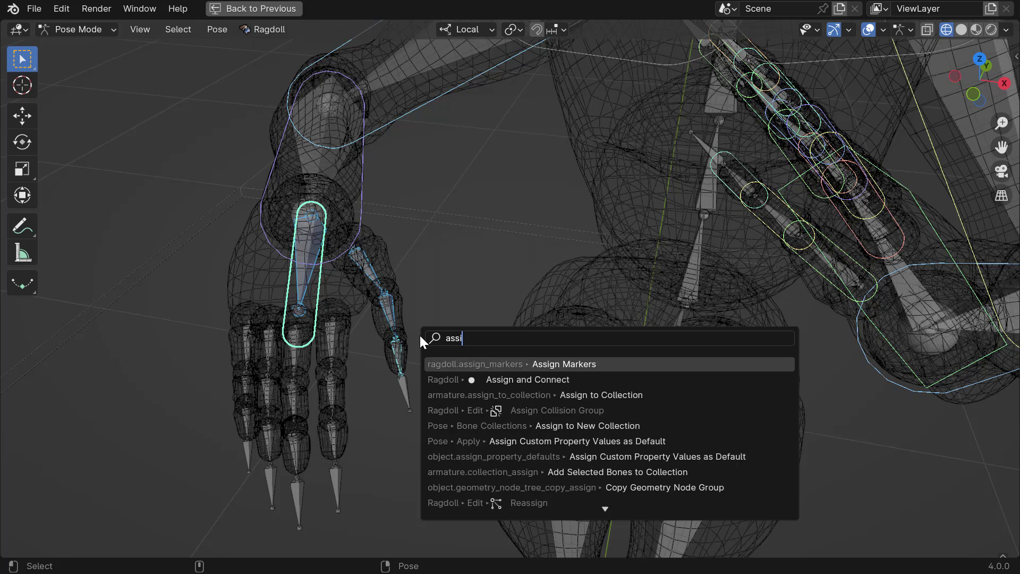
key("Return")
Repeat the marker assignment from the right hand bone through the three index finger bones
middle_click_drag(269, 253, 316, 280)
left_click(334, 295)
left_click(375, 371, "shift")
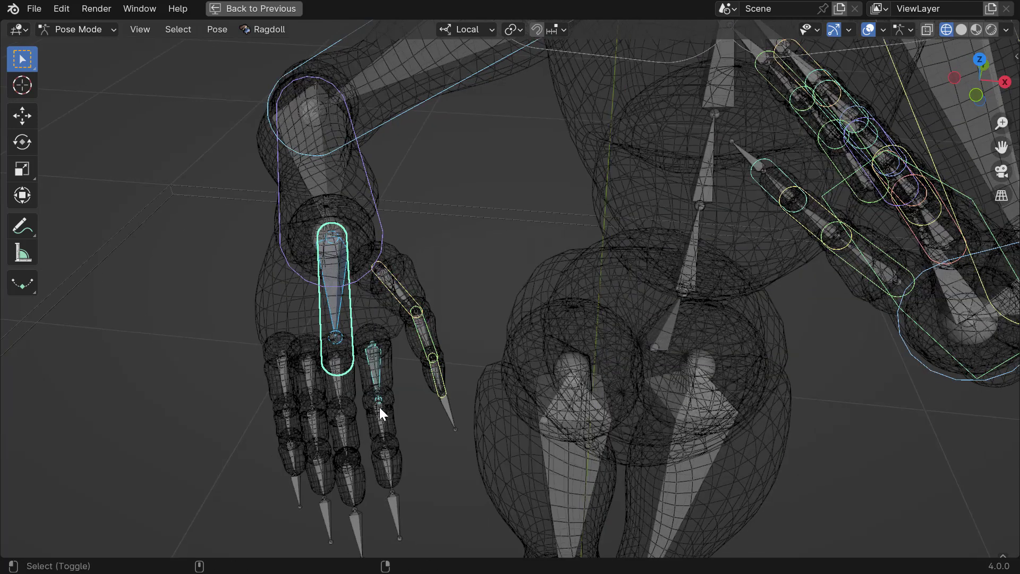
left_click(381, 420, "shift")
left_click(389, 463, "shift")
key("shift+r")
Repeat the marker assignment from the right hand bone through the three middle finger bones
left_click(334, 282)
left_click(338, 375, "shift")
left_click(343, 428, "shift")
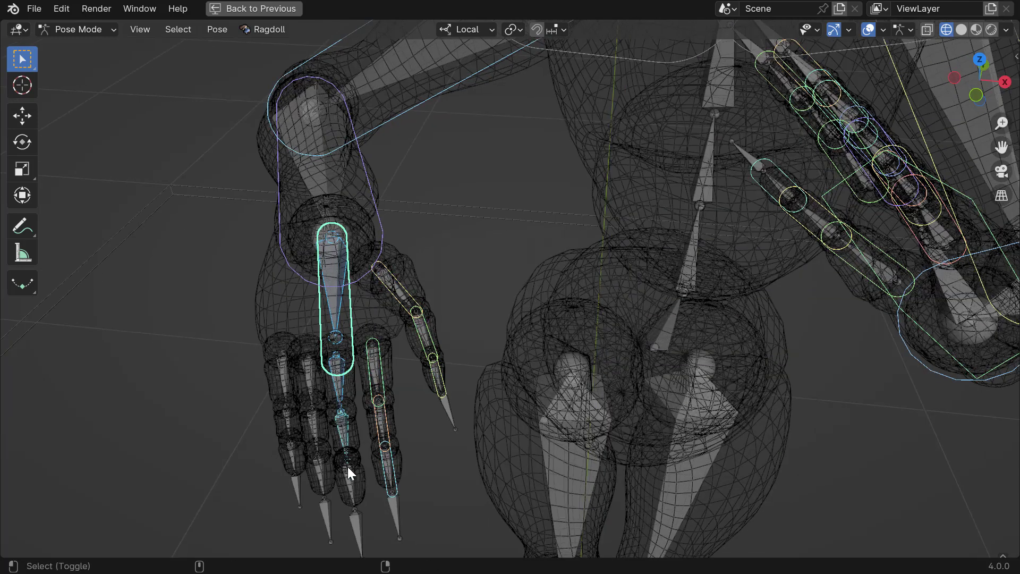
left_click(349, 471, "shift")
key("shift+r")
Repeat the marker assignment from the right hand bone through the three ring finger bones
left_click(336, 308)
left_click(312, 375, "shift")
left_click(314, 429, "shift")
left_click(318, 472, "shift")
key("shift+r")
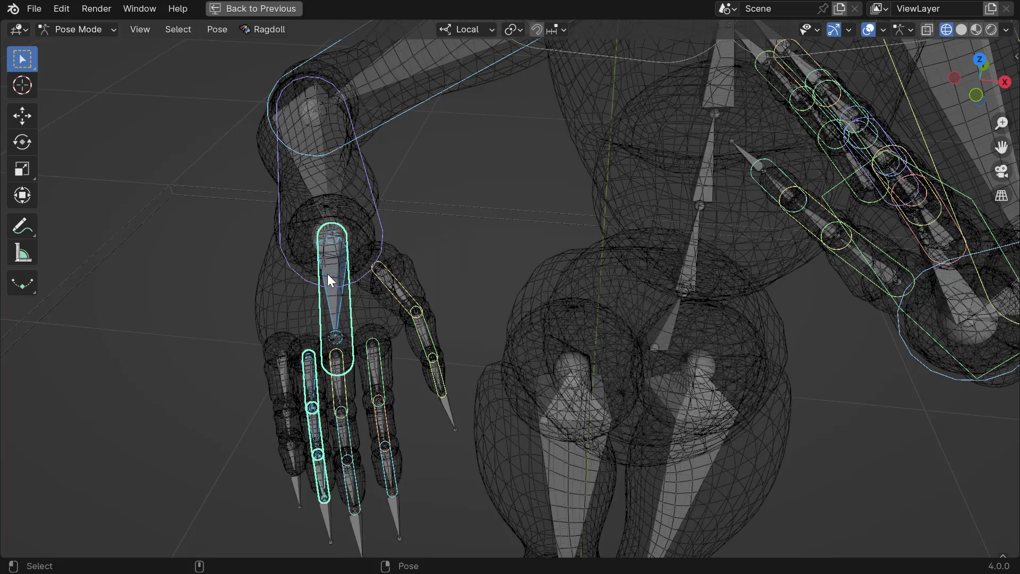
Repeat the marker assignment from the right hand bone through the three pinky bones
left_click(328, 282)
left_click(281, 379, "shift")
left_click(287, 435, "shift")
left_click(293, 464, "shift")
key("shift+r")
Return to Object Mode with the Ragdoll manipulator and change the right hand marker's shape to a box
middle_click_drag(369, 346, 338, 338)
key("ctrl+Tab")
left_click(182, 155)
left_click(22, 229)
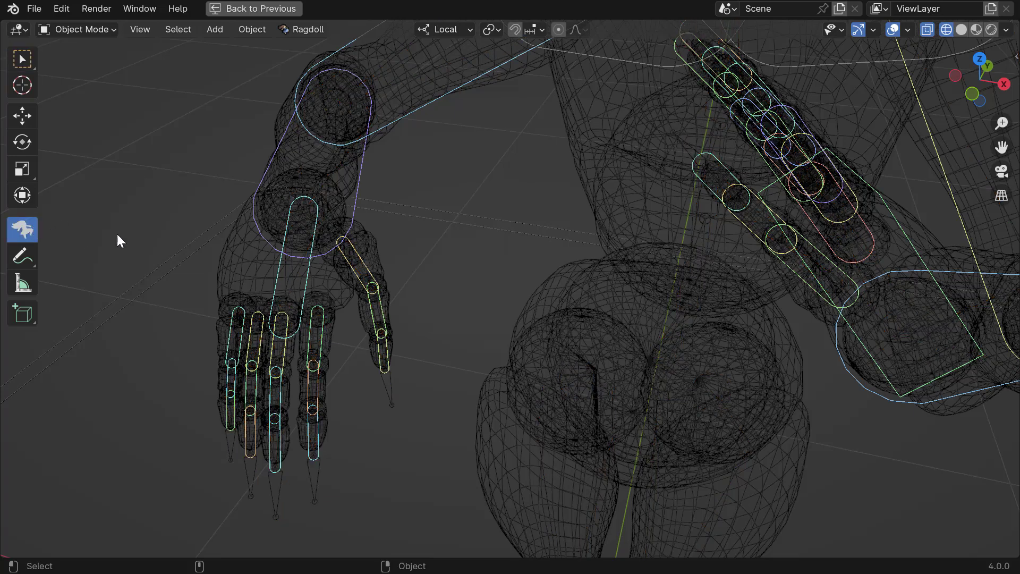
left_click(303, 260)
left_click(191, 260)
Set the right hand box's extents to about 8.78 m in Y and 3.20 m in Z
left_click_drag(355, 295, 405, 278, "alt")
left_click_drag(212, 295, 263, 307)
middle_click_drag(419, 276, 442, 290)
left_click_drag(216, 294, 293, 301)
middle_click_drag(293, 301, 372, 300)
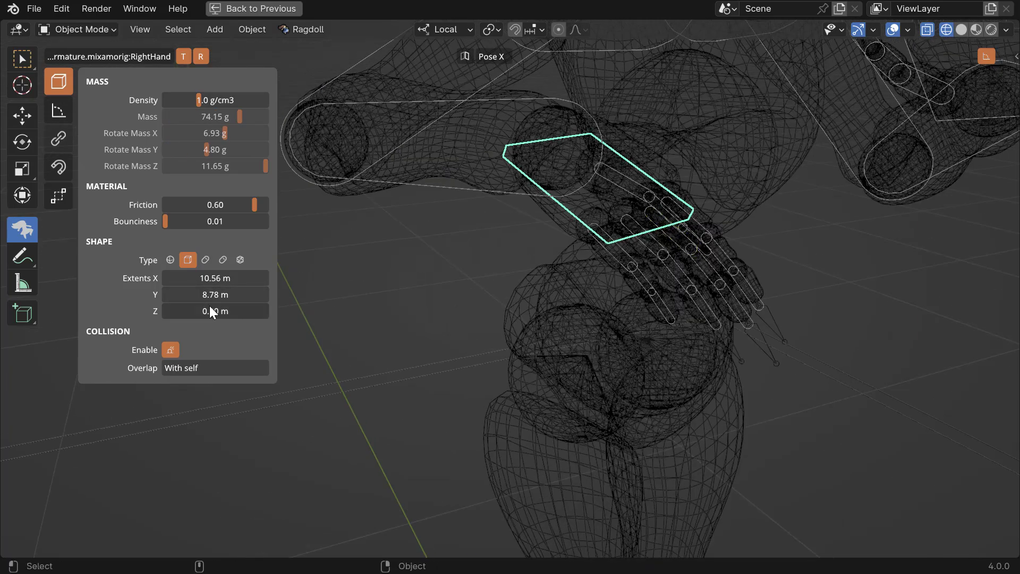
left_click_drag(210, 305, 504, 266)
middle_click_drag(504, 267, 550, 282)
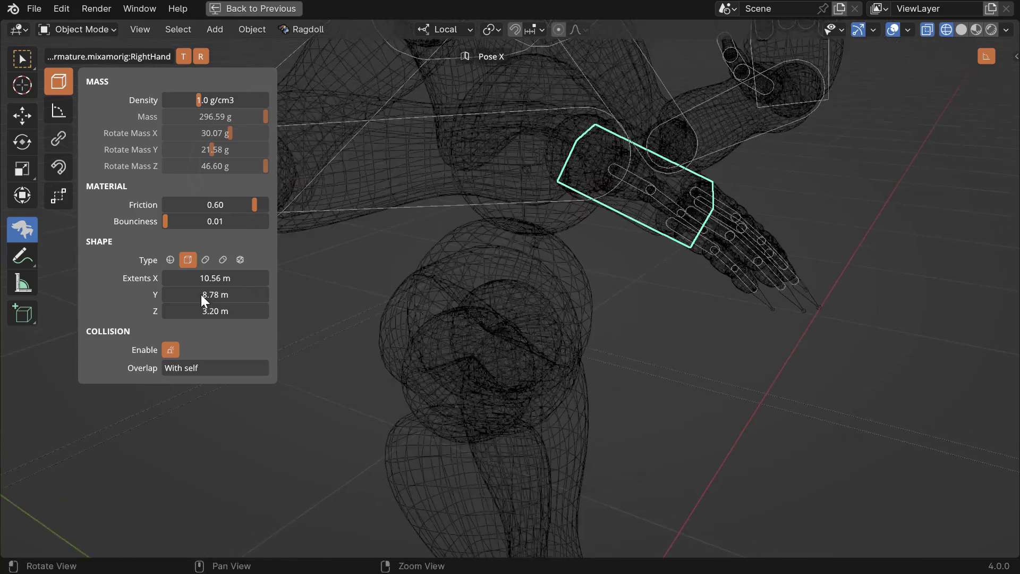
Fit the right hand box to the palm with extents of about 8.19 m in X and 7.70 m in Y
left_click_drag(209, 280, 202, 281)
left_click_drag(579, 220, 505, 232, "alt")
right_click_drag(505, 231, 578, 228, "alt")
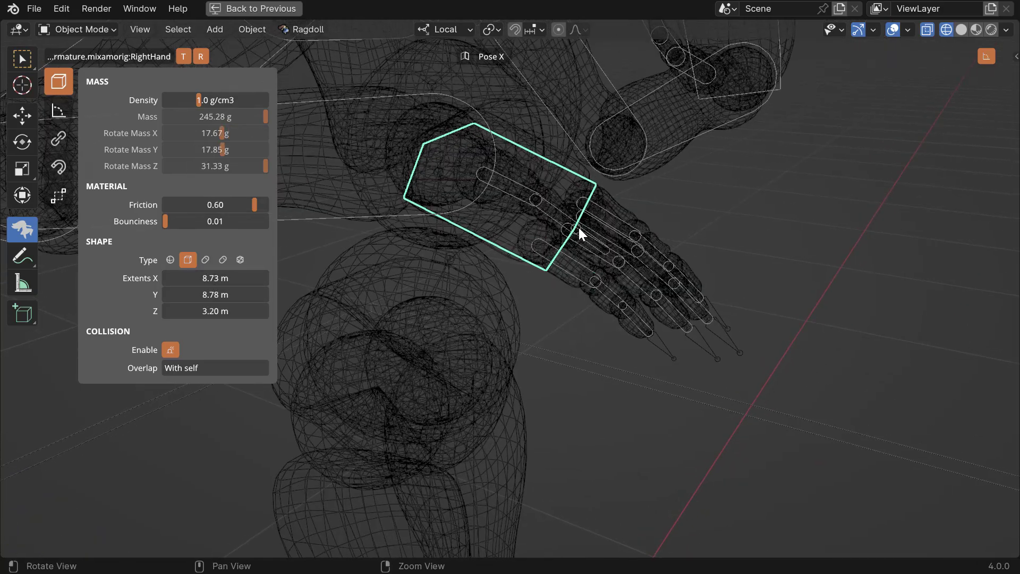
left_click_drag(594, 216, 549, 233, "alt")
middle_click_drag(550, 234, 404, 239)
left_click_drag(217, 281, 209, 295)
middle_click_drag(340, 276, 470, 391)
left_click_drag(208, 277, 181, 278)
middle_click_drag(413, 314, 437, 317)
middle_click_drag(365, 295, 440, 293)
left_click_drag(225, 270, 247, 284)
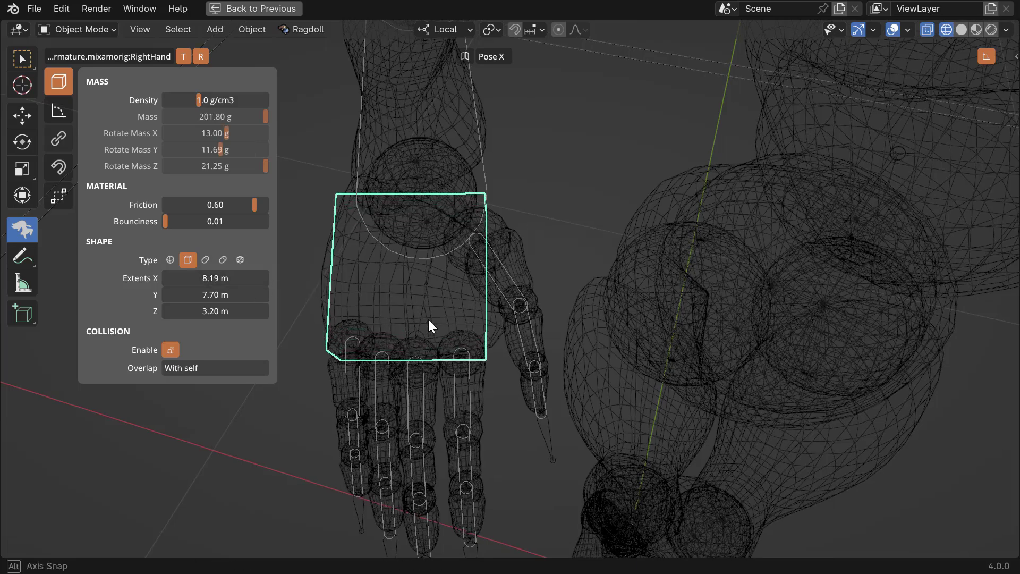
mouse_move(428, 318)
middle_mouse_down()
mouse_move(394, 279)
mouse_move(438, 304)
middle_mouse_up()
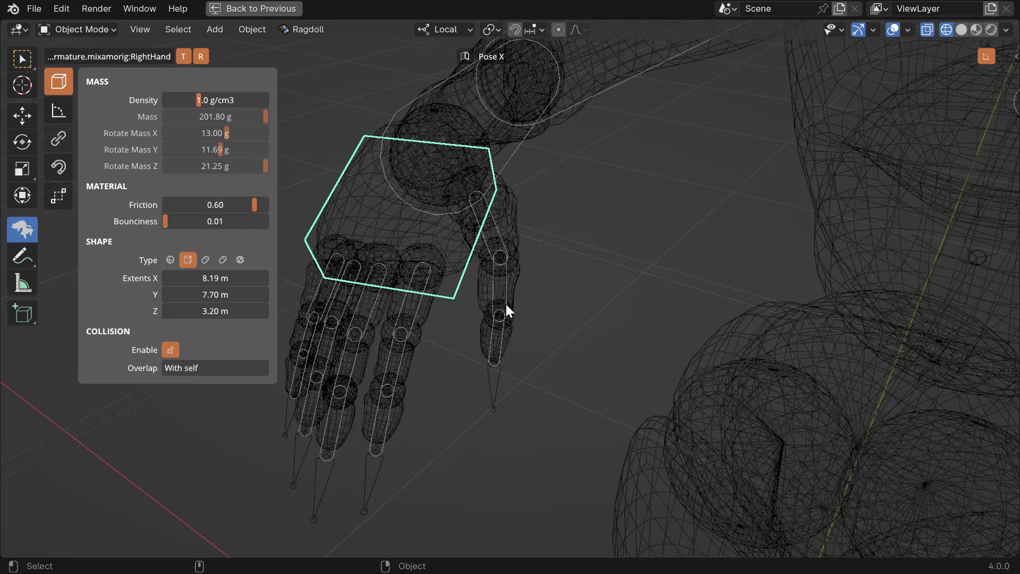
Select the first-segment markers of the right pinky, ring, middle and index fingers and widen them to fit the mesh
left_click(314, 293)
left_click(327, 295)
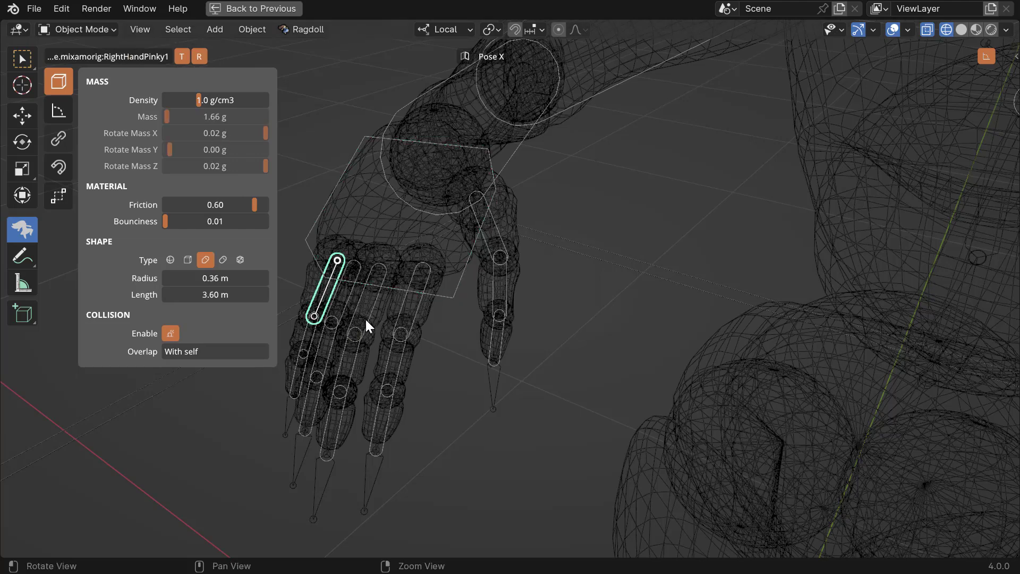
middle_click_drag(365, 317, 401, 334)
left_click(402, 334, "shift")
left_click(377, 330, "shift")
left_click(457, 331, "shift")
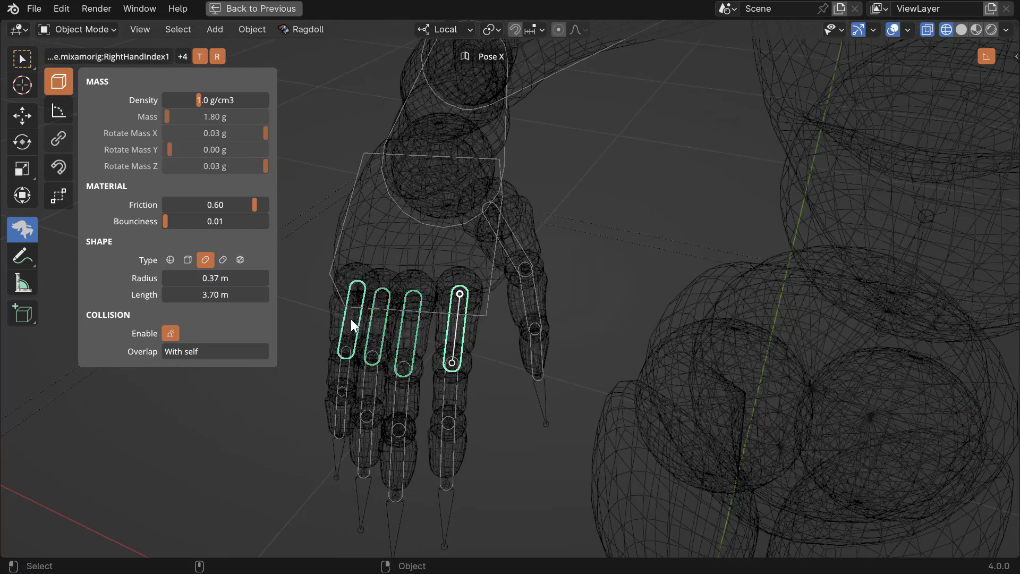
left_click(350, 320)
left_click(378, 329, "shift")
left_click(409, 334, "shift")
left_click(454, 341, "shift")
middle_click_drag(506, 361, 520, 366)
left_click_drag(520, 365, 528, 375, "alt")
middle_click_drag(528, 375, 531, 367)
Select the second-segment markers of the same four right-hand fingers and widen their capsules
left_click(413, 367)
left_click(451, 376, "shift")
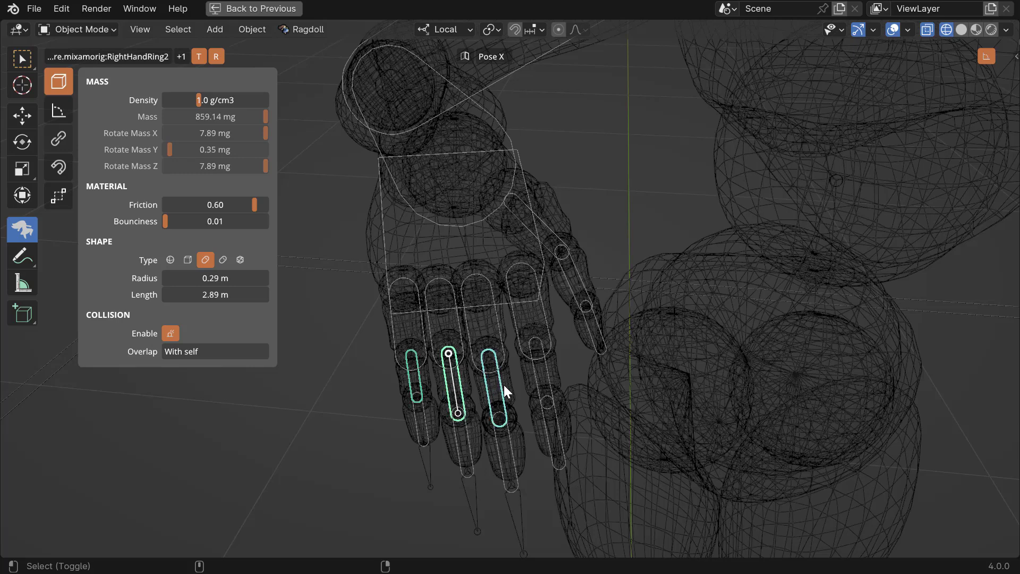
left_click(500, 385, "shift")
left_click(545, 380, "shift")
left_click_drag(568, 368, 579, 372)
Select the fingertip-segment markers of the four right-hand fingers and widen them to a radius of about 0.52 m
left_click(423, 417)
left_click(463, 437, "shift")
left_click(502, 451, "shift")
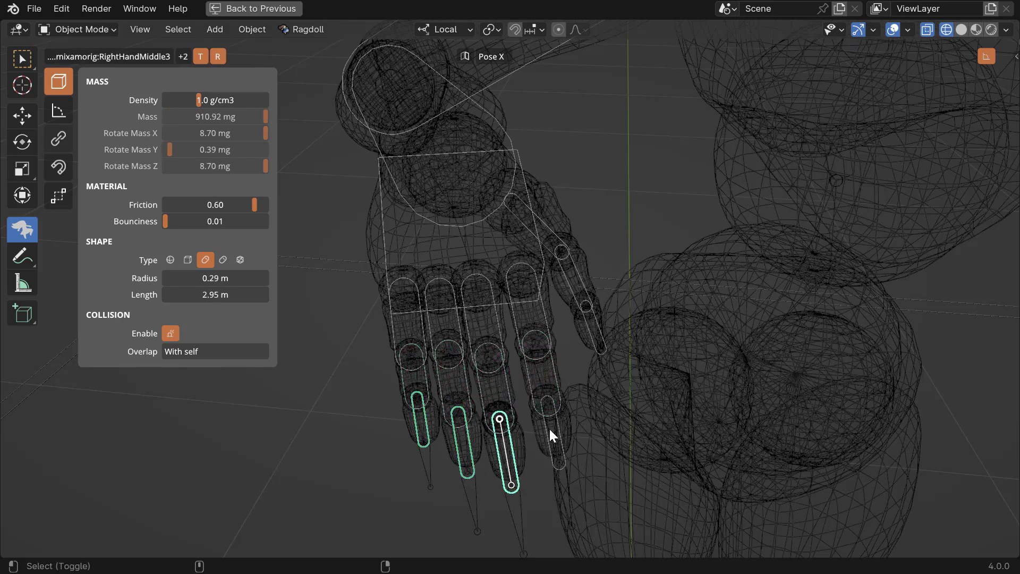
left_click(552, 428, "shift")
middle_click_drag(577, 386, 498, 258)
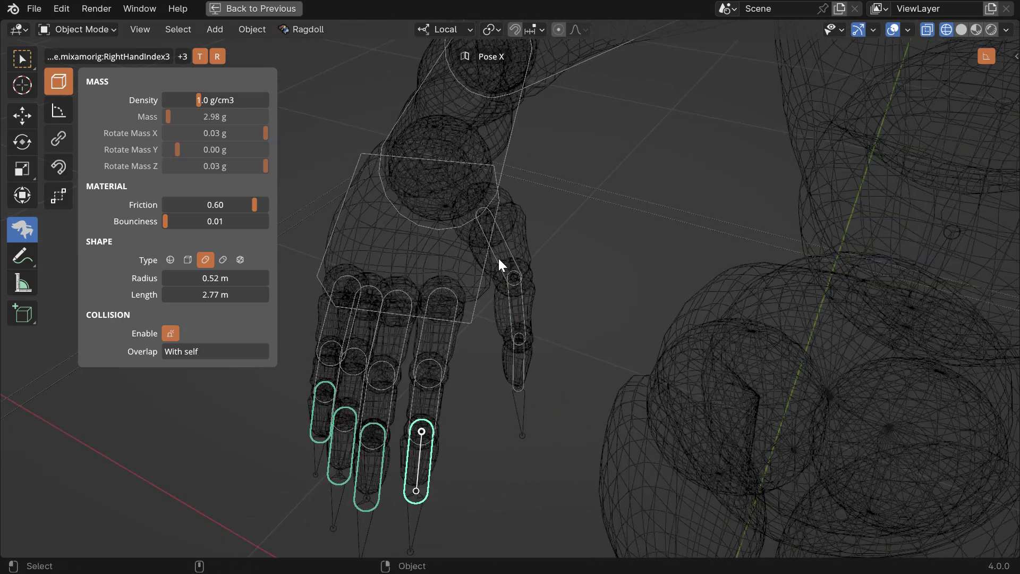
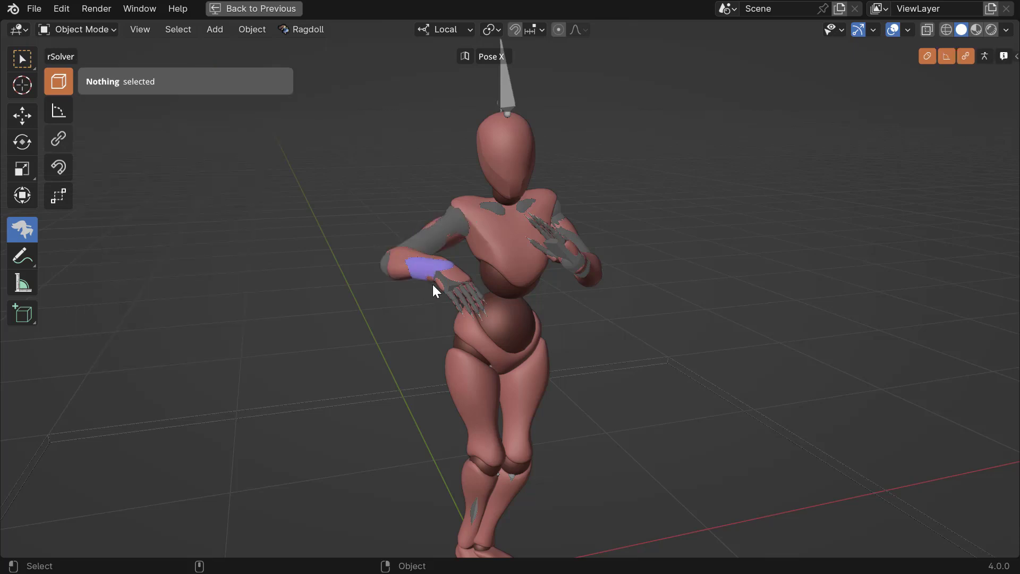
Select the right forearm marker, play the live simulation to check the right arm's motion, and return to the start frame
left_click_drag(432, 285, 560, 356, "alt")
left_click(439, 281)
key("space")
key("space")
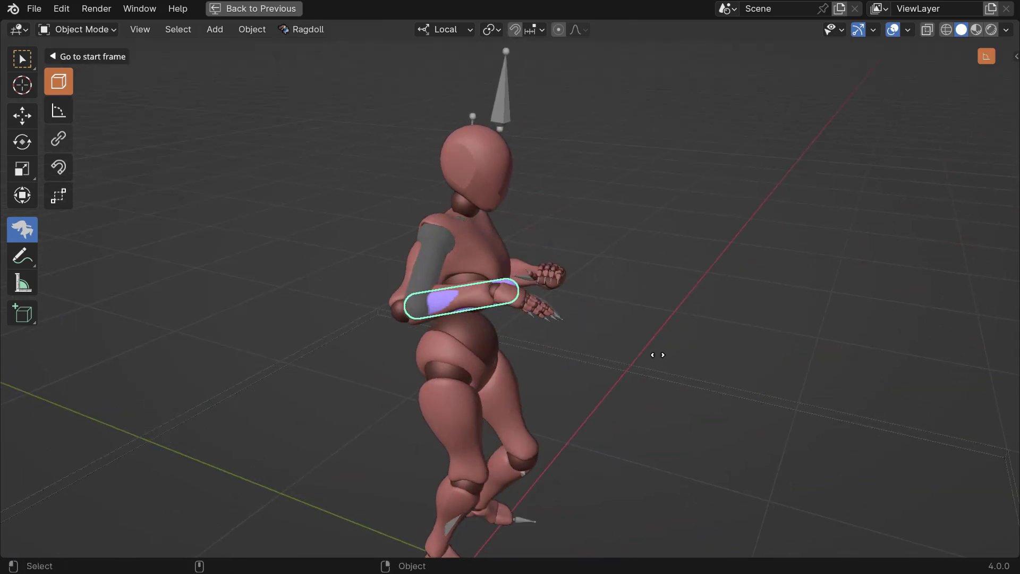
key("shift+Left")
Restore the full workspace layout, select the right upper-arm marker and set its Rotate Stiffness to 0
key("ctrl+space")
left_click(422, 239)
right_click_drag(451, 259, 351, 127, "alt")
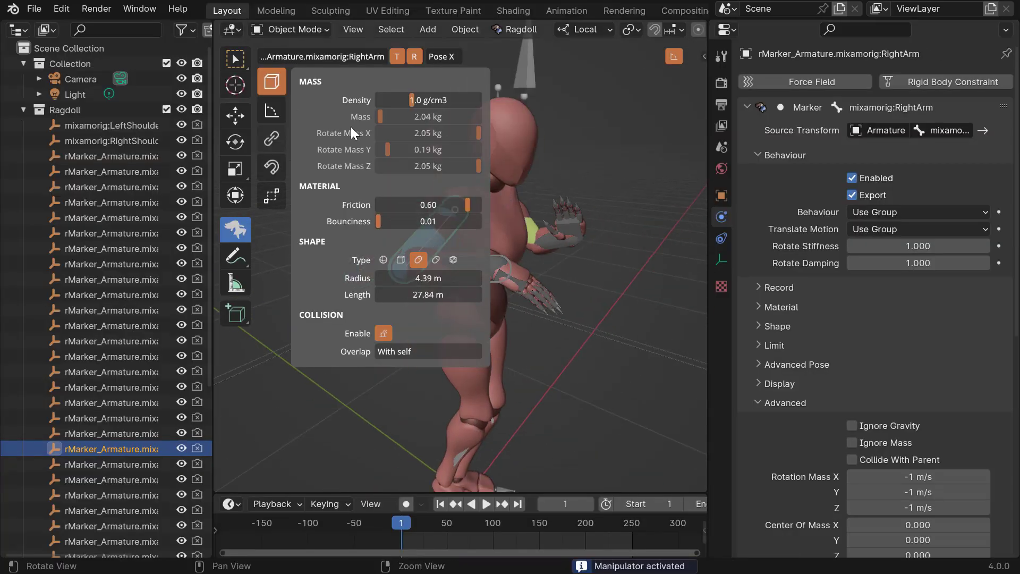
left_click_drag(466, 220, 472, 239, "alt")
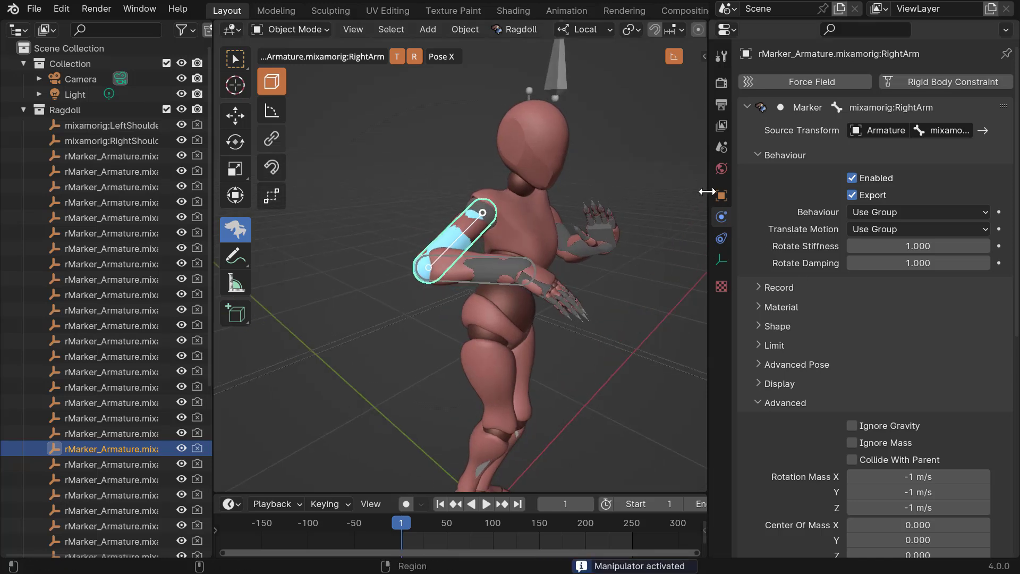
left_click(901, 248)
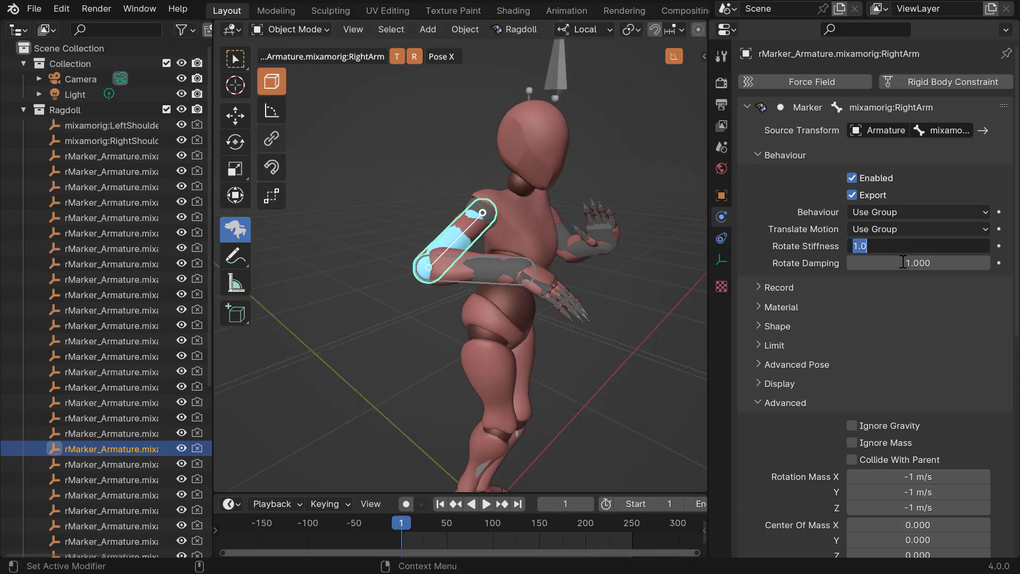
type("0")
key("Return")
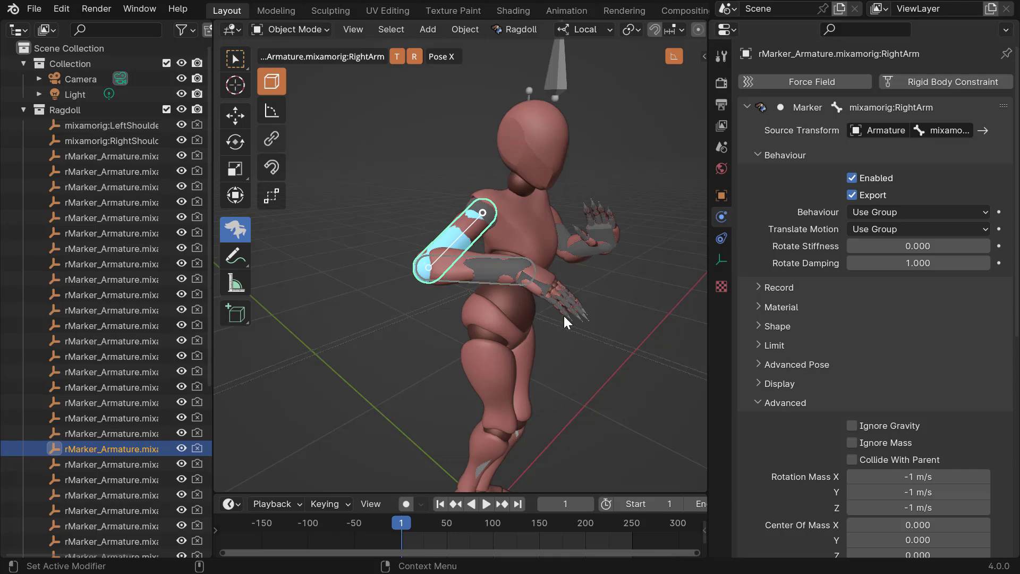
Play the simulation to examine how the right arm moves from several angles, and return to the start frame
right_click_drag(564, 316, 508, 273, "alt")
key("space")
left_click_drag(544, 338, 499, 316, "alt")
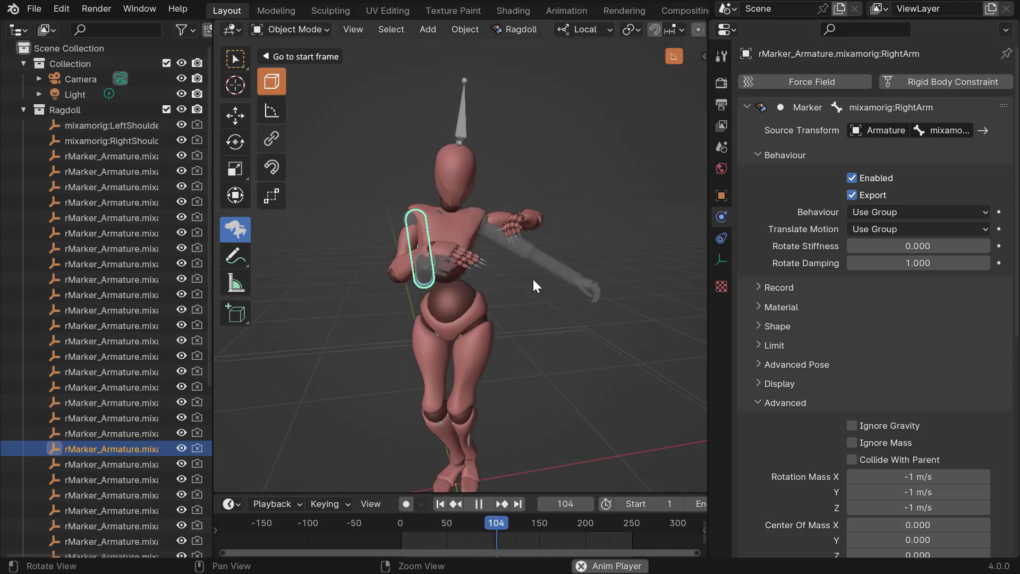
left_click_drag(533, 280, 508, 299, "alt")
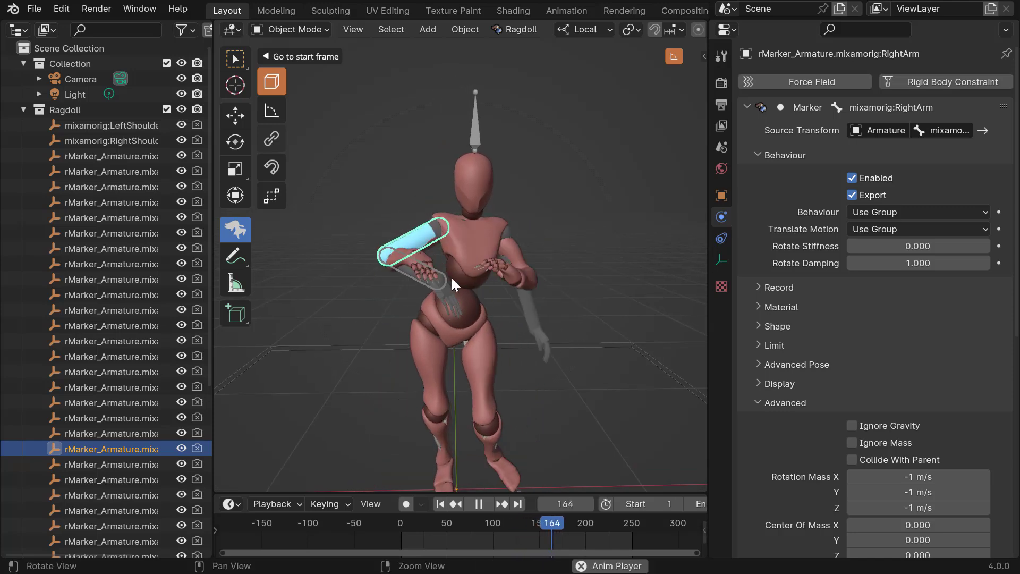
middle_click_drag(451, 276, 534, 336)
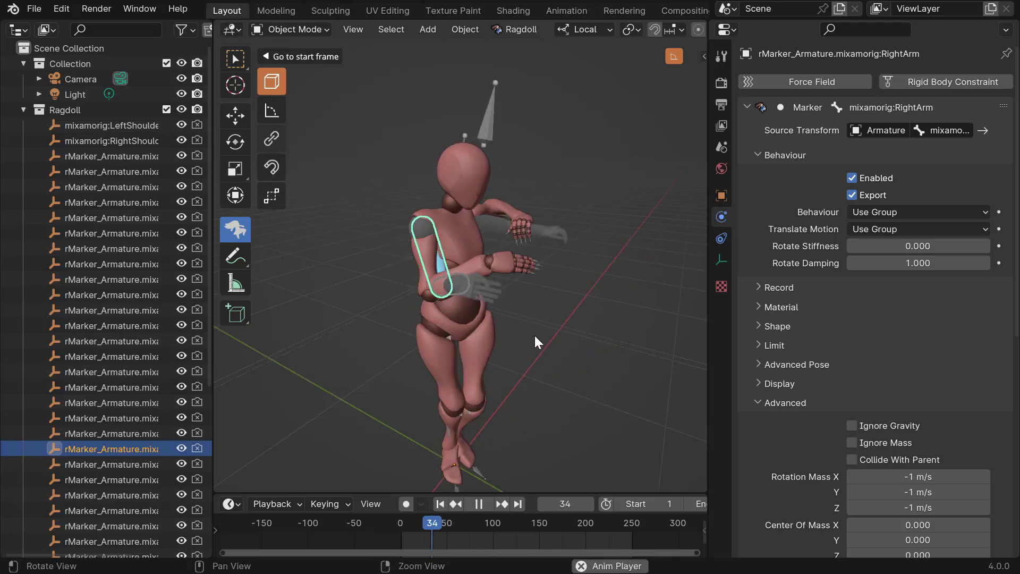
key("Escape")
Set the right upper-arm marker's Rotate Stiffness to 0.1 and test it by playing the simulation
left_click(908, 252)
type("0.1")
key("Return")
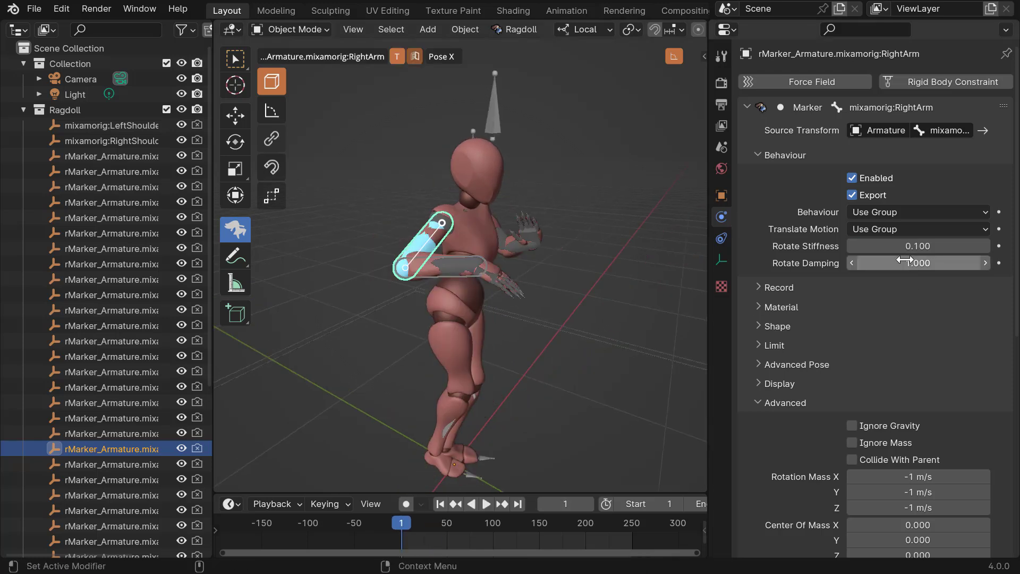
key("space")
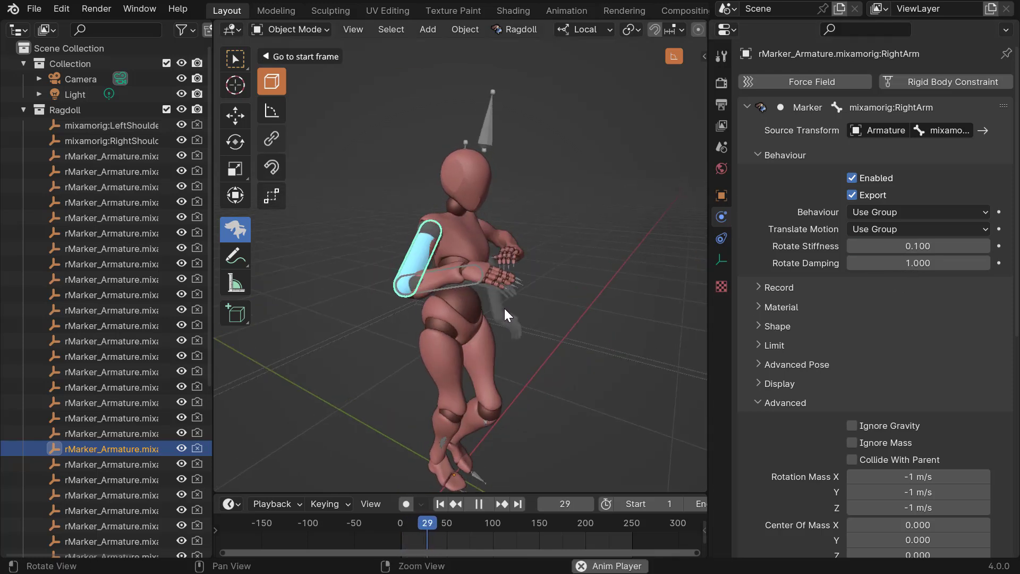
key("Escape")
Set the right upper-arm marker's Rotate Stiffness to 0.01, test it in the simulation, and return to the start frame
left_click(903, 247)
type(".0")
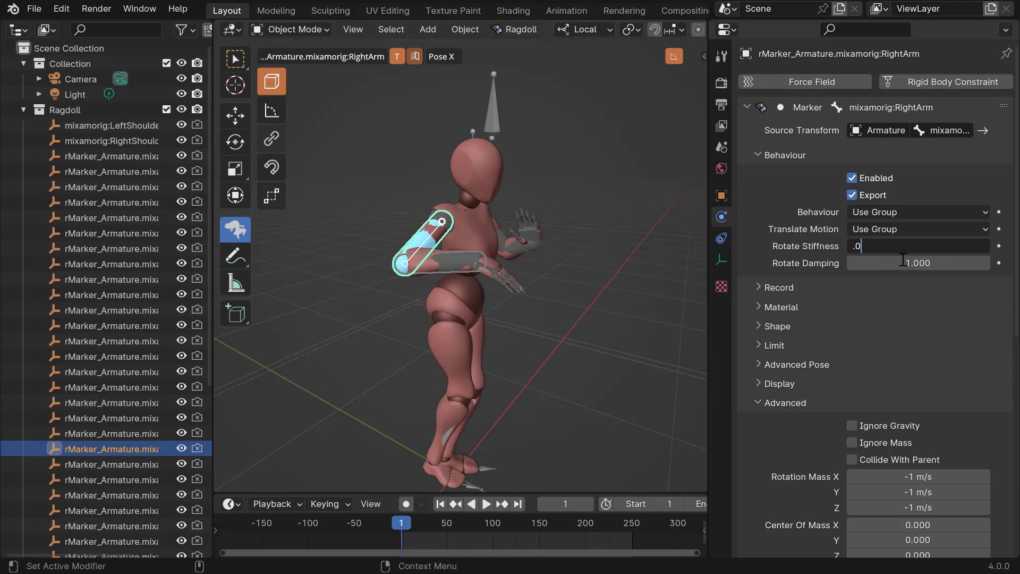
type("1")
key("Return")
key("space")
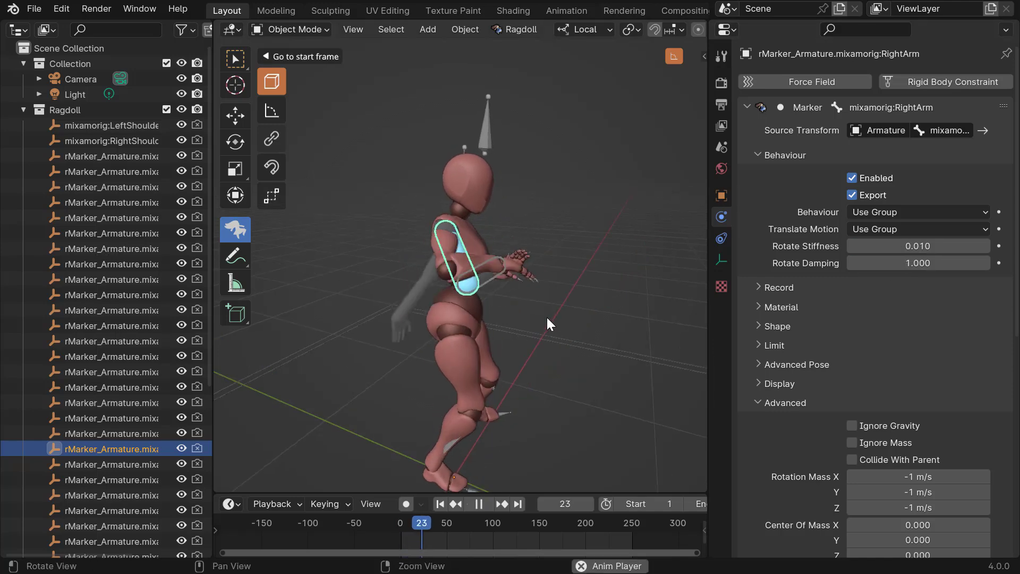
left_click_drag(547, 318, 518, 325, "alt")
key("space")
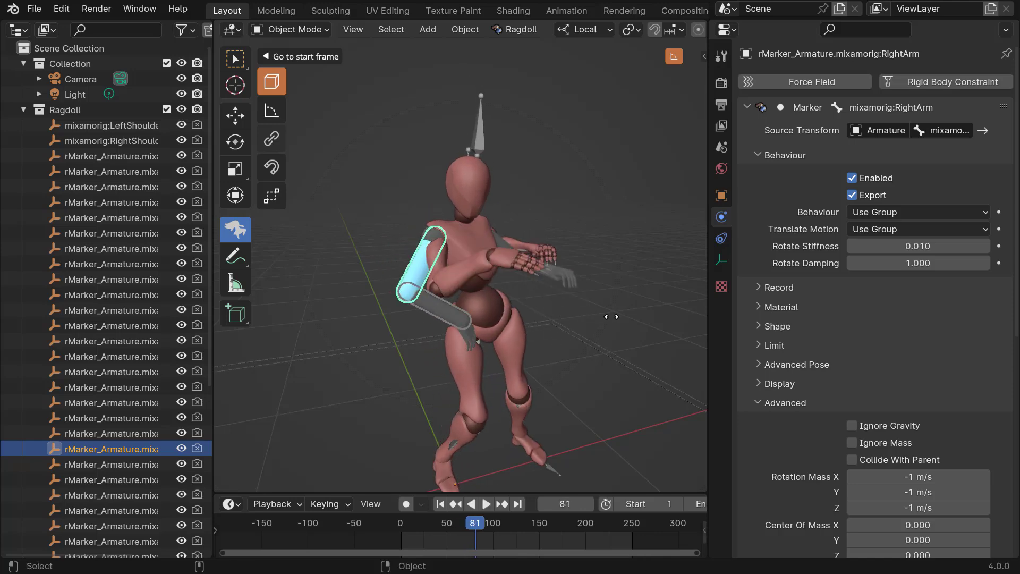
key("shift+Left")
Select the right hand marker, the first two thumb markers and the first-segment markers of the index, middle, ring and pinky fingers
left_click_drag(463, 269, 453, 265, "alt")
right_click_drag(453, 265, 477, 286, "alt")
mouse_move(477, 286)
left_mouse_down("alt")
mouse_move(457, 294)
mouse_move(500, 291)
mouse_move(444, 295)
left_mouse_up("alt")
left_click(458, 295)
right_click_drag(449, 298, 461, 303, "alt")
left_click_drag(461, 303, 401, 312, "alt")
left_click(445, 274, "shift")
left_click(453, 309, "shift")
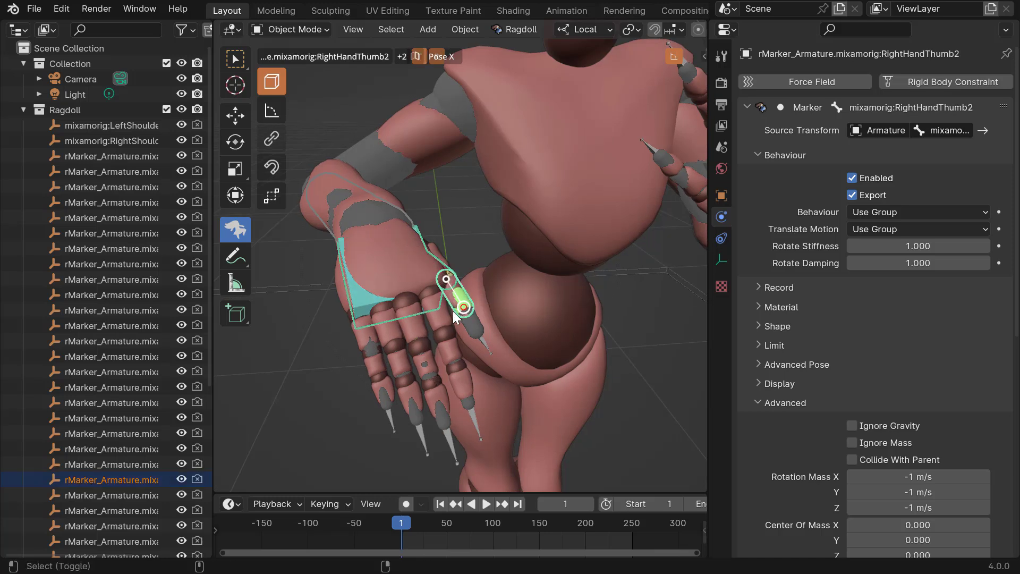
left_click(440, 324, "shift")
left_click(412, 324, "shift")
left_click(388, 326, "shift")
left_click(366, 334, "shift")
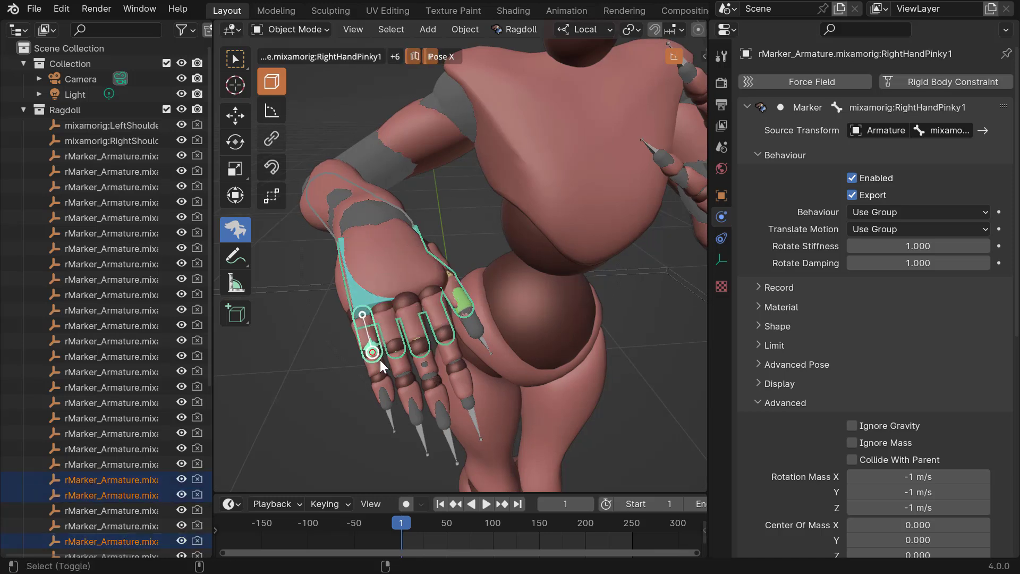
Add the second-segment markers of the four fingers to the selection and set Rotate Stiffness to 0.01 for all selected markers
left_click(403, 367, "shift")
left_click(427, 366, "shift")
left_click(376, 365, "shift")
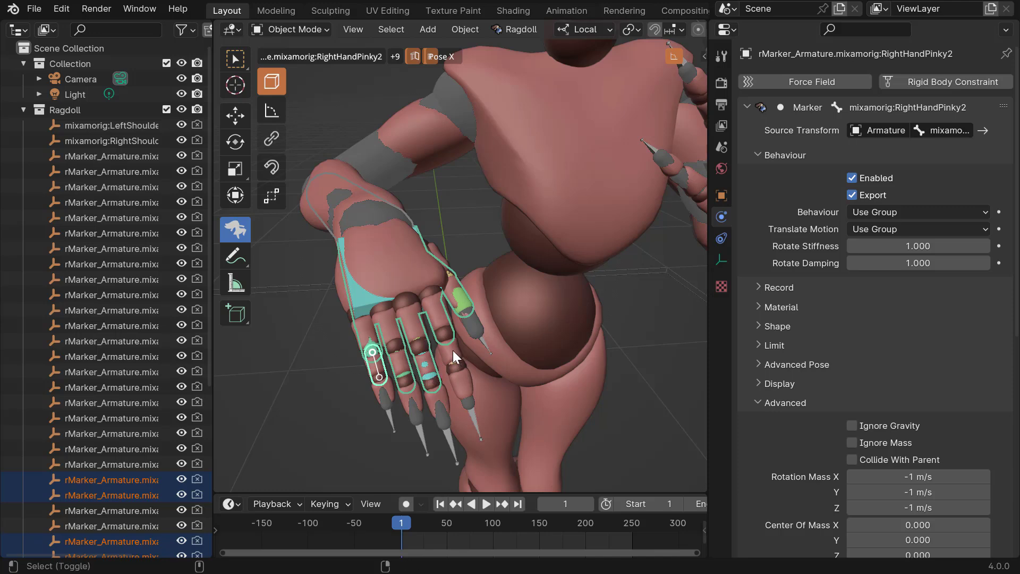
left_click(456, 342, "shift")
left_click_drag(460, 334, 450, 301, "alt")
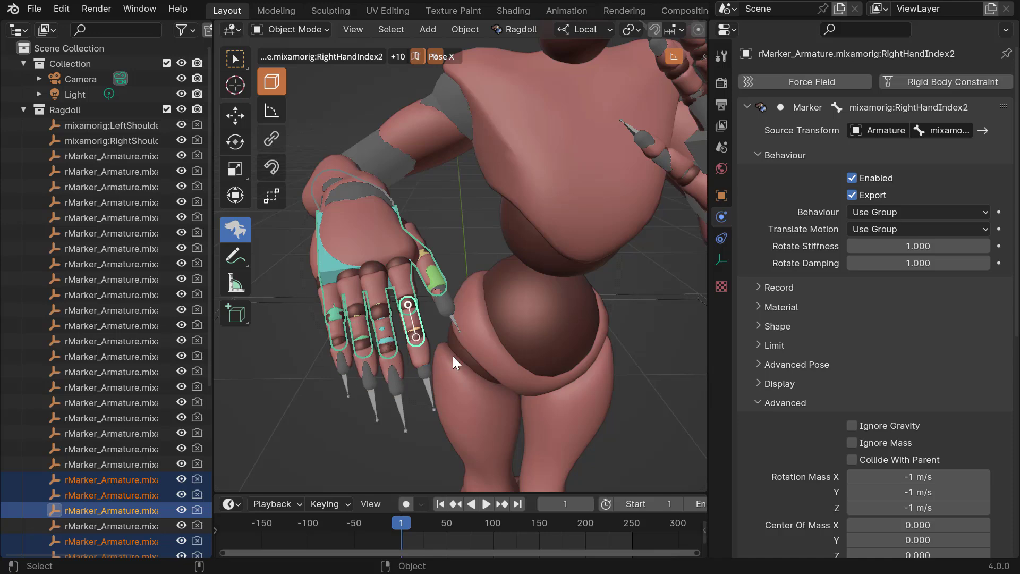
middle_click_drag(453, 357, 451, 281)
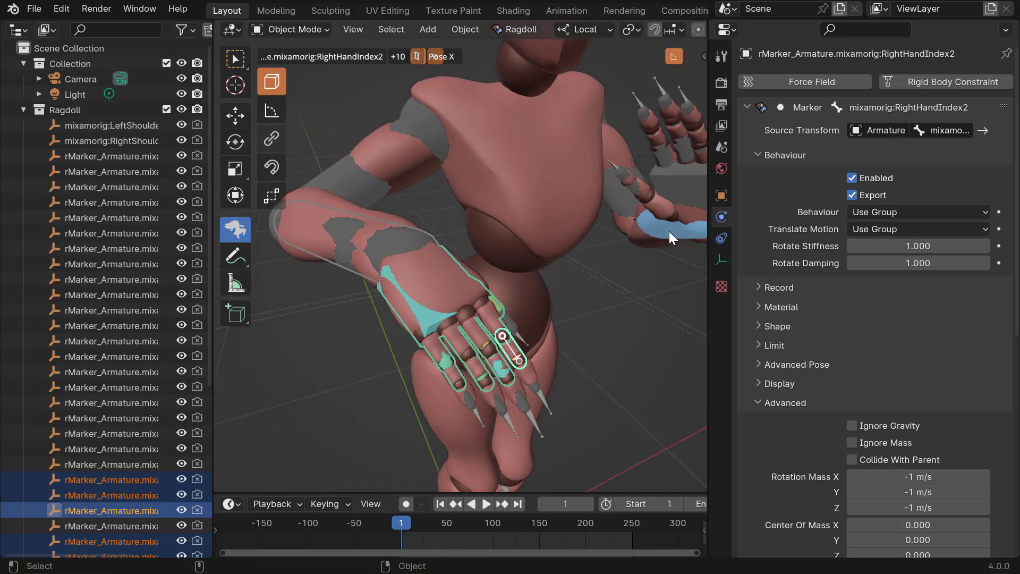
left_click(886, 249)
type("0.01")
key("Return")
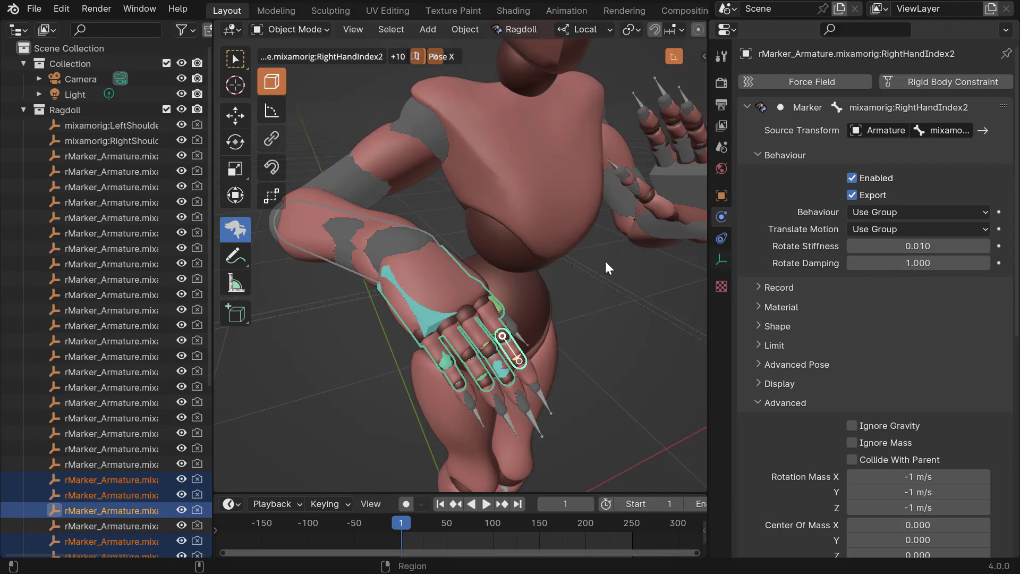
Play the simulation to examine the motion of the whole right arm and hand, and stop playback
key("space")
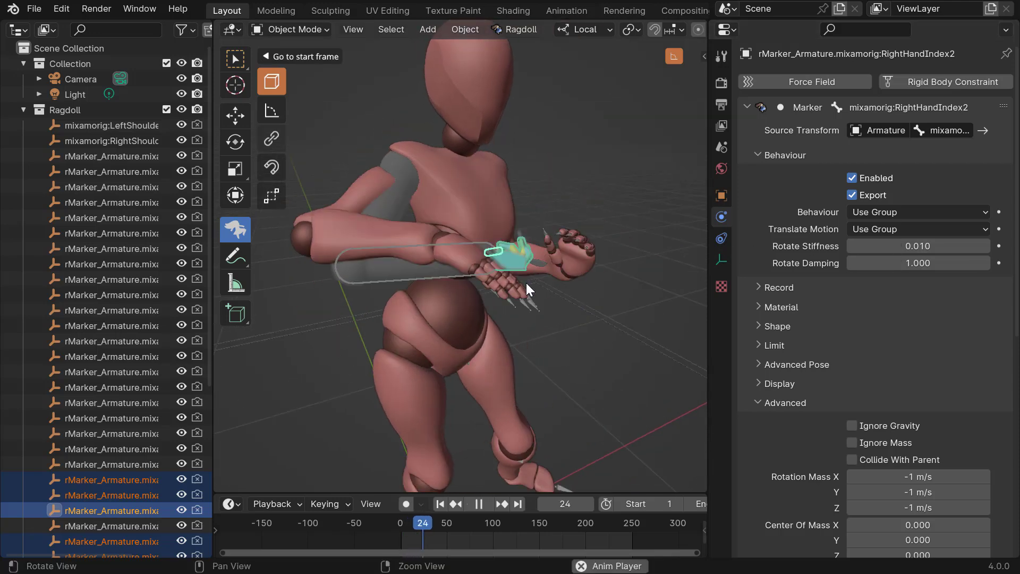
left_click_drag(526, 282, 549, 288, "alt")
right_click_drag(548, 287, 515, 272, "alt")
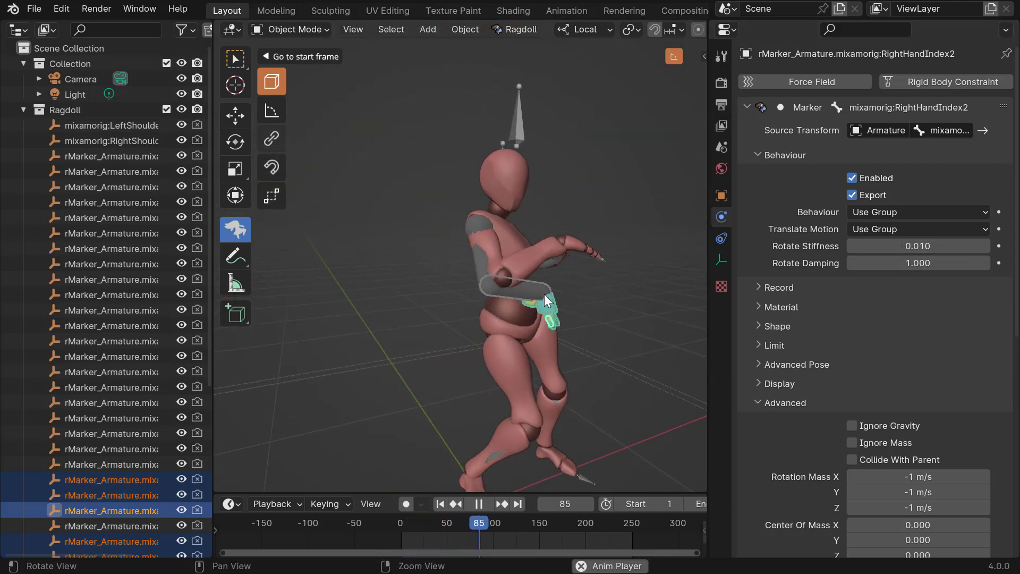
middle_click_drag(544, 294, 516, 305)
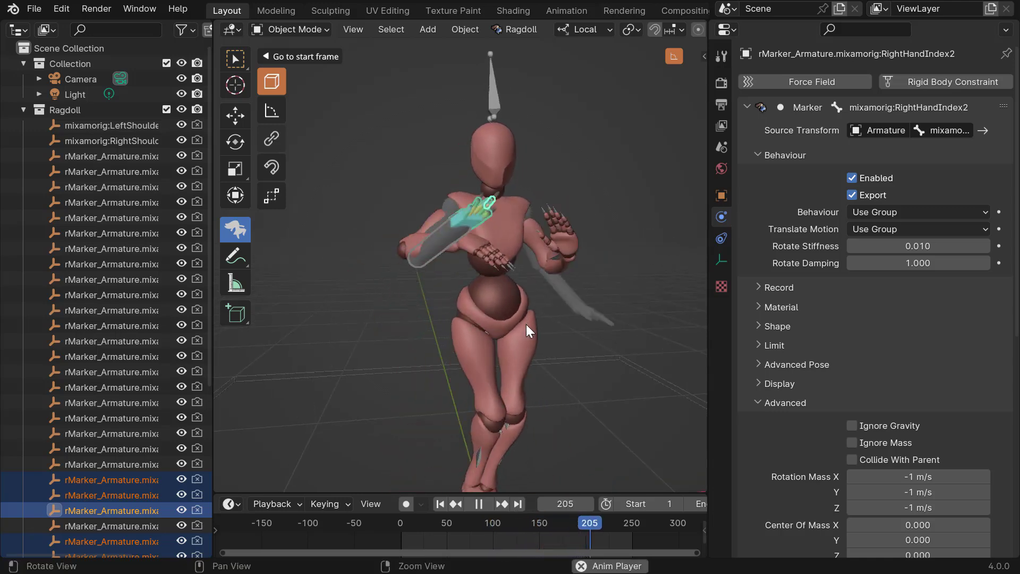
key("space")
Replay the simulation in short bursts to examine the bending of the right wrist and fingers up close
left_click_drag(524, 324, 508, 279, "alt")
scroll(528, 308, "up", 1)
key("space")
key("space")
scroll(525, 302, "up", 2)
key("space")
key("space")
key("space")
scroll(494, 312, "down", 5, "alt")
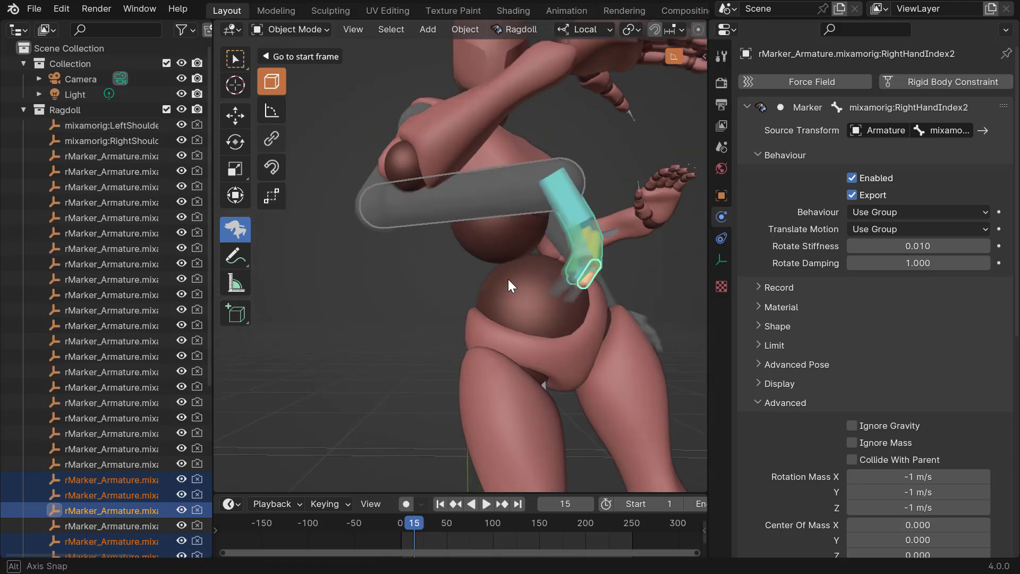
middle_click_drag(508, 279, 428, 282)
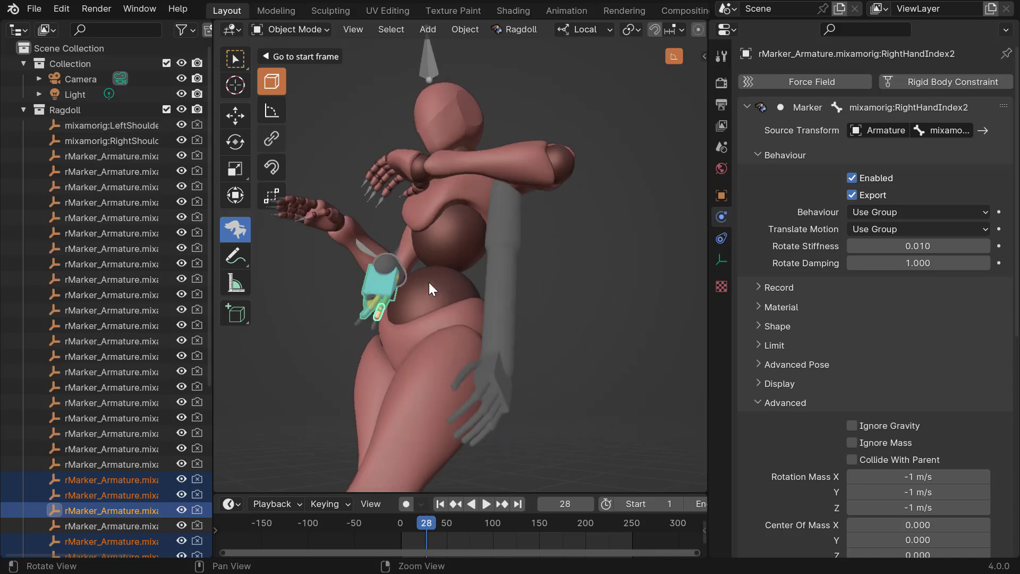
scroll(426, 284, "down", 1, "alt")
mouse_move(433, 286)
left_mouse_down("alt")
mouse_move(502, 299)
mouse_move(273, 294)
mouse_move(463, 328)
mouse_move(379, 306)
mouse_move(432, 298)
left_mouse_up("alt")
scroll(472, 295, "down", 2, "alt")
scroll(503, 299, "down", 4, "alt")
scroll(486, 305, "down", 2, "alt")
key("space")
key("space")
right_click_drag(431, 298, 419, 343, "alt")
left_click(380, 362)
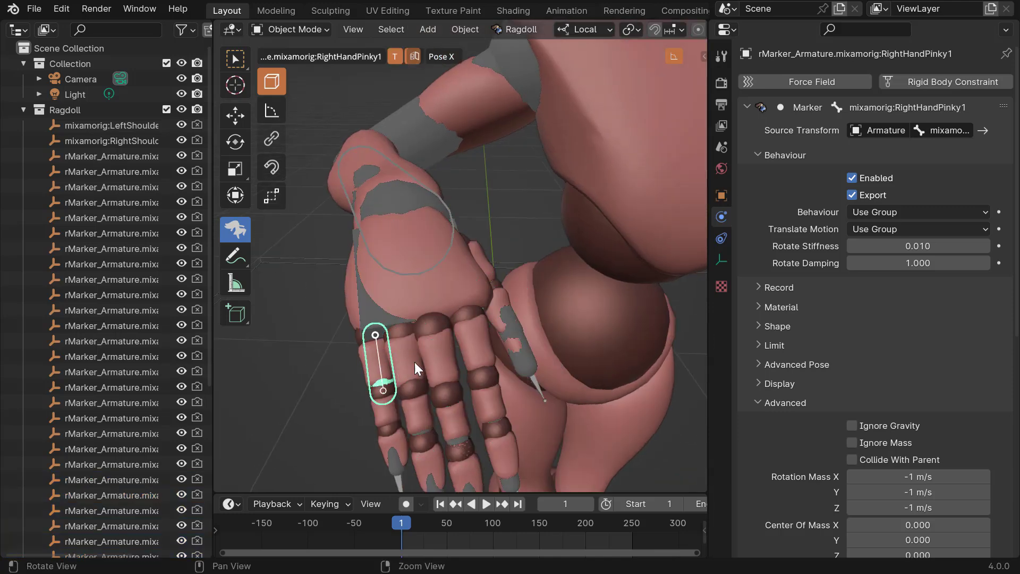
left_click_drag(415, 361, 409, 357, "alt")
left_click(392, 346, "shift")
left_click(421, 343, "shift")
left_click(459, 336, "shift")
right_click_drag(465, 333, 461, 275, "alt")
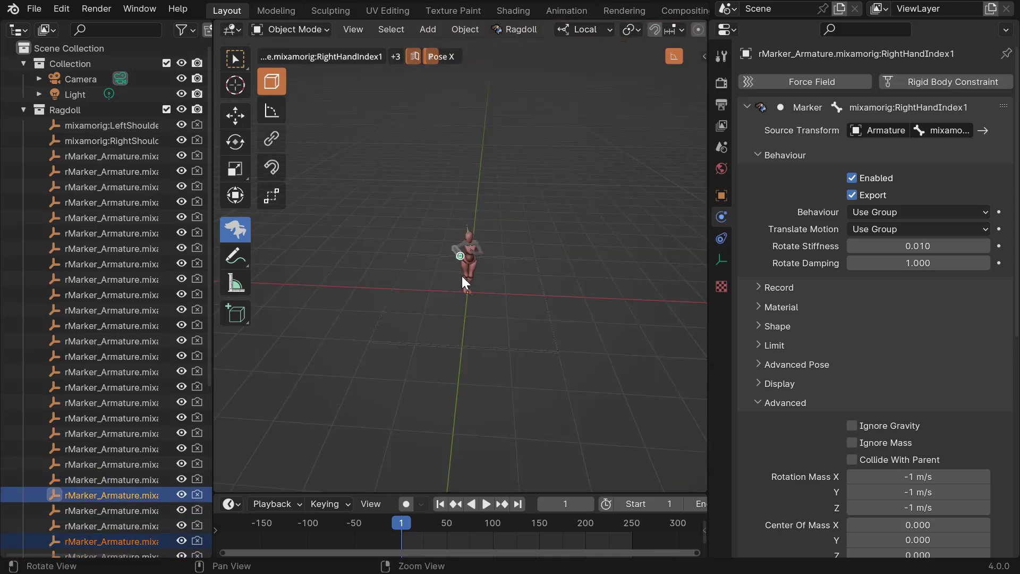
scroll(461, 276, "up", 8)
left_click(440, 249)
left_click(447, 249)
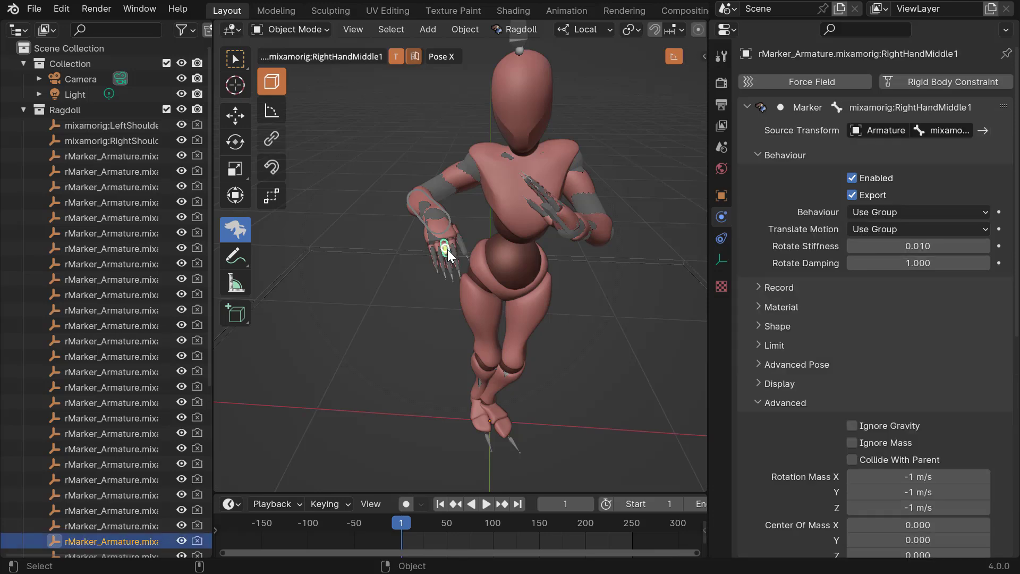
key("Home")
scroll(470, 270, "up", 12)
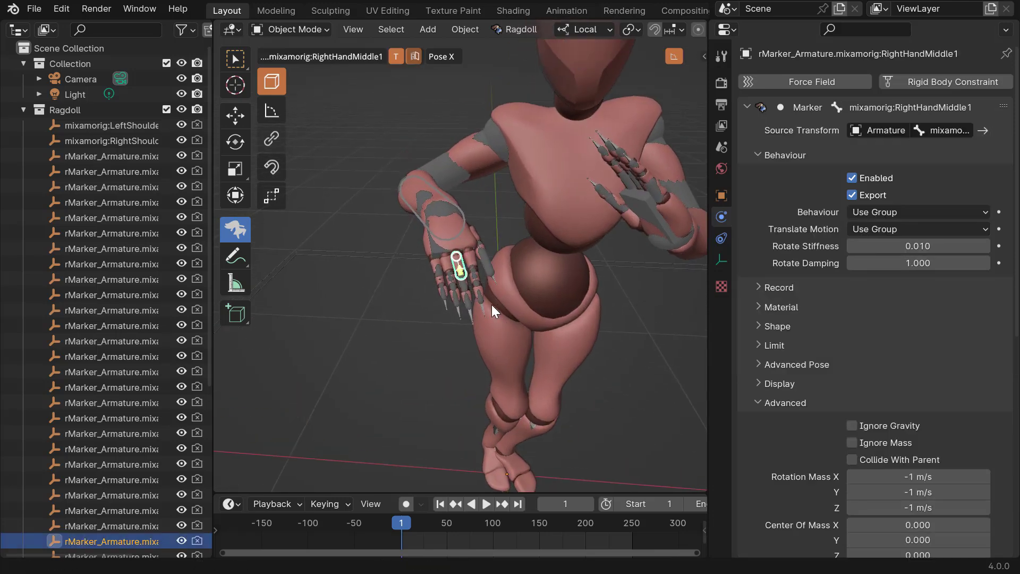
mouse_move(492, 305)
right_mouse_down("alt")
mouse_move(477, 307)
mouse_move(489, 324)
right_mouse_up("alt")
left_click(425, 255, "shift")
left_click(407, 256, "shift")
left_click(470, 246, "shift")
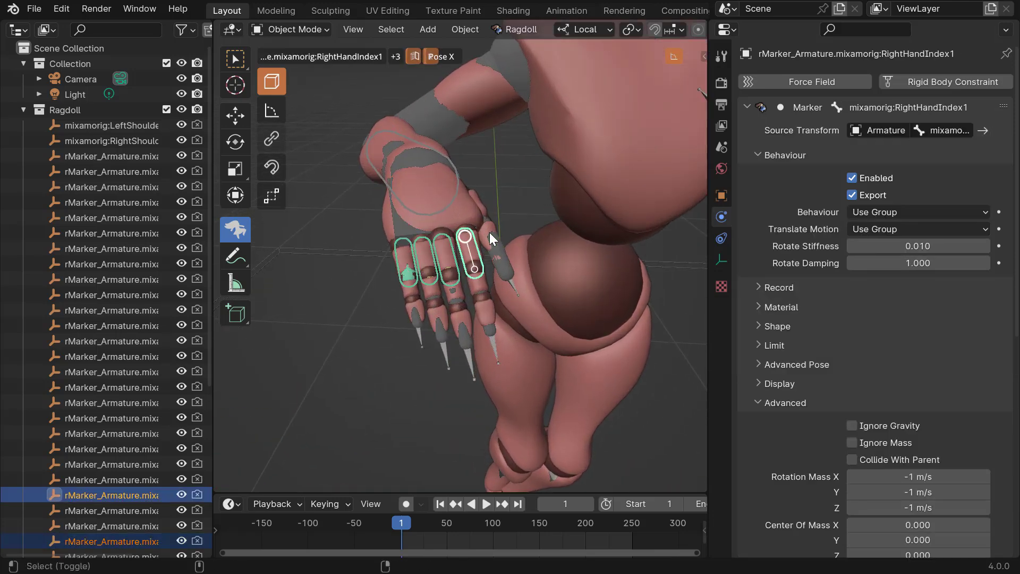
left_click(491, 235, "shift")
mouse_move(490, 235)
middle_mouse_down()
mouse_move(486, 276)
mouse_move(452, 280)
mouse_move(463, 286)
mouse_move(511, 240)
middle_mouse_up()
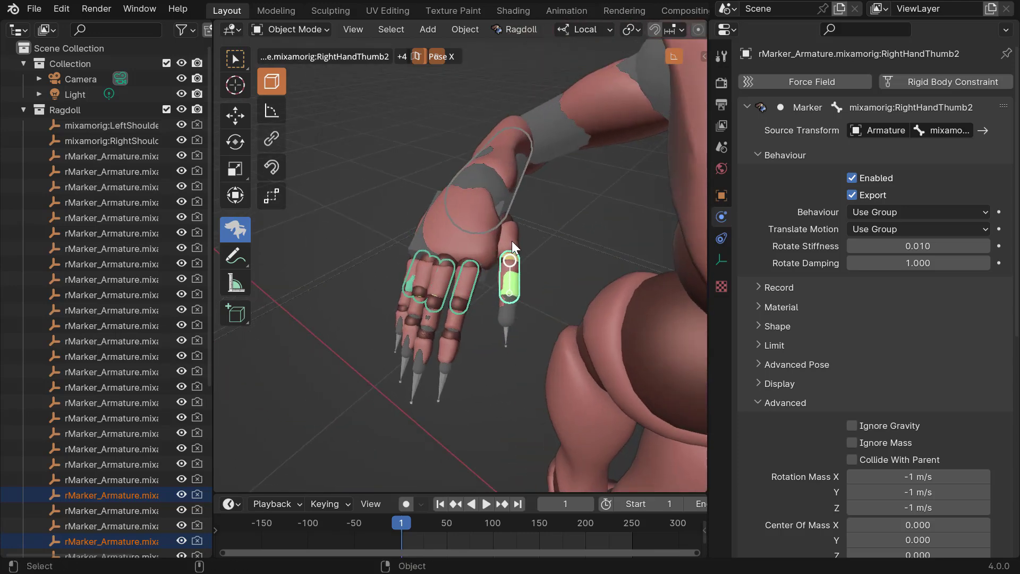
left_click(510, 237)
left_click(467, 283, "shift")
left_click(440, 286, "shift")
left_click_drag(413, 295, 422, 279, "alt")
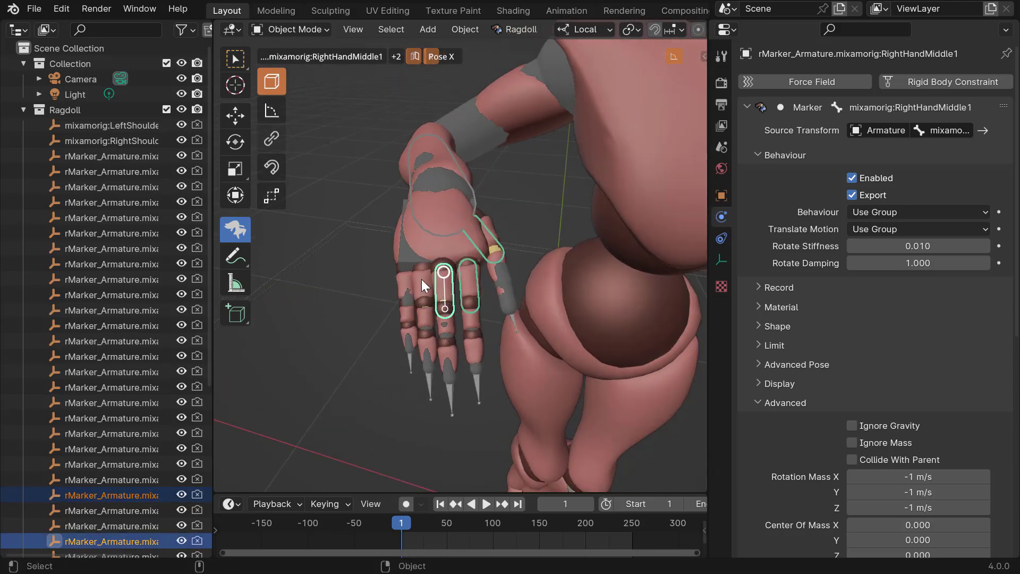
left_click(422, 282, "shift")
left_click(404, 291, "shift")
left_click(270, 111)
left_click(403, 291, "shift")
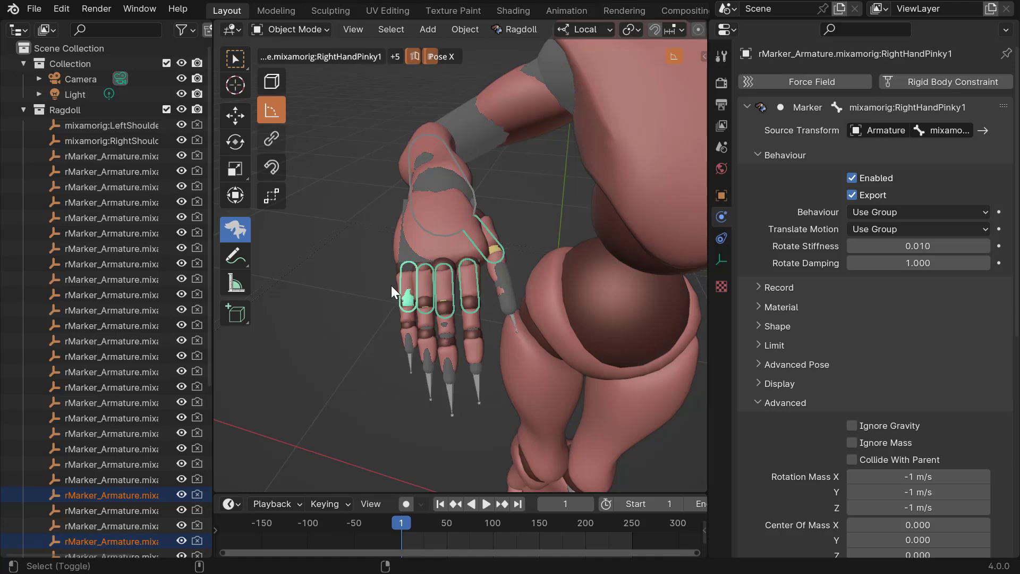
left_click(391, 287)
Select the first-segment markers of the right pinky, ring, middle and index fingers and the thumb
left_click(403, 287)
left_click(424, 286, "shift")
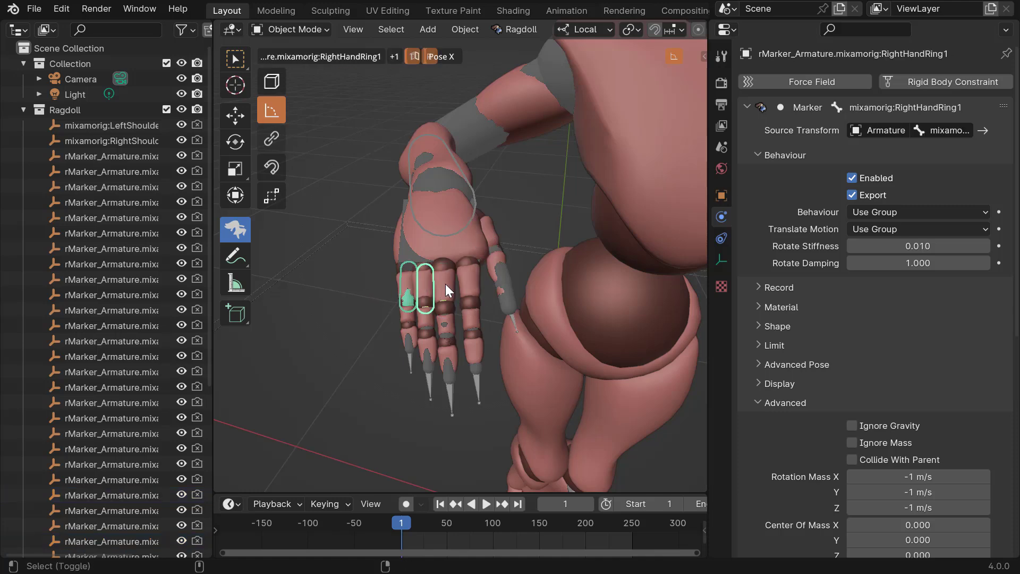
left_click(445, 286, "shift")
left_click(470, 279, "shift")
left_click_drag(480, 270, 470, 250, "alt")
left_click(506, 247, "shift")
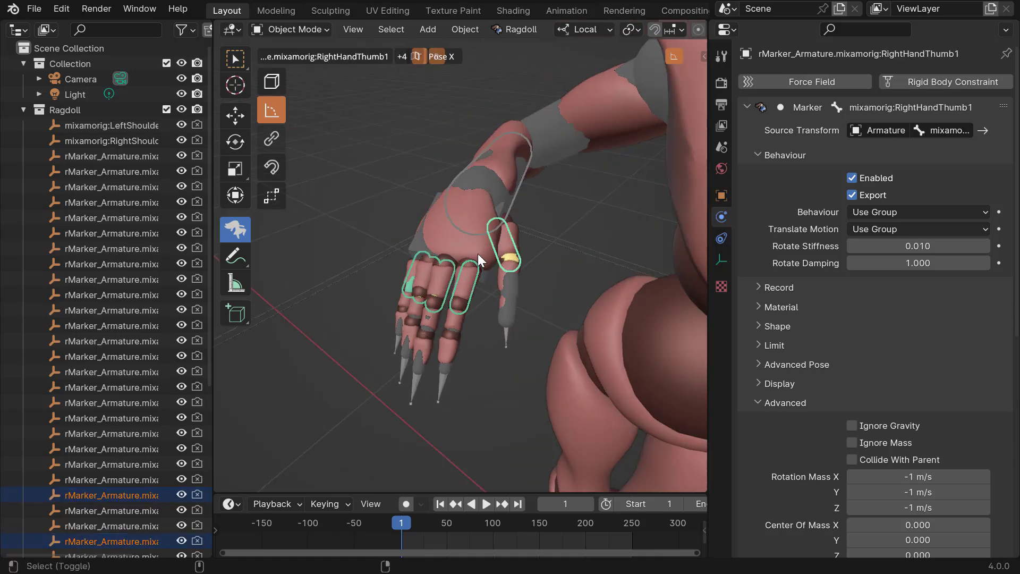
Enable 45° rotation limits on the X, Y and Z axes of the selected finger and thumb markers
left_click(272, 113)
left_click(383, 100)
left_click(402, 101)
left_click(423, 101)
left_click_drag(537, 226, 572, 224, "alt")
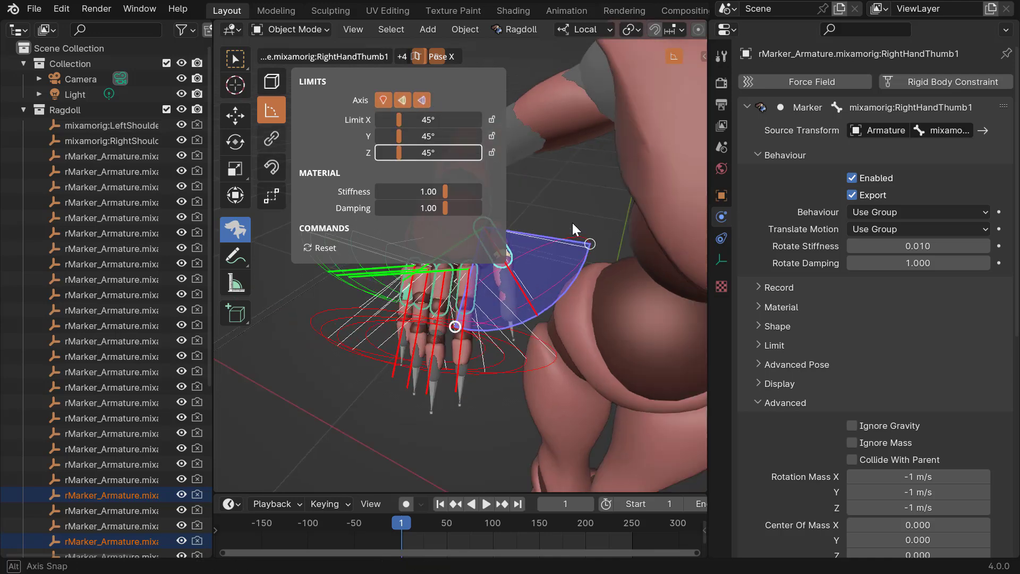
middle_click_drag(572, 222, 665, 275)
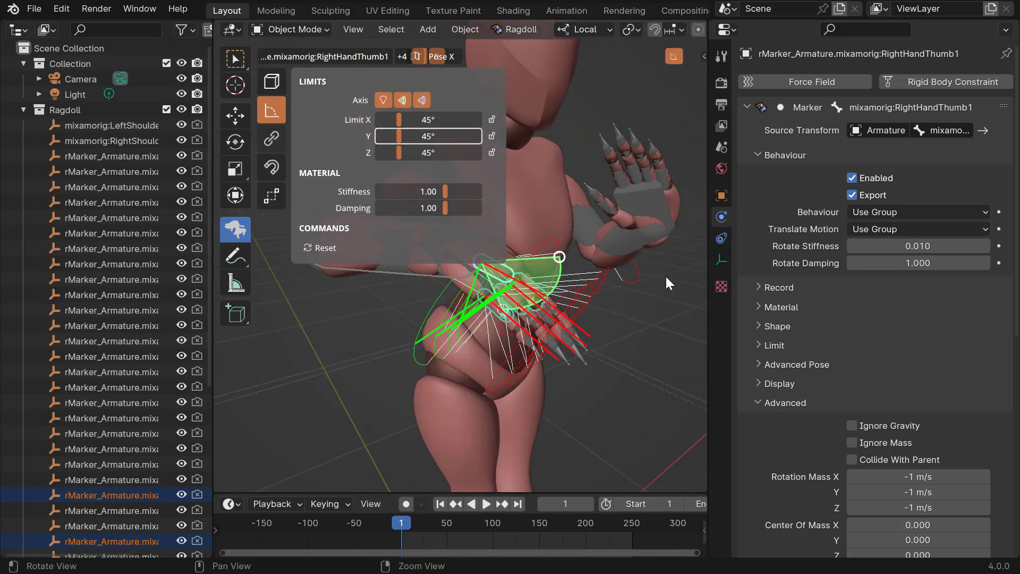
Reduce the display draw scale of the selected first-segment finger and thumb markers to 0.032
left_click_drag(649, 263, 654, 275, "alt")
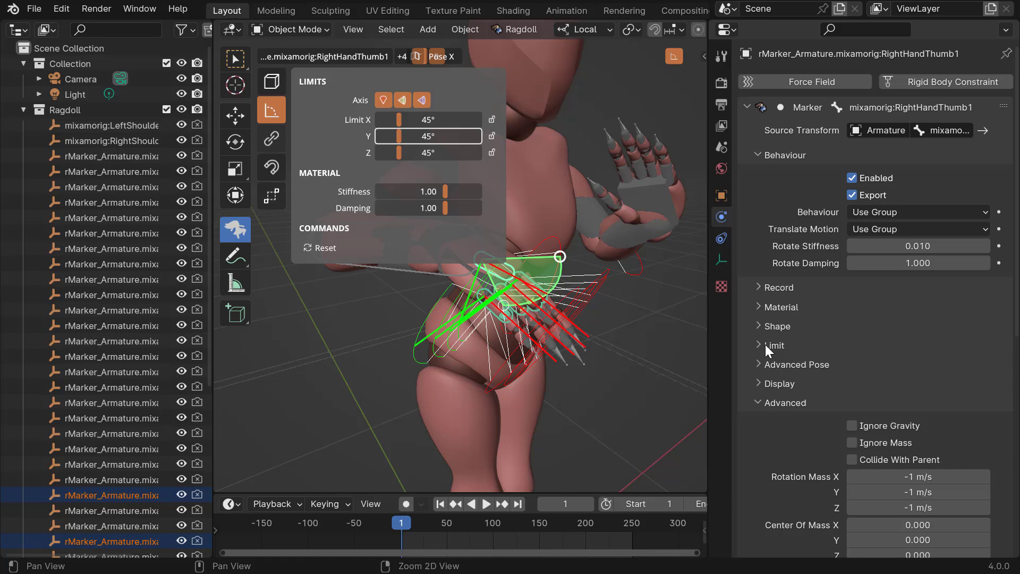
left_click(758, 383)
left_click_drag(906, 440, 858, 442)
mouse_move(478, 332)
middle_mouse_down()
mouse_move(544, 310)
mouse_move(578, 326)
mouse_move(547, 267)
mouse_move(597, 268)
mouse_move(384, 303)
mouse_move(530, 309)
mouse_move(515, 343)
middle_mouse_up()
scroll(544, 311, "up", 2)
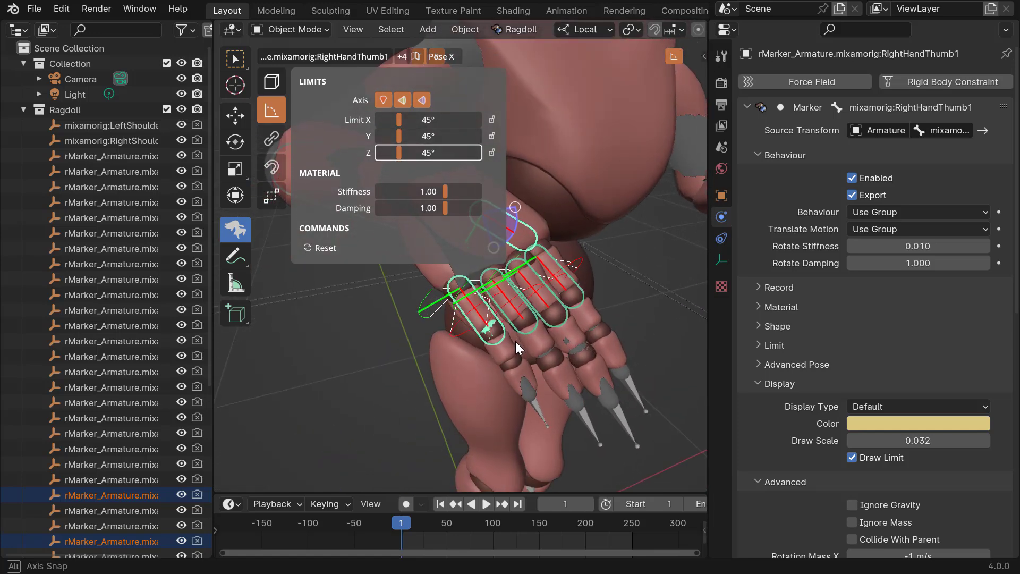
Lock the X and Z rotation of the first-segment finger and thumb markers and narrow their Y limit to 27°
left_click(491, 136)
left_click(492, 119)
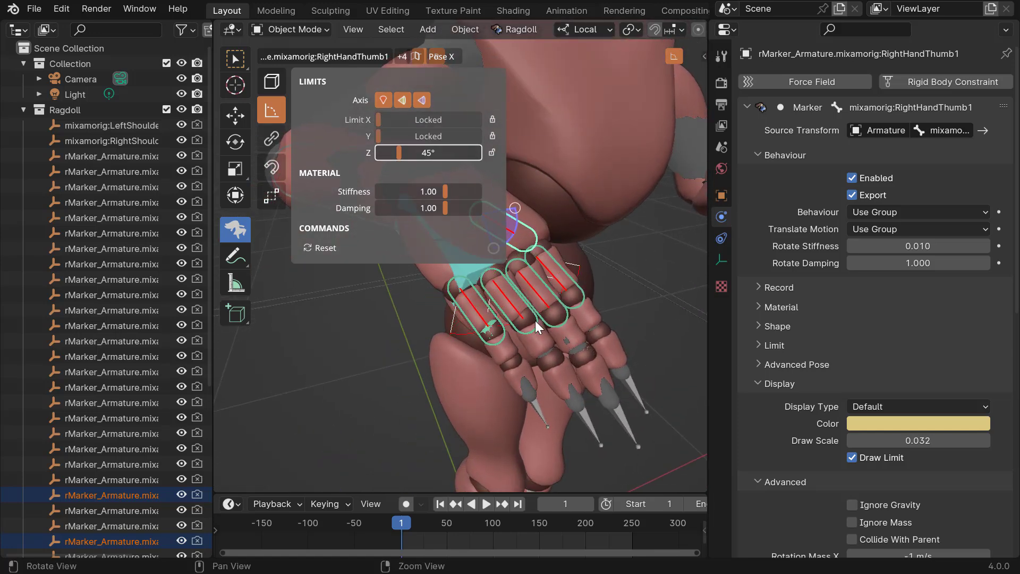
middle_click_drag(535, 320, 476, 331)
left_click(492, 136)
left_click(492, 153)
middle_click_drag(531, 213, 494, 300)
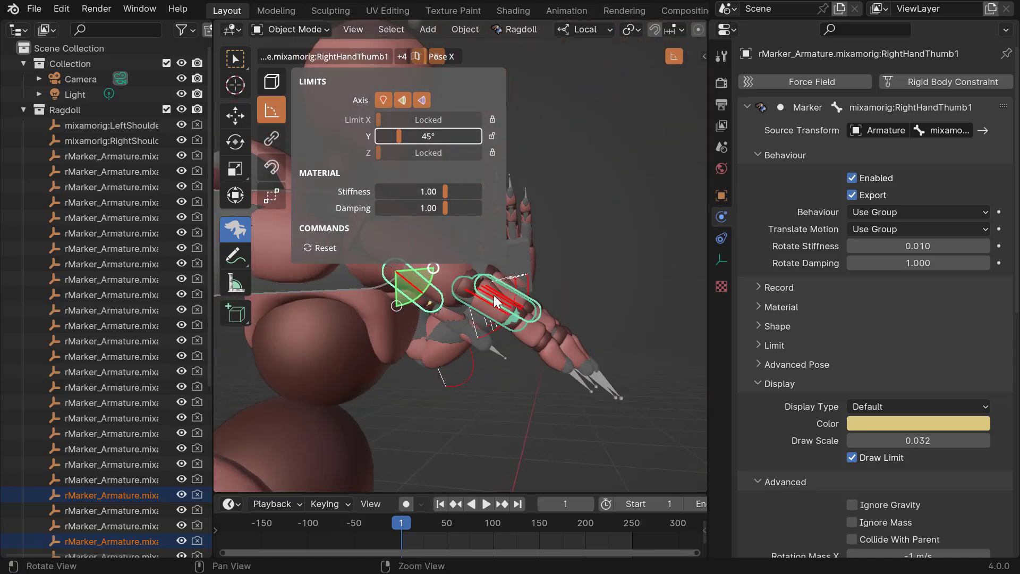
left_click_drag(432, 267, 400, 308)
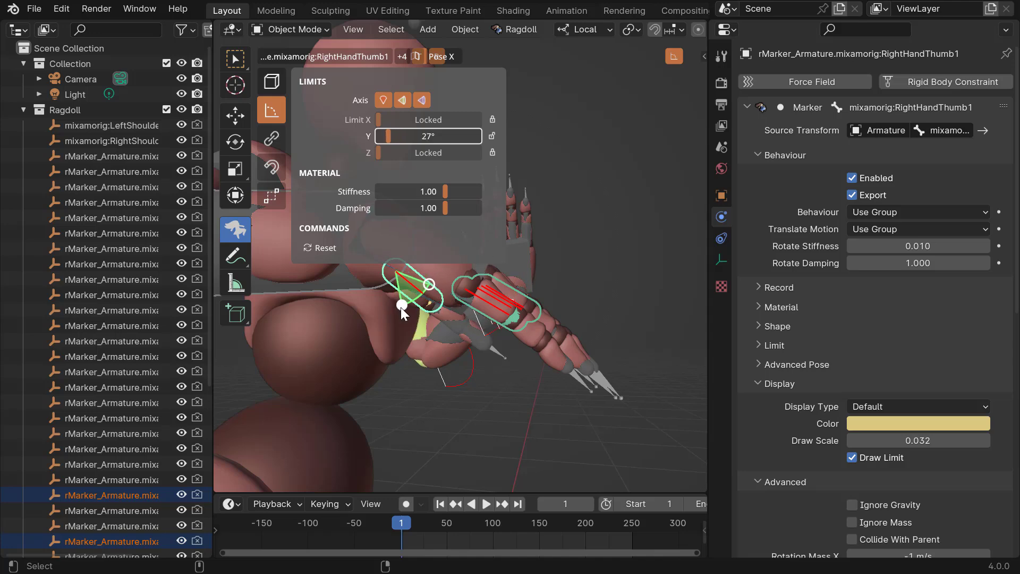
middle_click_drag(527, 330, 606, 144)
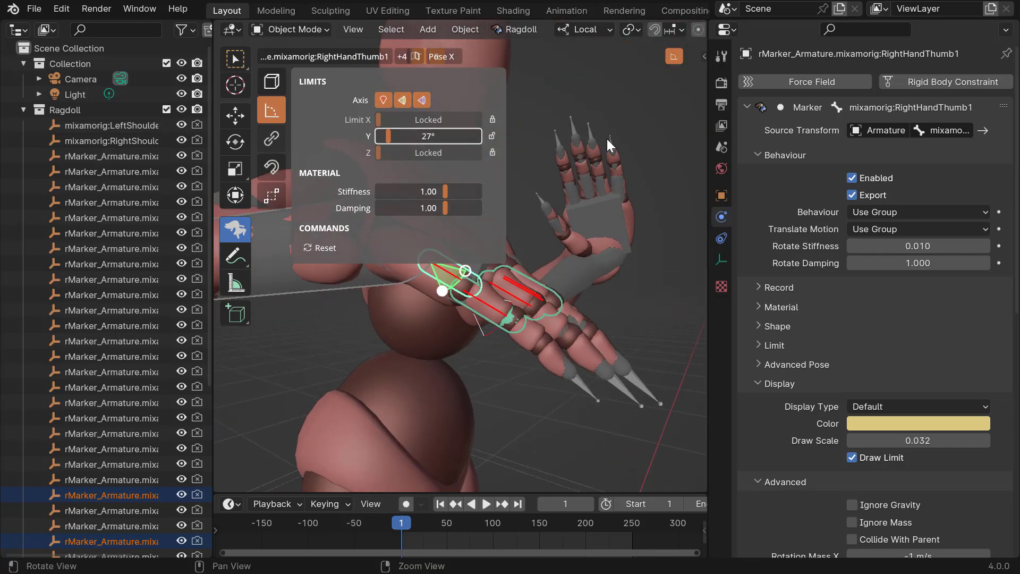
Deselect the markers, maximize the viewport and switch it to wireframe shading
left_click(624, 285)
key("ctrl+space")
left_click(945, 30)
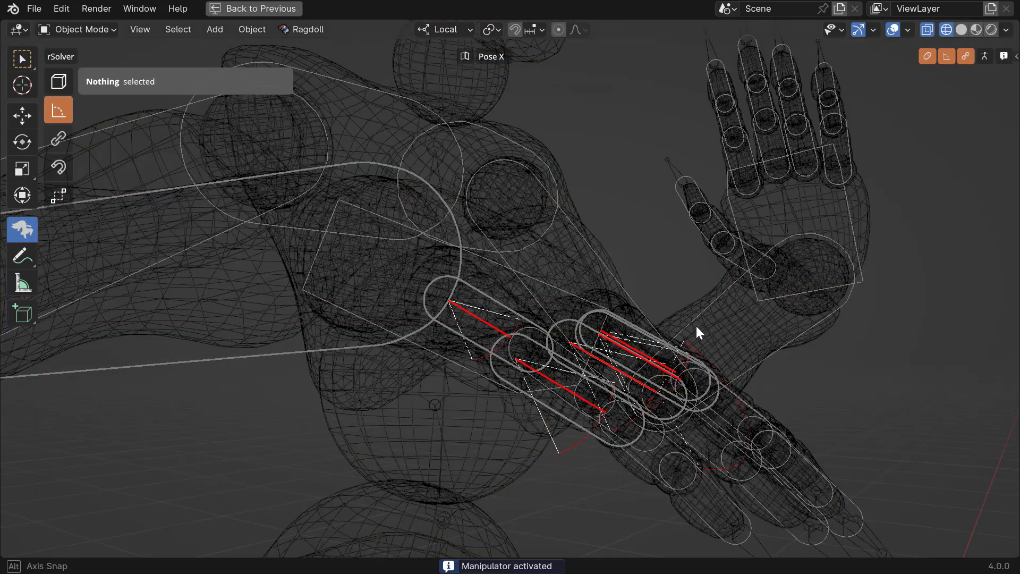
middle_click_drag(697, 326, 636, 394)
Select the second-segment markers of the right pinky, ring, middle and index fingers and the thumb
left_click(556, 396)
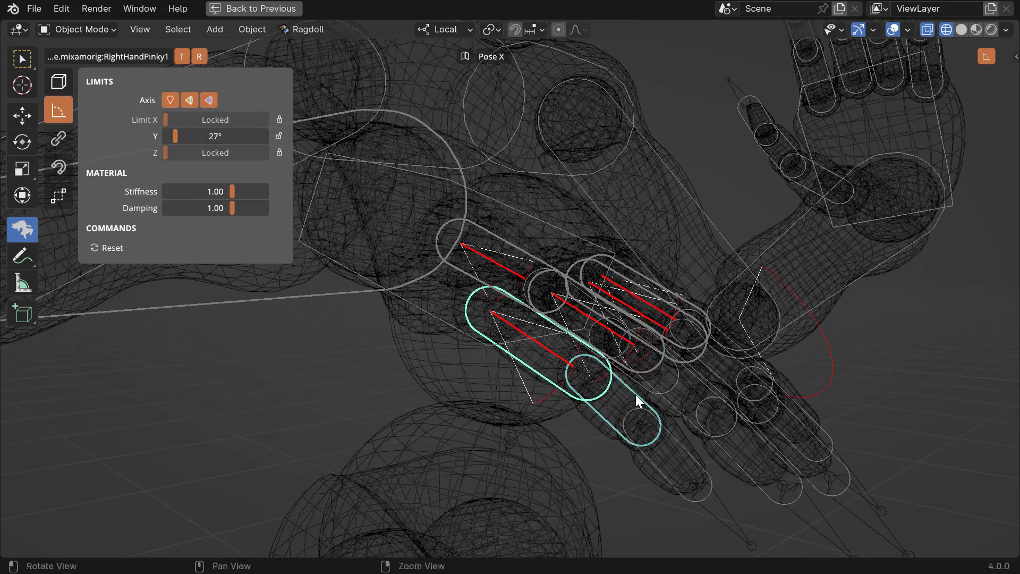
left_click(632, 399)
left_click_drag(629, 401, 725, 394, "alt")
left_click(674, 391, "shift")
left_click(710, 379, "shift")
left_click(775, 378, "shift")
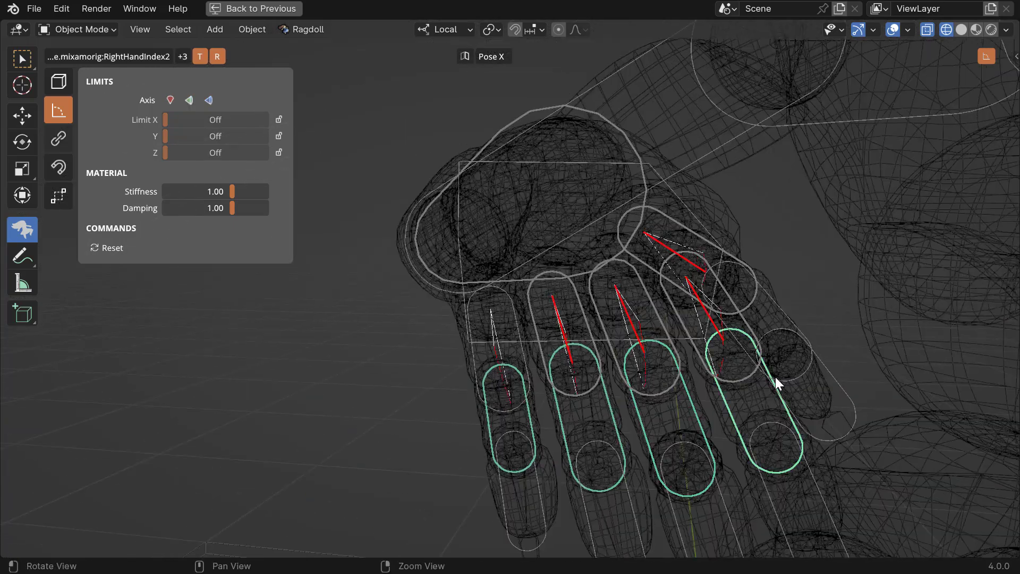
middle_click_drag(777, 384, 800, 341)
left_click(800, 341, "shift")
Enable 45° rotation limits on X, Y and Z for the second-segment markers and reduce their display draw scale
left_click(170, 99)
left_click(189, 100)
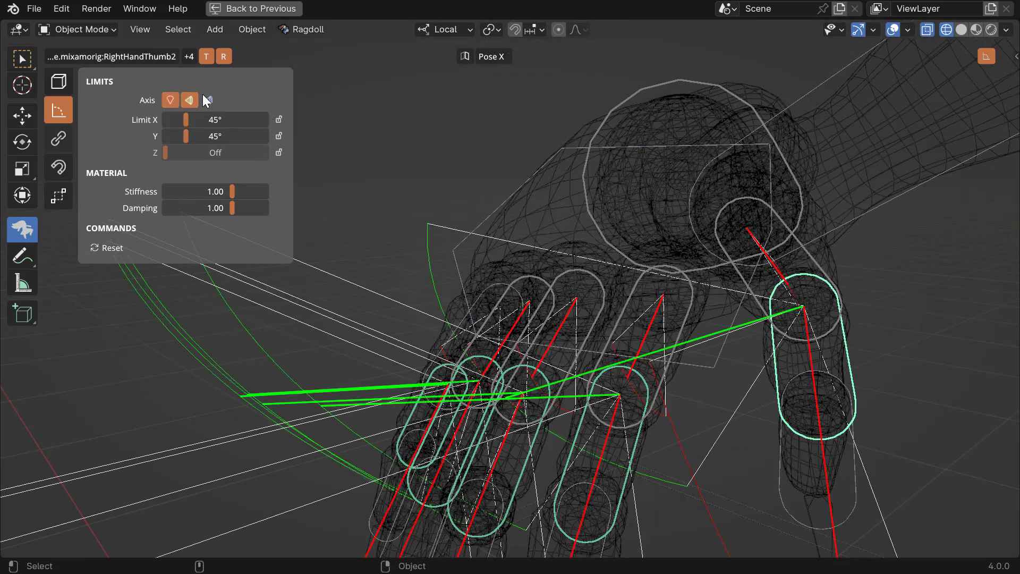
left_click(207, 100)
middle_click_drag(526, 312, 656, 293)
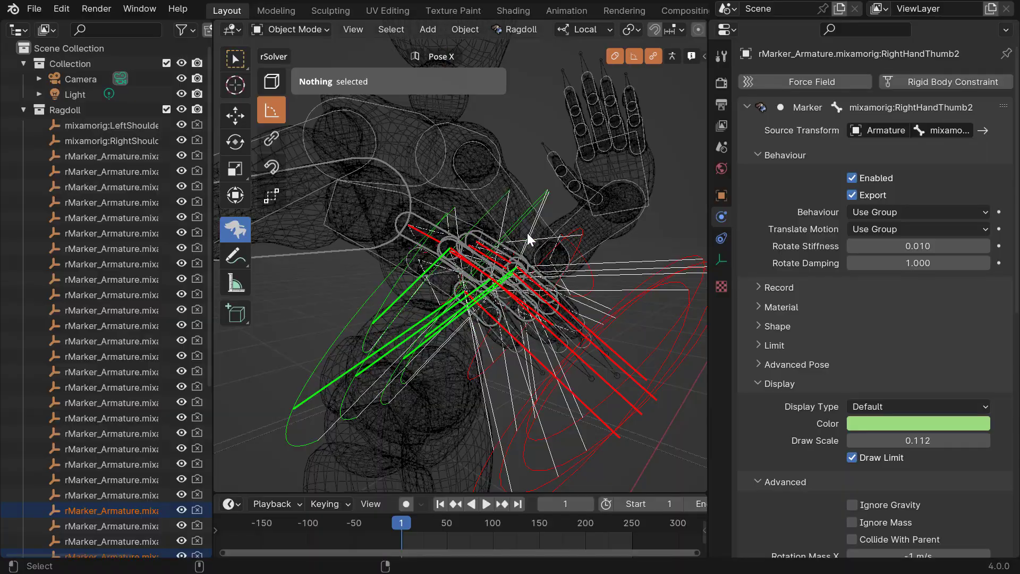
left_click_drag(918, 440, 898, 450)
middle_click_drag(483, 299, 494, 296)
Reselect the second-segment markers of all four right-hand fingers and the thumb in the maximized viewport
key("ctrl+space")
mouse_move(573, 308)
middle_mouse_down()
mouse_move(604, 311)
mouse_move(545, 309)
middle_mouse_up()
left_click(511, 315)
left_click(636, 291, "shift")
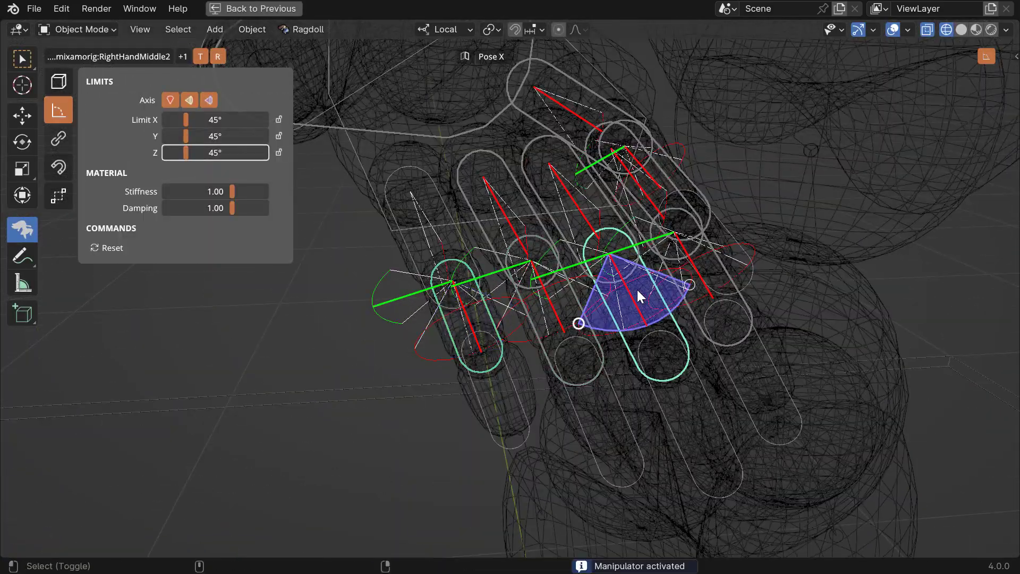
left_click(567, 301, "shift")
middle_click_drag(721, 271, 790, 216)
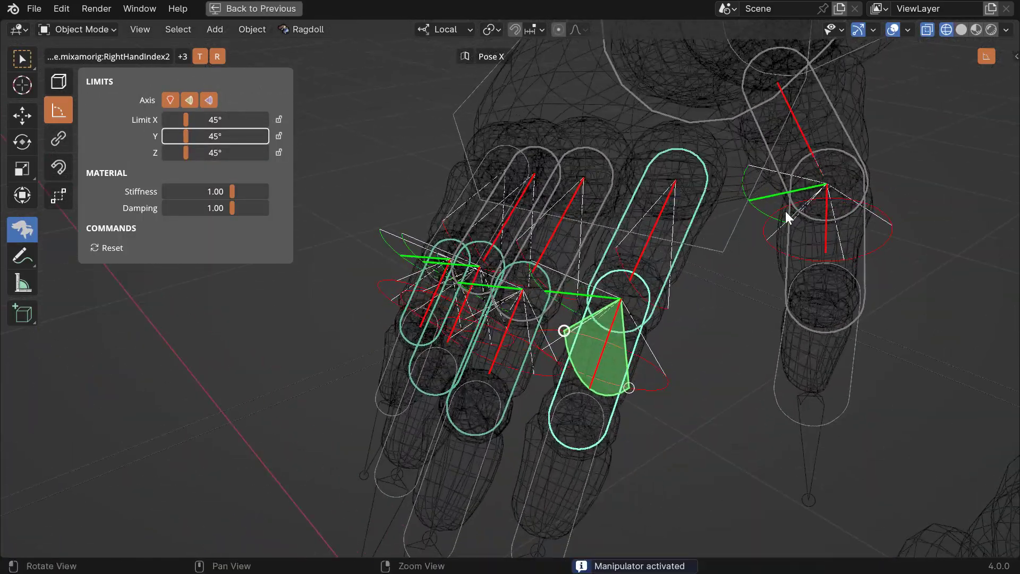
left_click(802, 229, "shift")
left_click(802, 230, "shift")
middle_click_drag(616, 274, 807, 248)
Lock the X and Z rotation of the second-segment markers and narrow their Y limit to 31°
left_click(278, 120)
left_click(279, 153)
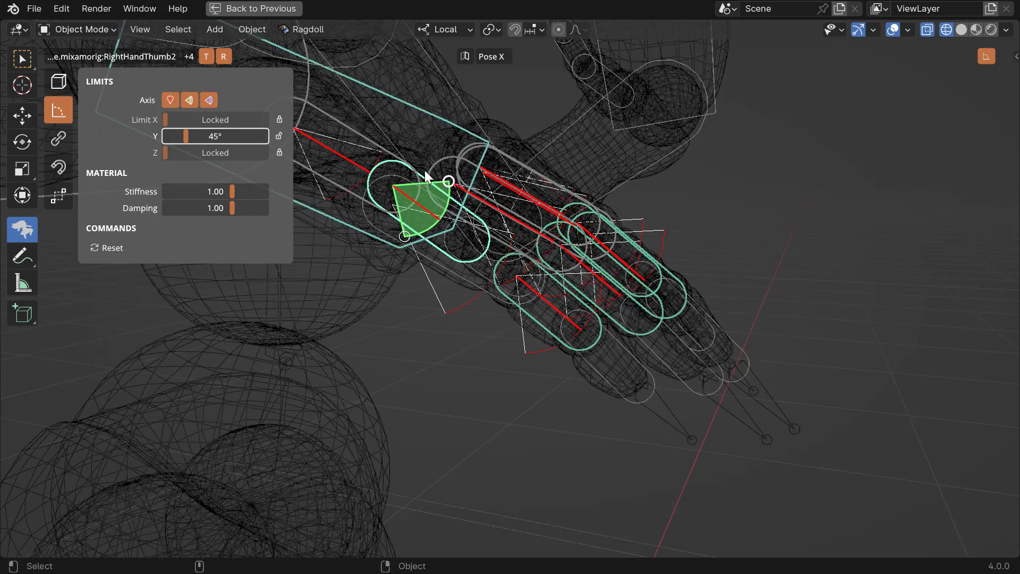
left_click_drag(447, 185, 439, 212)
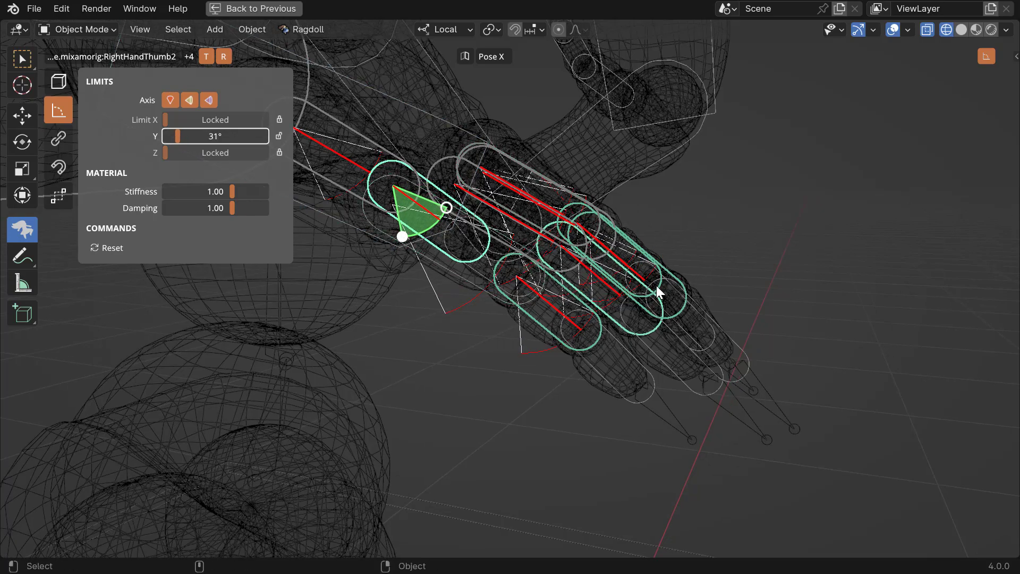
middle_click_drag(403, 233, 583, 323)
Select the right hand marker and enable 45° rotation limits on its X, Y and Z axes
left_click(750, 337)
middle_click_drag(727, 355, 696, 386)
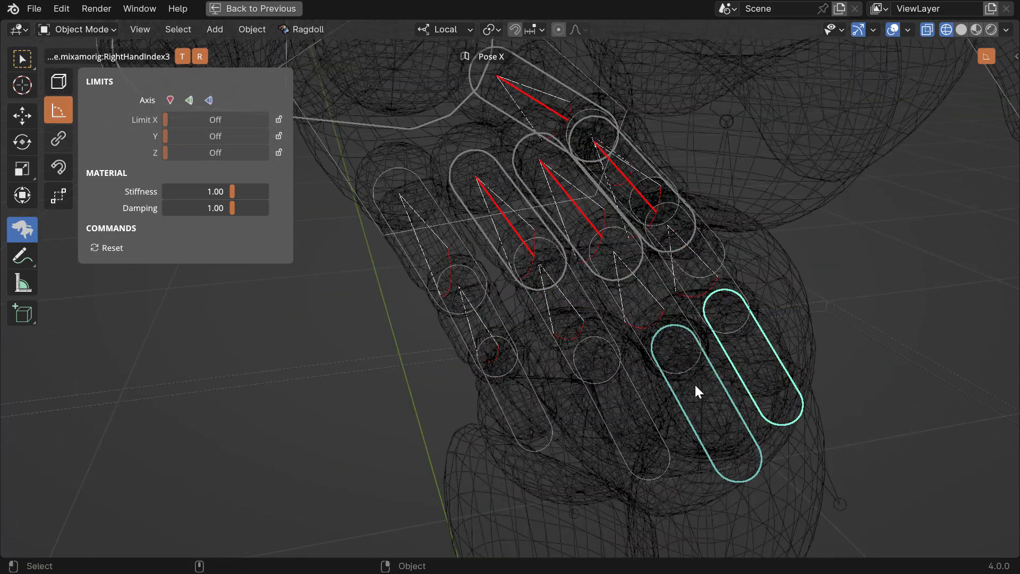
middle_click_drag(633, 298, 553, 240)
left_click_drag(552, 240, 556, 230, "alt")
middle_click_drag(555, 230, 625, 263, "alt")
left_click(171, 99)
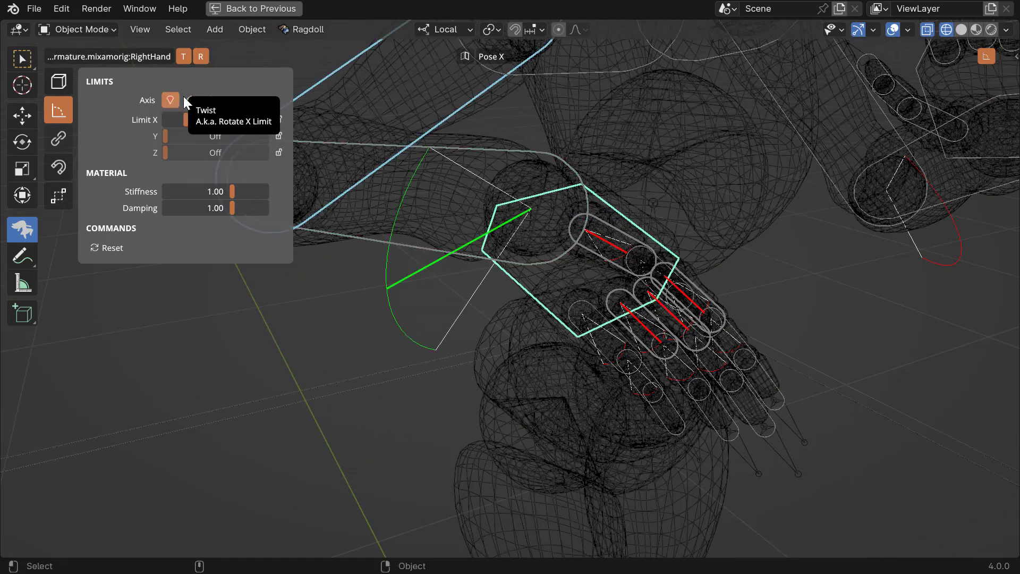
left_click(189, 100)
left_click(209, 101)
middle_click_drag(410, 183, 490, 212)
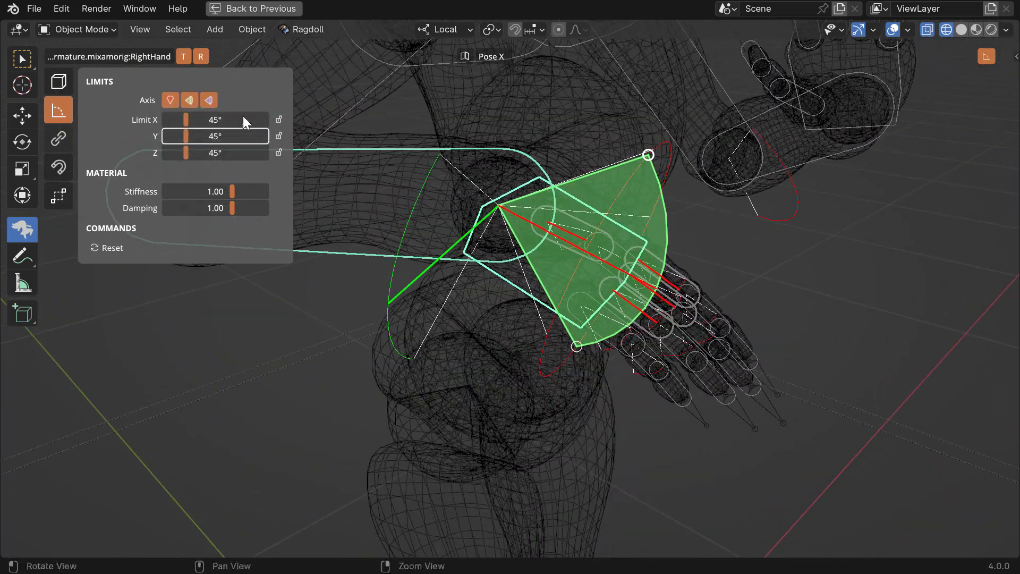
Narrow the right hand marker's rotation limits to 13° on X, 28° on Y and 17° on Z
middle_click_drag(586, 251, 616, 176)
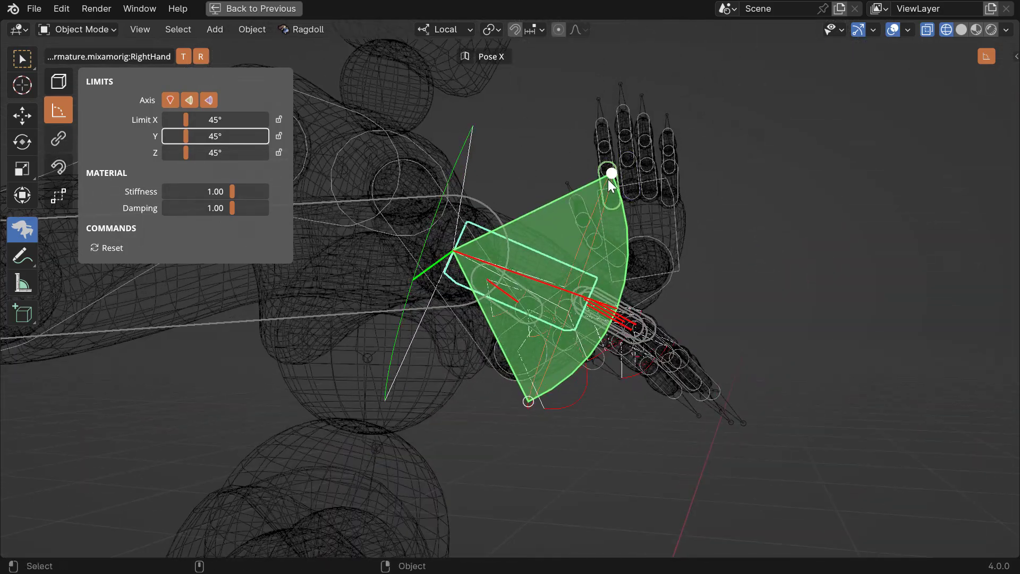
left_click_drag(611, 170, 632, 220)
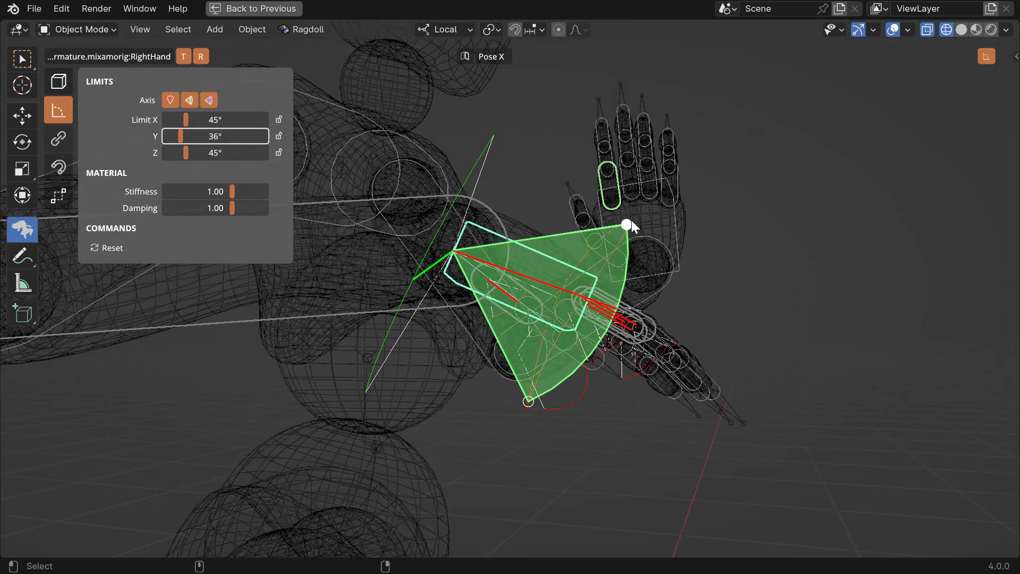
middle_click_drag(595, 307, 472, 352)
left_click_drag(473, 352, 558, 378)
middle_click_drag(557, 378, 450, 161)
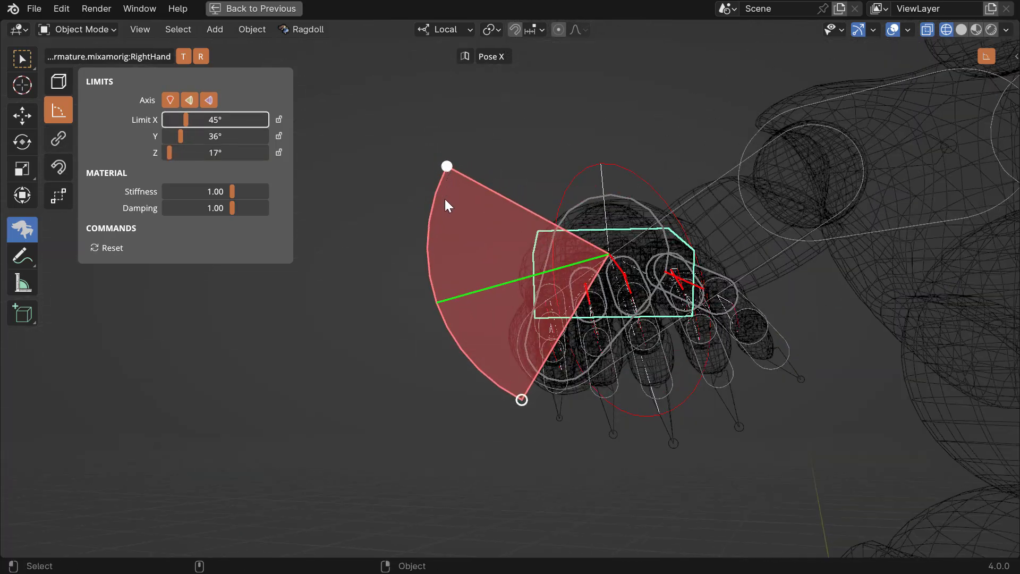
left_click_drag(445, 198, 443, 264)
middle_click_drag(534, 285, 632, 236)
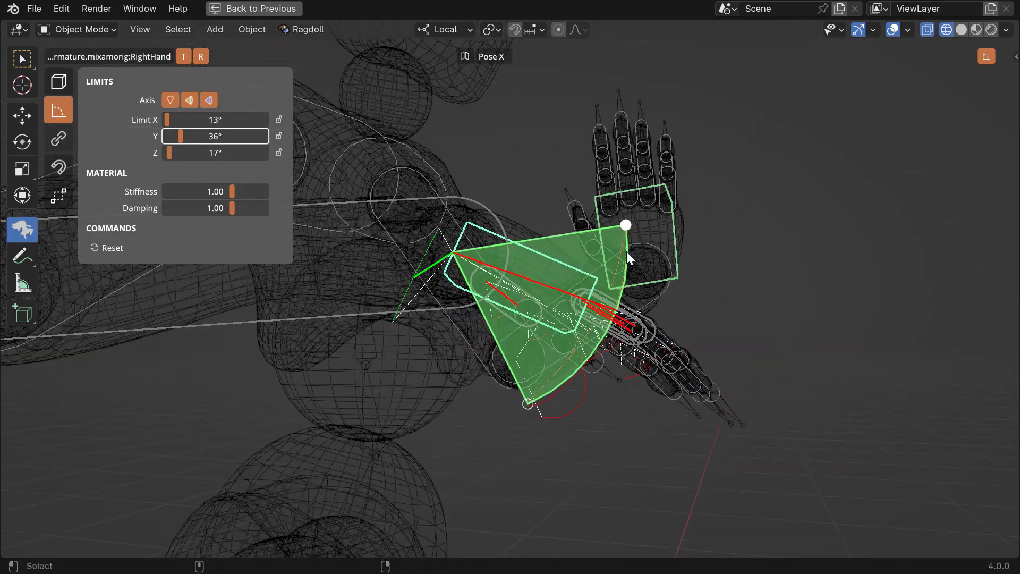
left_click_drag(626, 228, 623, 279)
middle_click_drag(623, 279, 523, 282)
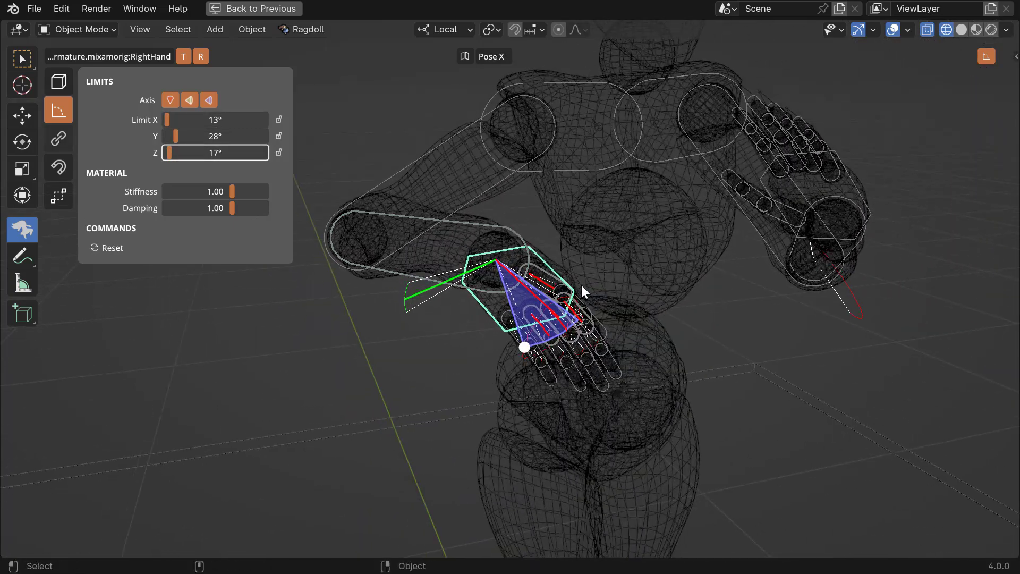
Deselect the right hand marker, leave the Ragdoll manipulator and return the maximized viewport to solid shading
key("ctrl+space")
left_click_drag(481, 285, 491, 266, "alt")
left_click(487, 252)
right_click_drag(494, 251, 587, 243, "alt")
left_click_drag(588, 242, 619, 290, "alt")
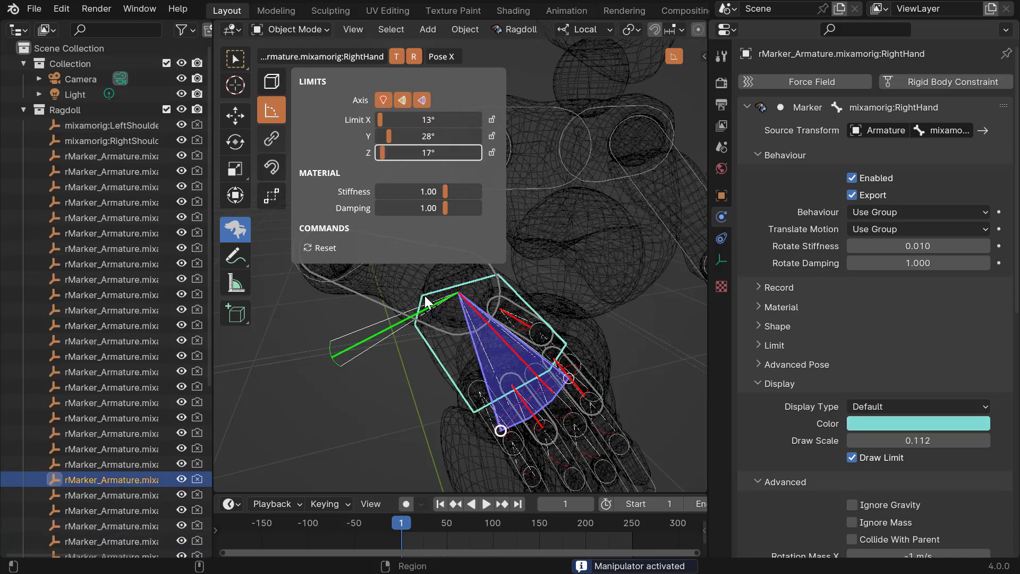
left_click(495, 343)
left_click(497, 345)
key("ctrl+space")
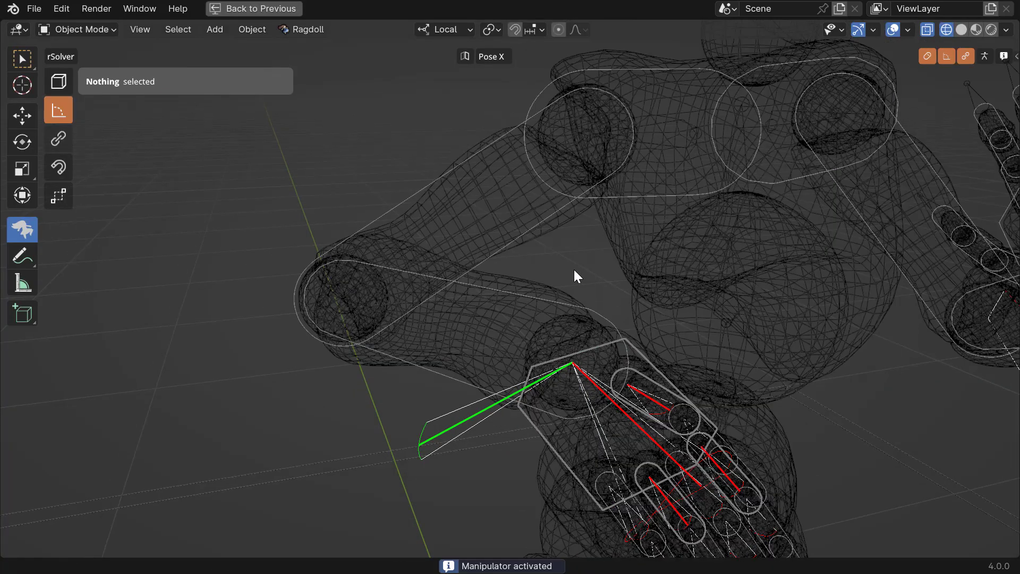
right_click_drag(550, 271, 575, 275, "alt")
left_click_drag(635, 294, 628, 282, "alt")
right_click_drag(628, 282, 615, 298, "alt")
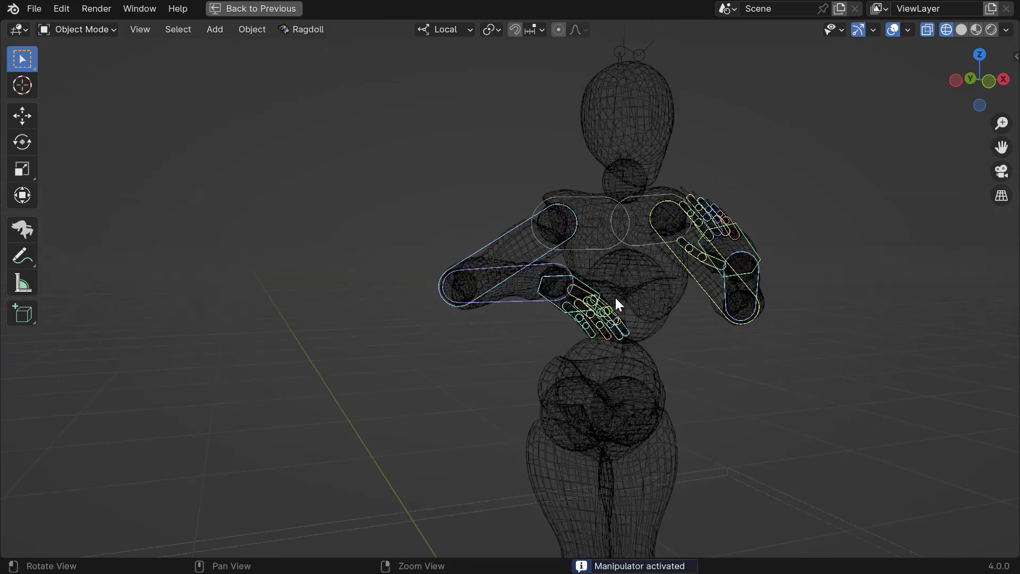
middle_click_drag(615, 297, 565, 274, "alt")
left_click(958, 31)
Play the simulation from several angles to examine how the limited right hand and fingers move, and stop playback
key("space")
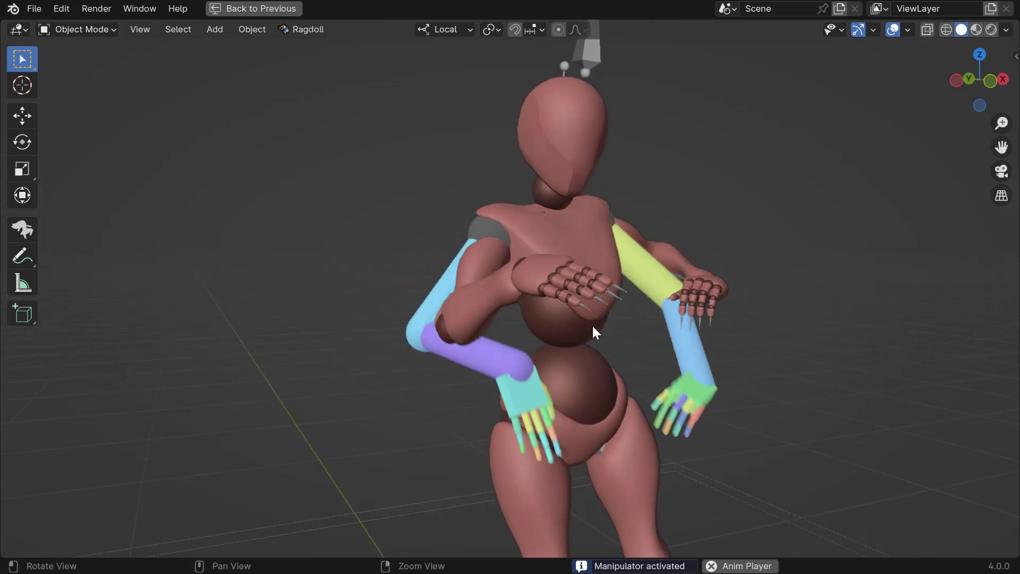
left_click_drag(559, 318, 501, 337, "alt")
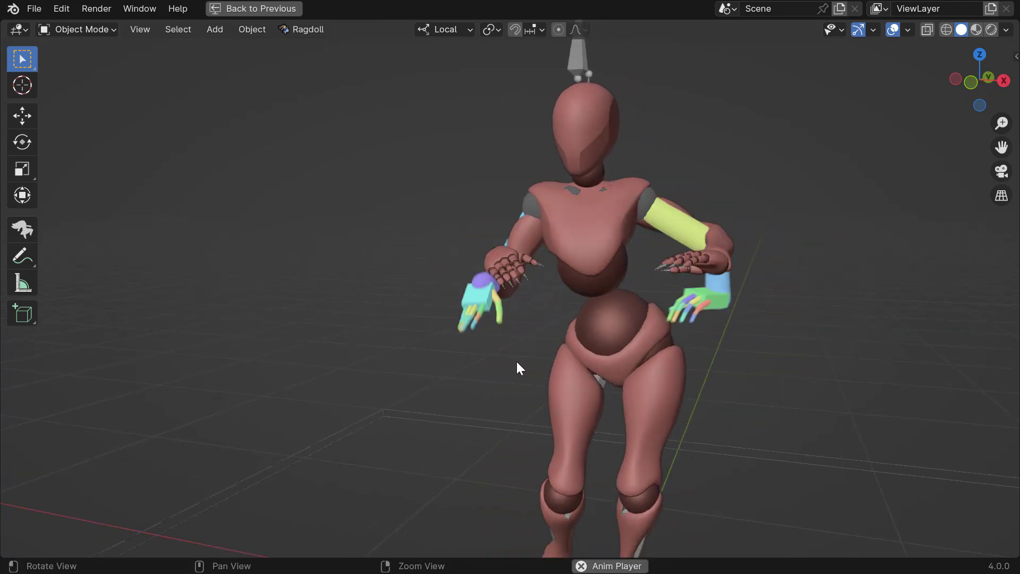
middle_click_drag(516, 361, 669, 362)
left_click_drag(668, 361, 429, 300, "alt")
key("space")
left_click_drag(564, 332, 48, 218)
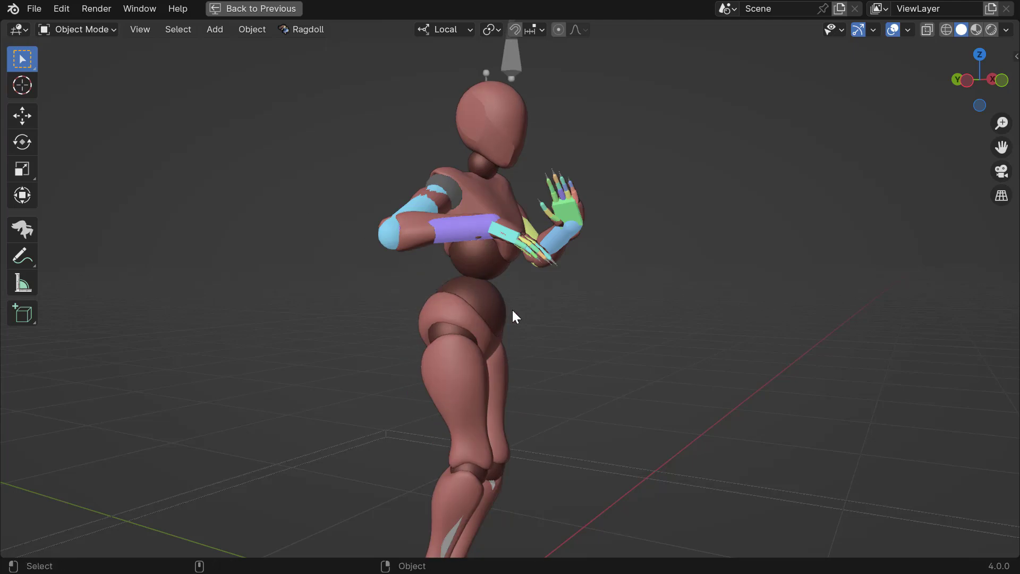
right_click_drag(521, 323, 587, 309, "alt")
key("space")
left_click_drag(587, 309, 611, 317, "alt")
key("space")
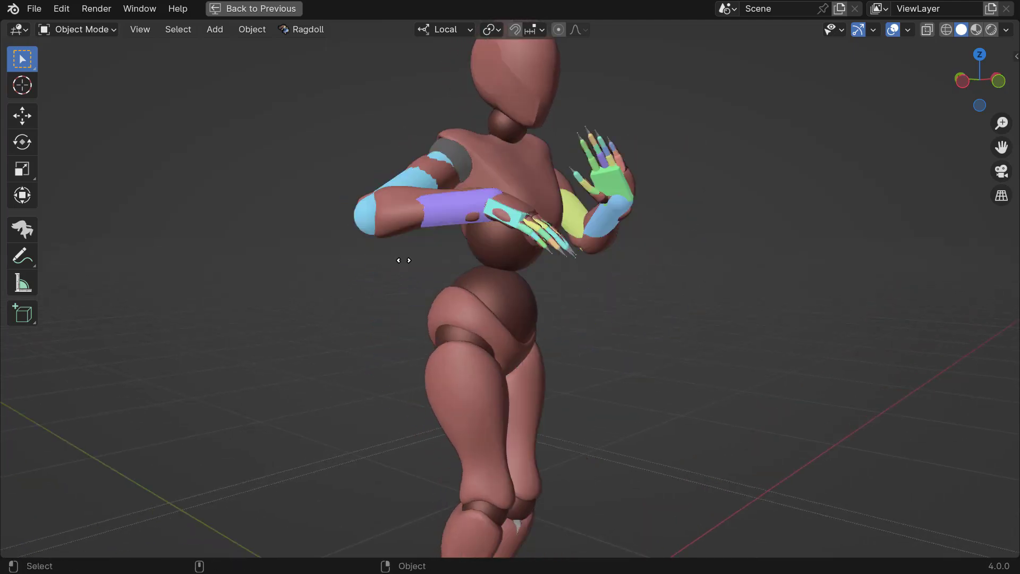
Reactivate the Ragdoll manipulator, select the right hand marker and widen its Y rotation limit to 37°
left_click_drag(494, 212, 452, 212, "alt")
left_click(22, 229)
left_click(488, 221)
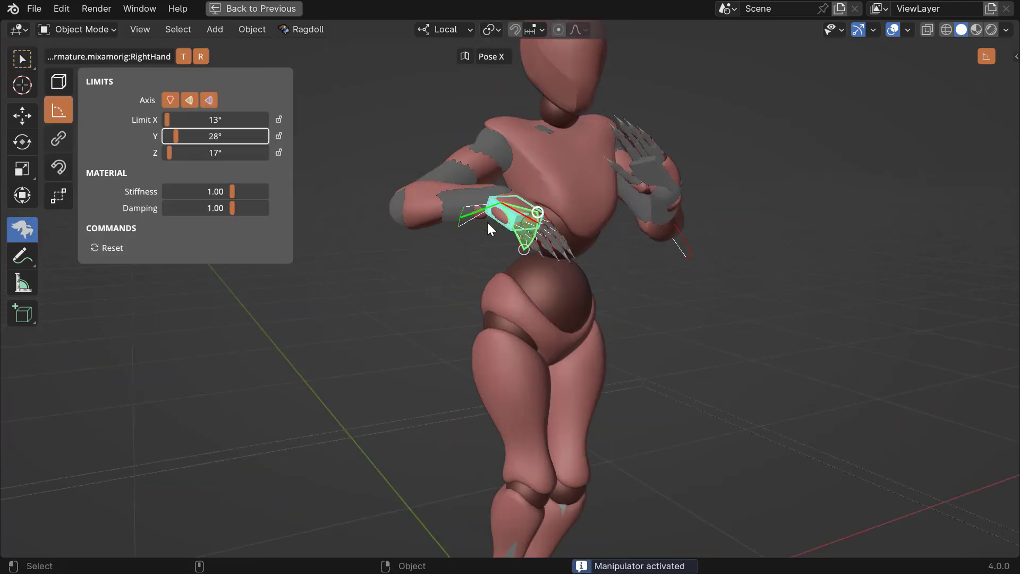
right_click_drag(488, 223, 534, 265, "alt")
left_click_drag(534, 266, 651, 270, "alt")
left_click_drag(565, 213, 556, 157)
left_click_drag(517, 276, 534, 267)
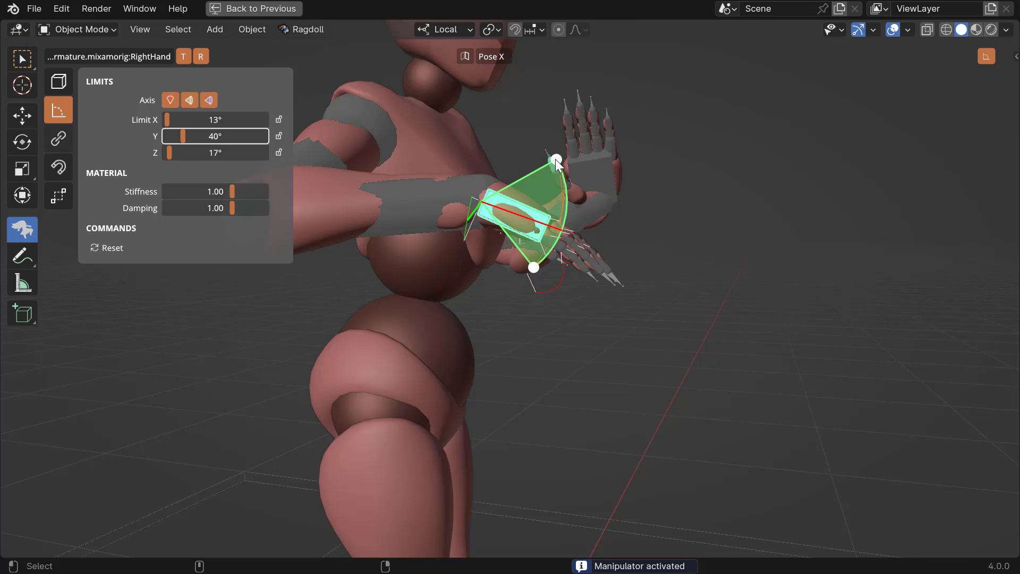
middle_click_drag(542, 237, 511, 210)
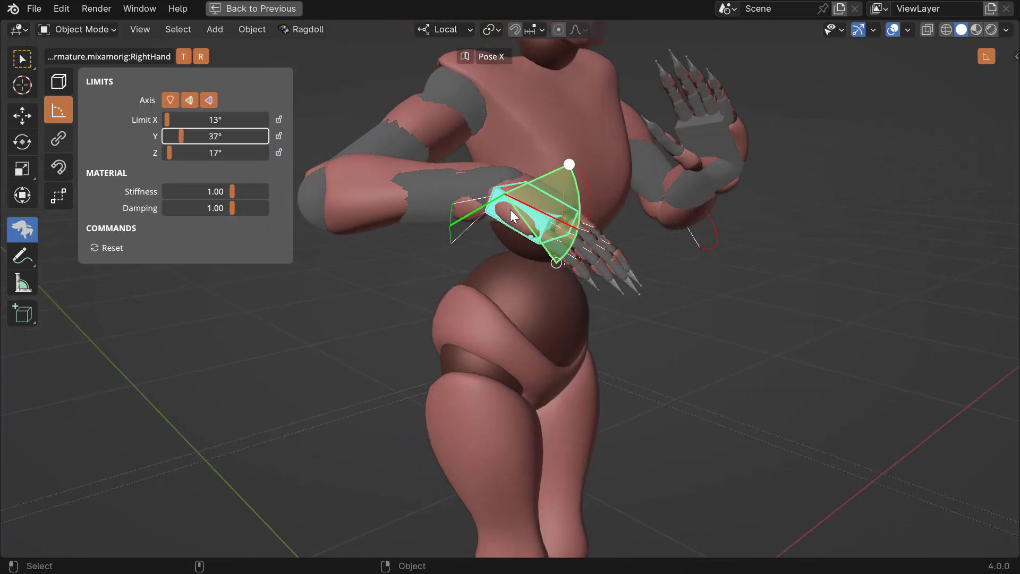
Set the right hand marker's rotate stiffness to 0.005, leave the manipulator and play the simulation
key("ctrl+space")
scroll(482, 240, "up", 3)
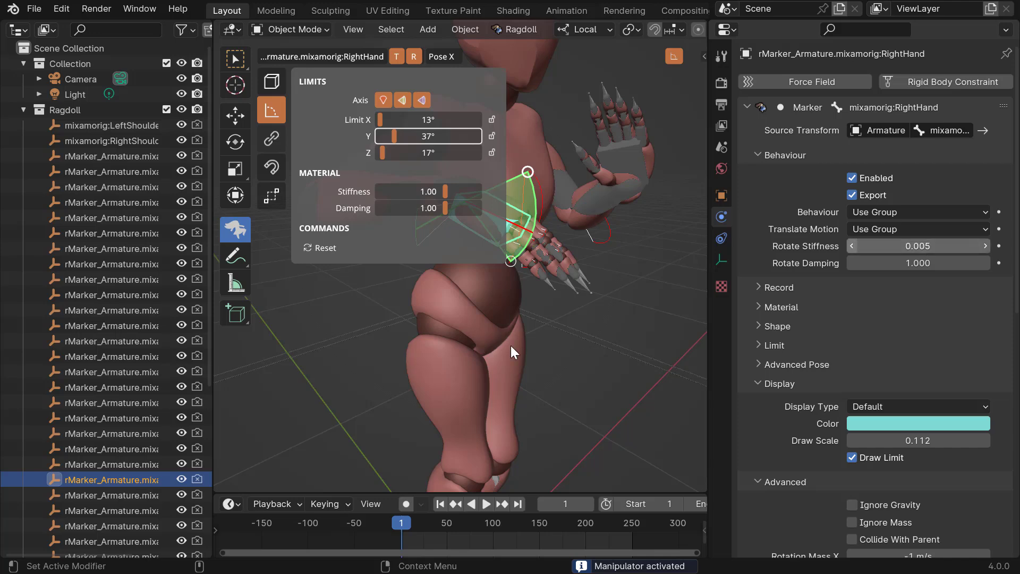
key("q")
left_click_drag(540, 295, 568, 367, "alt")
key("space")
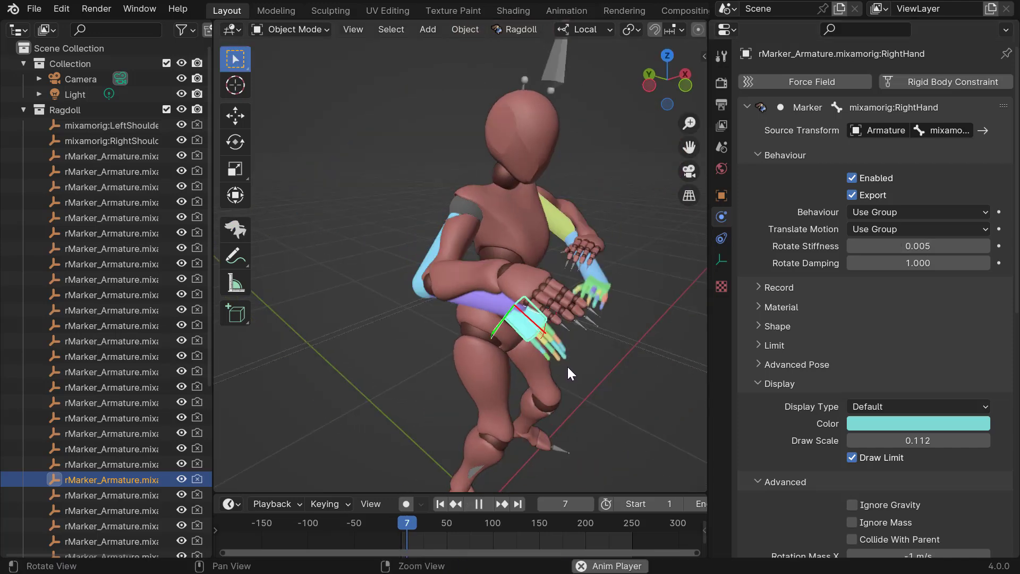
Examine the playing simulation from the front, side and back in a maximized viewport, then stop playback
key("ctrl+space")
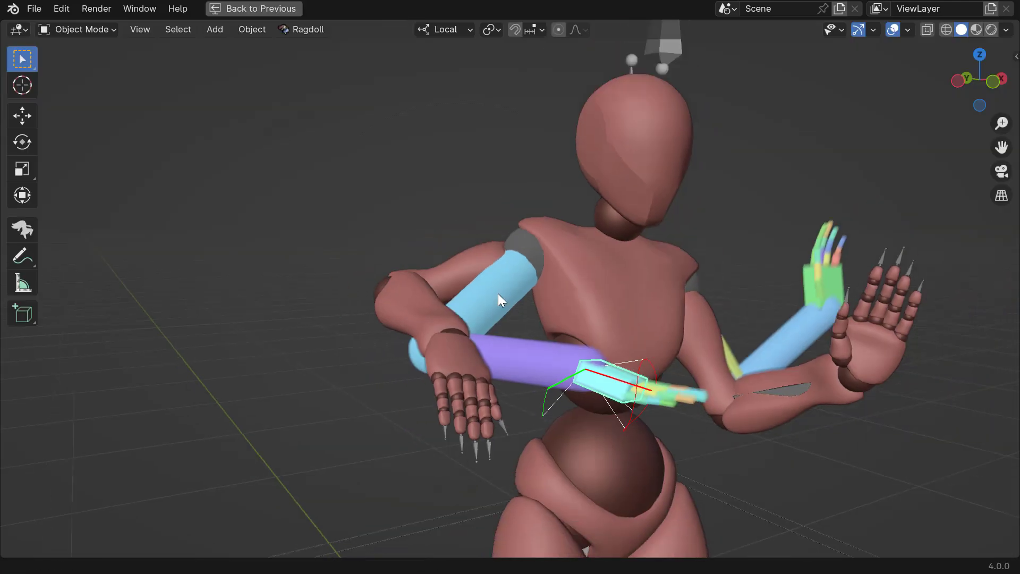
right_click_drag(530, 353, 378, 260, "alt")
left_click_drag(378, 261, 391, 293, "alt")
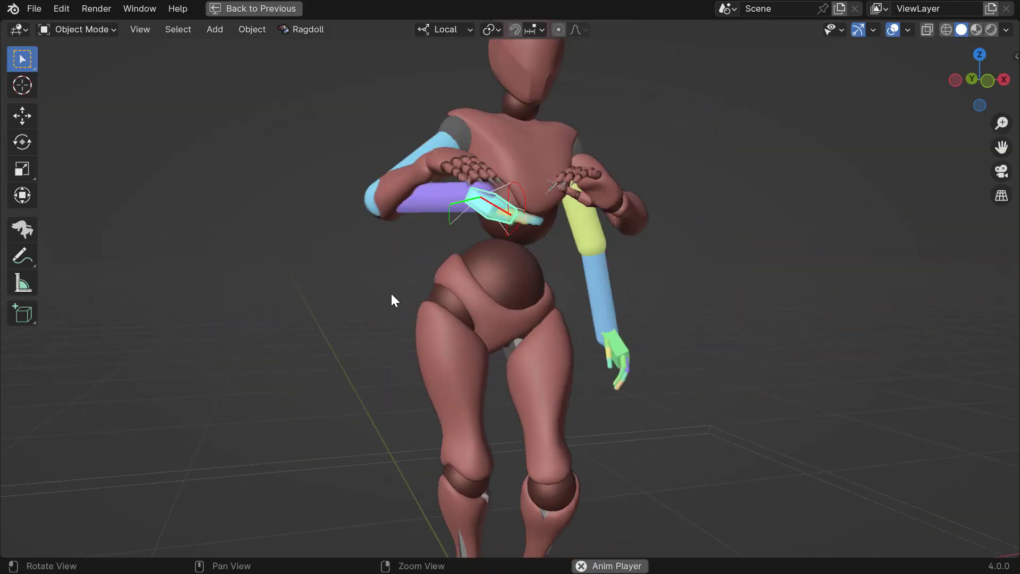
middle_click_drag(391, 295, 427, 326)
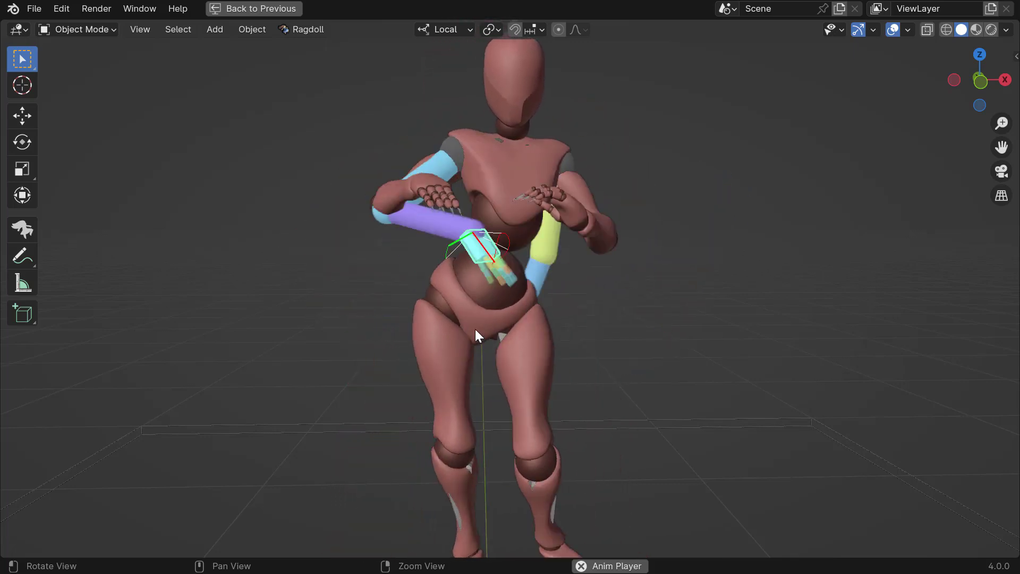
middle_click_drag(475, 329, 537, 349)
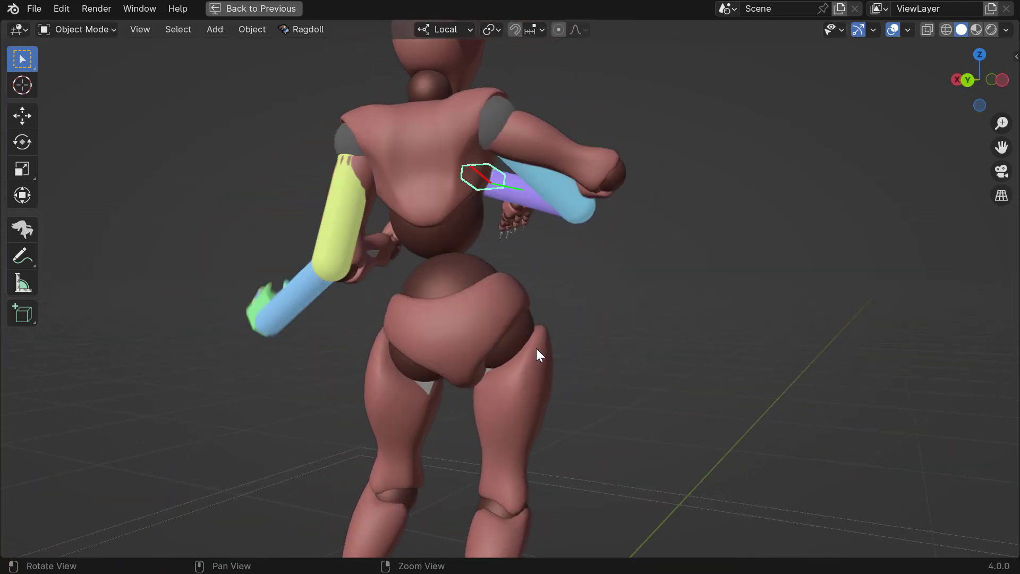
left_click_drag(537, 348, 413, 358)
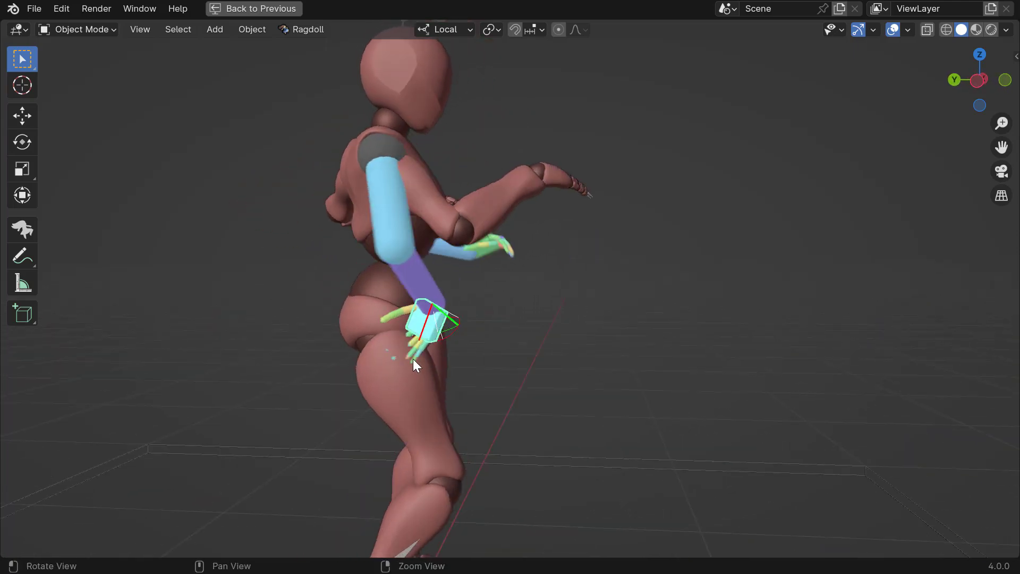
middle_click_drag(413, 358, 494, 369)
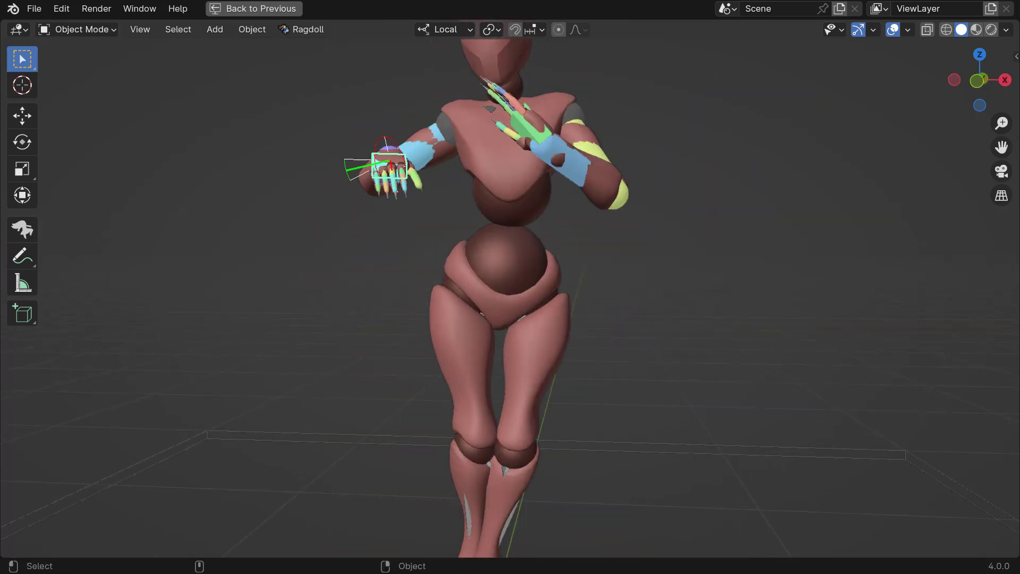
Select the armature, enter Pose Mode and show the viewport in wireframe
middle_click_drag(441, 181, 414, 259, "alt")
middle_click_drag(457, 138, 432, 233, "alt")
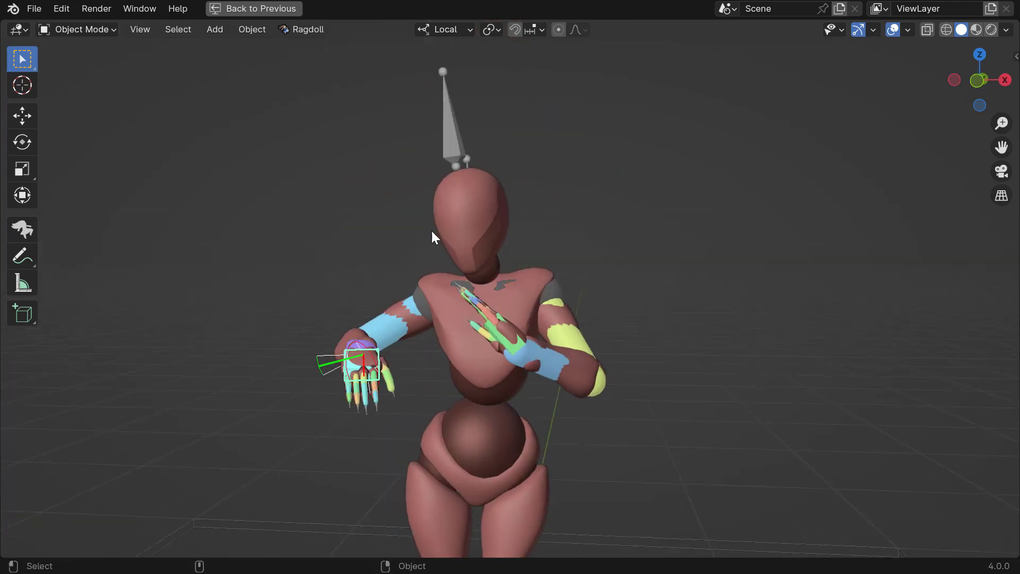
left_click(447, 143)
scroll(485, 214, "down", 2, "shift")
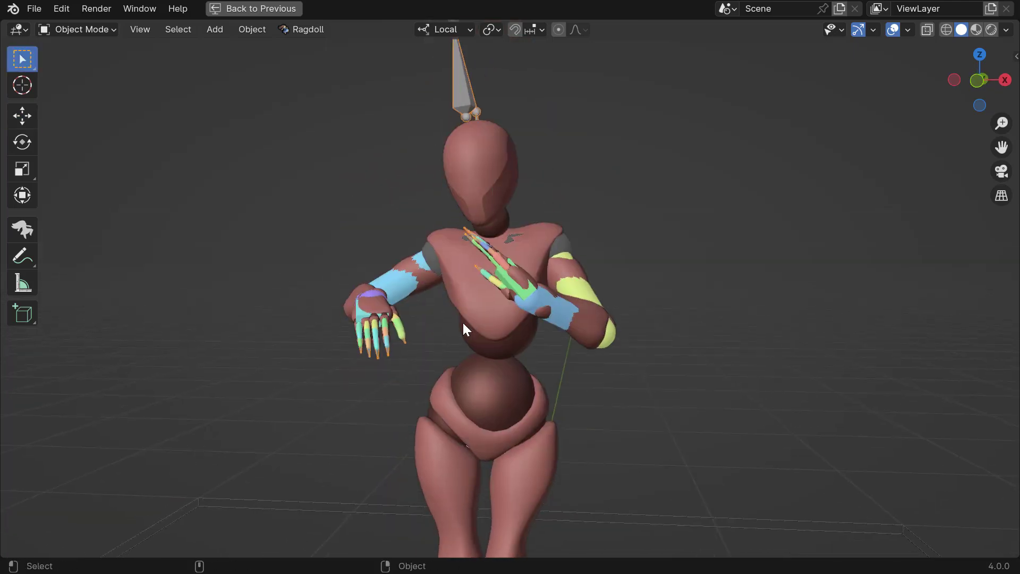
key("ctrl+Tab")
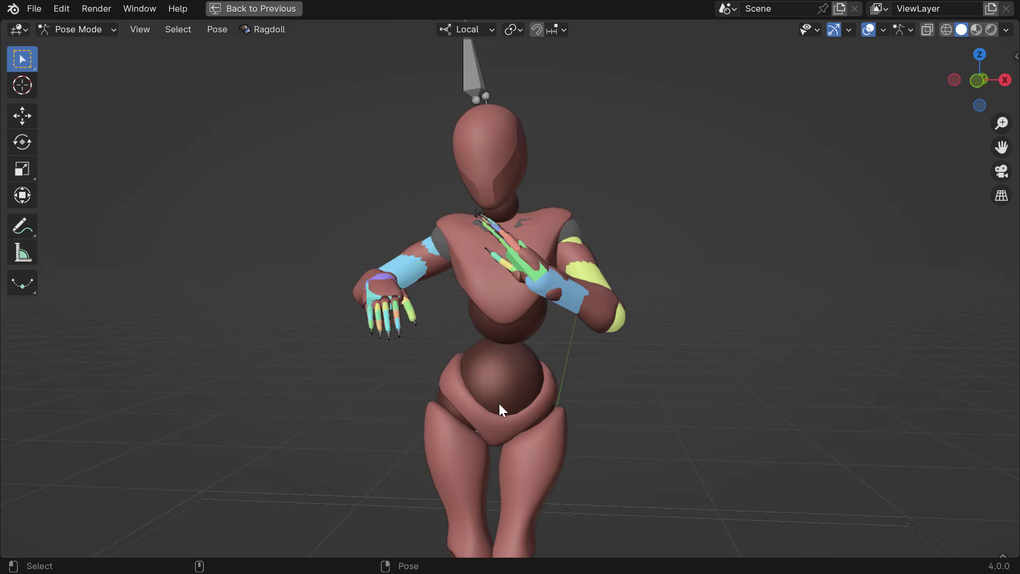
middle_click_drag(498, 403, 494, 346, "alt")
right_click_drag(455, 307, 455, 167, "alt")
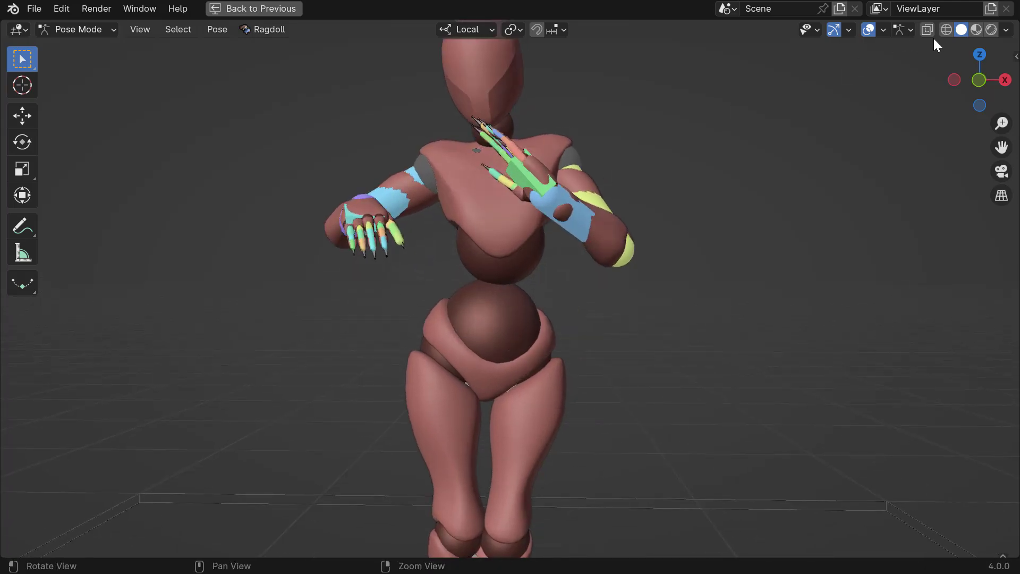
left_click(946, 30)
Assign and connect Ragdoll markers to the right and left upper leg bones
left_click(263, 29)
left_click(273, 63)
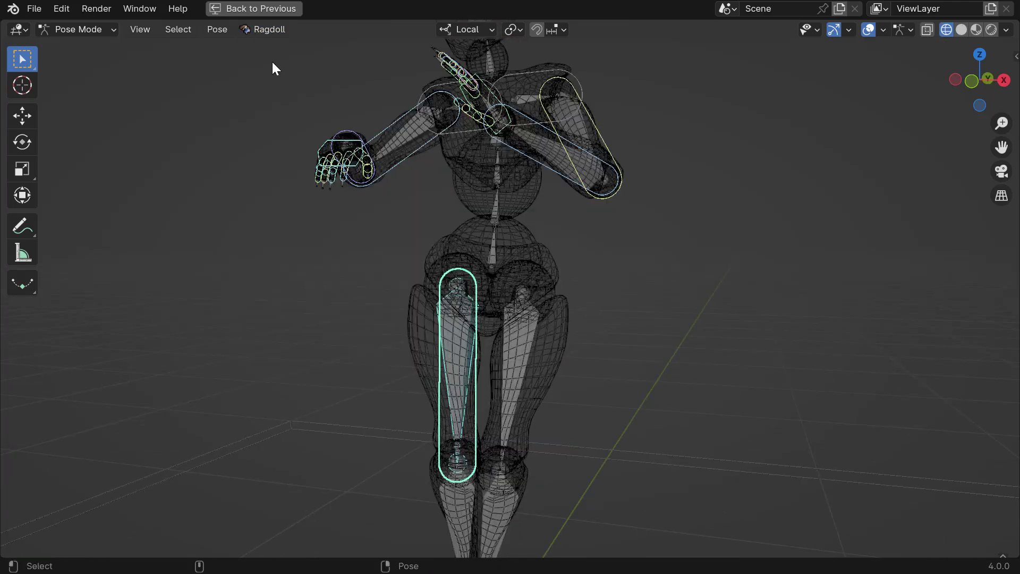
left_click(261, 31)
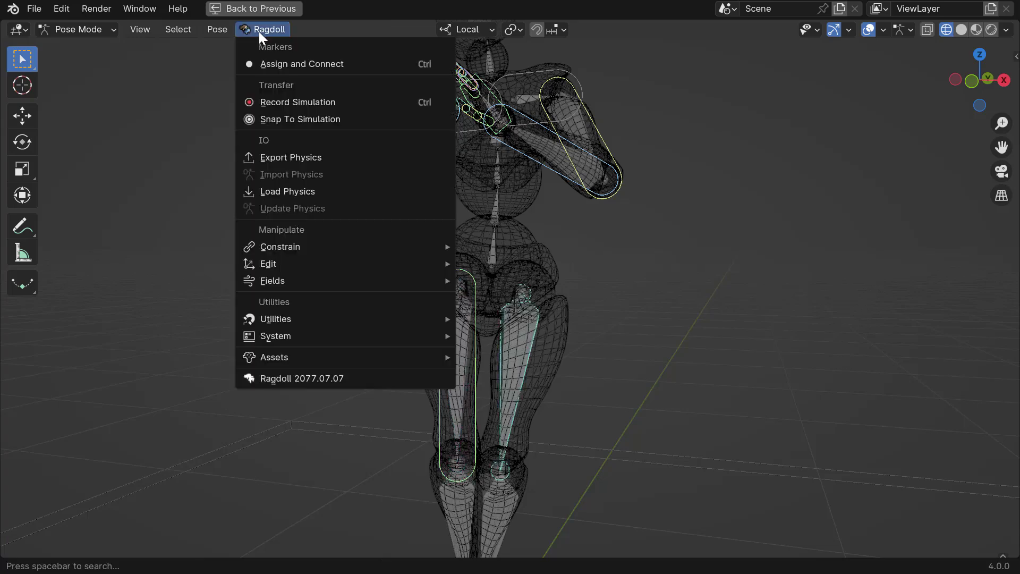
left_click(271, 64)
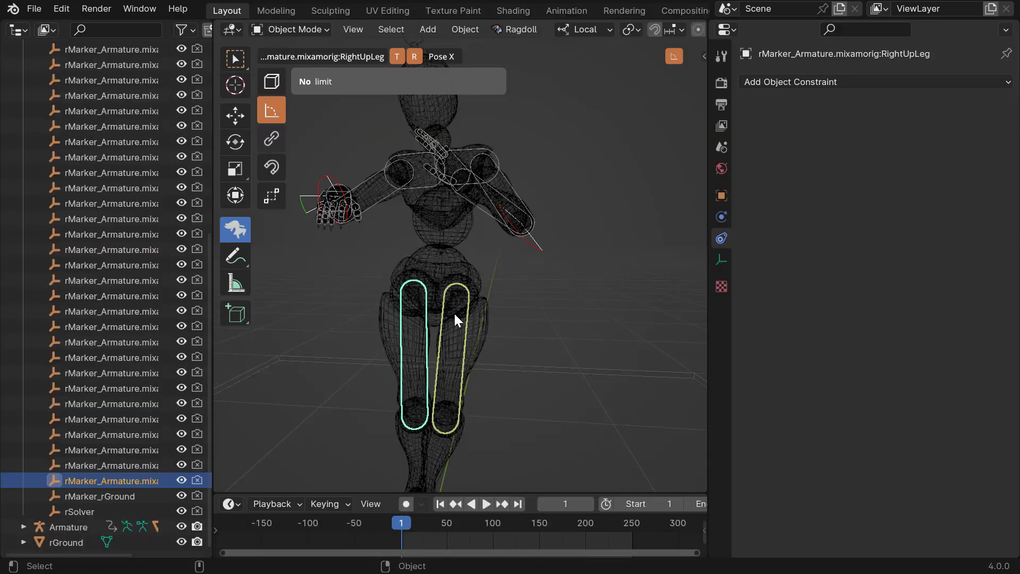
Set the Ragdoll manipulator to shape editing and widen the capsules of the right and left upper leg markers
left_click(454, 311, "shift")
middle_click_drag(454, 311, 503, 334)
left_click(518, 329)
left_click(272, 81)
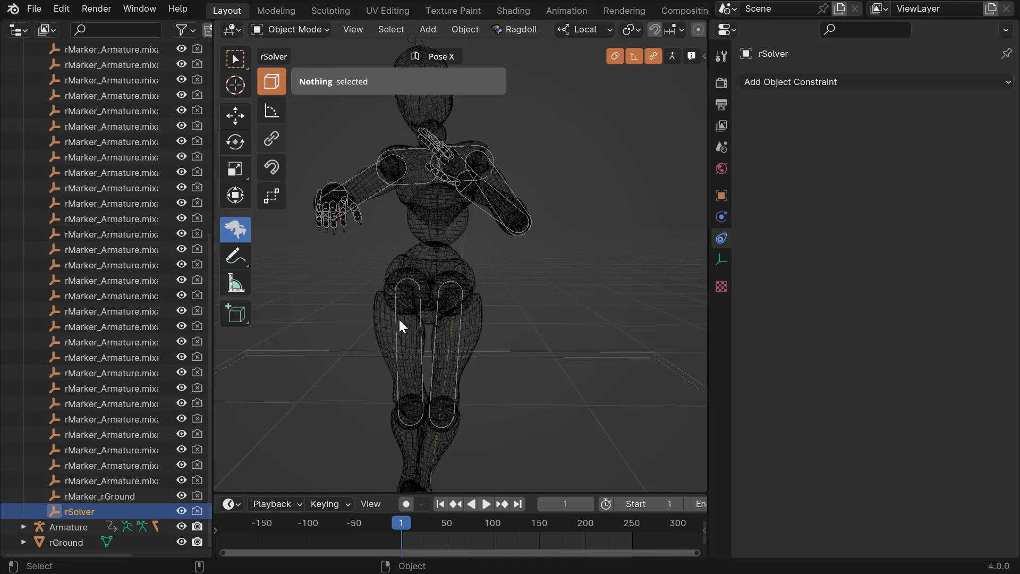
left_click(398, 318)
left_click(452, 324, "shift")
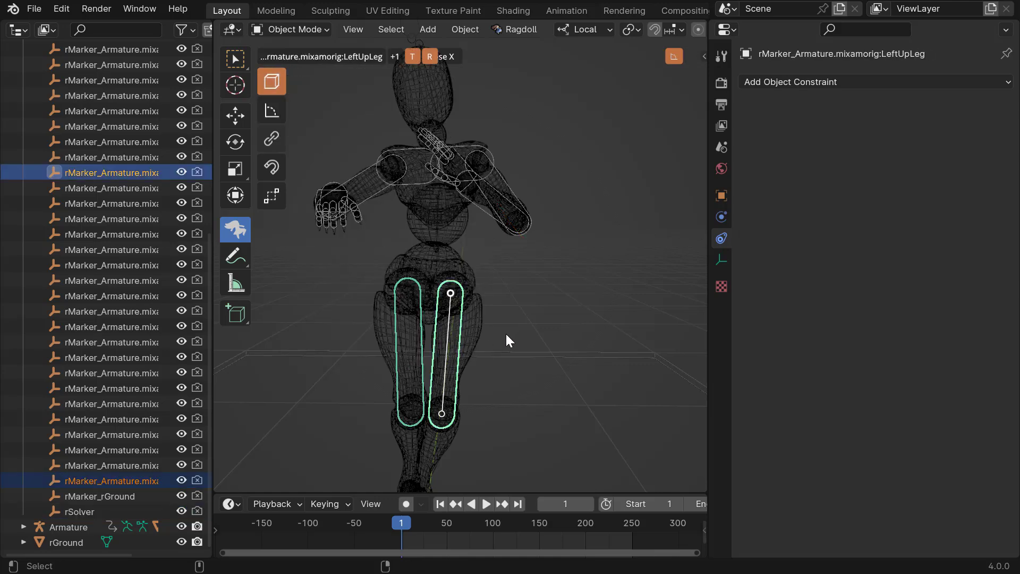
key("ctrl+space")
left_click(555, 334)
left_click_drag(556, 326, 542, 290, "alt")
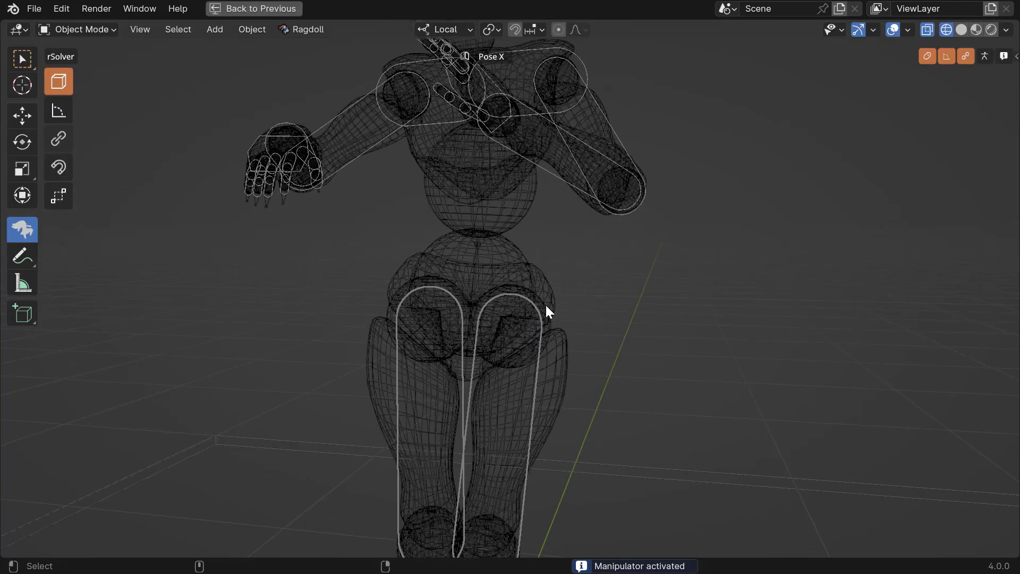
left_click(545, 332)
left_click(459, 340)
scroll(517, 340, "down", 2)
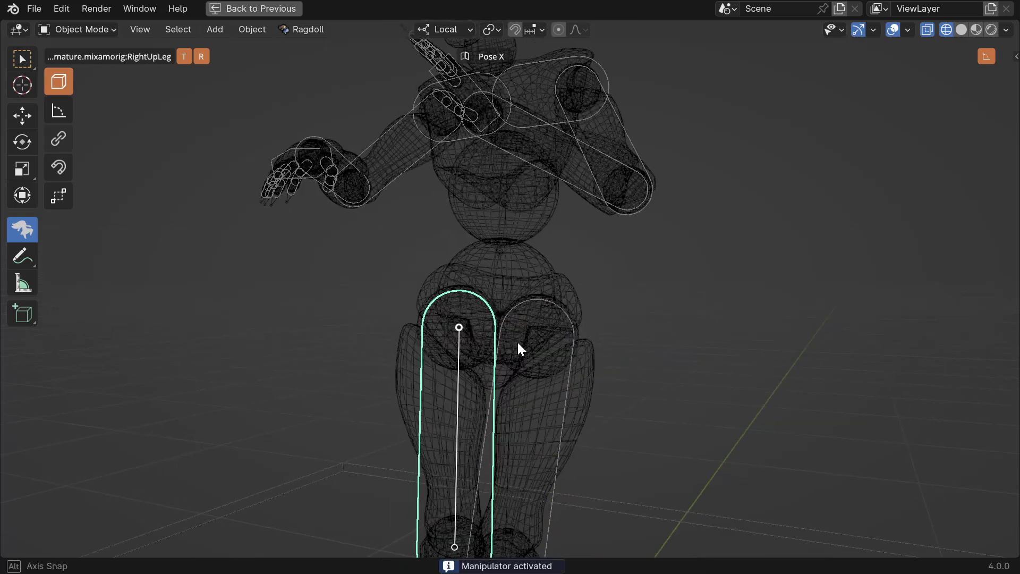
Set the Behaviour of both upper leg markers to Animated in their physics properties
key("ctrl+space")
left_click(461, 300)
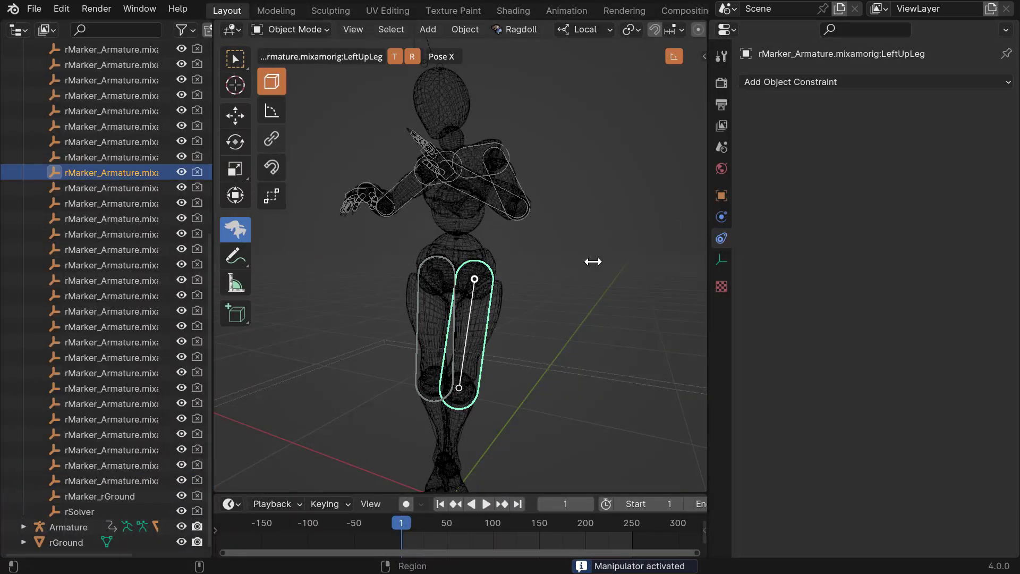
left_click(722, 216)
left_click(433, 295)
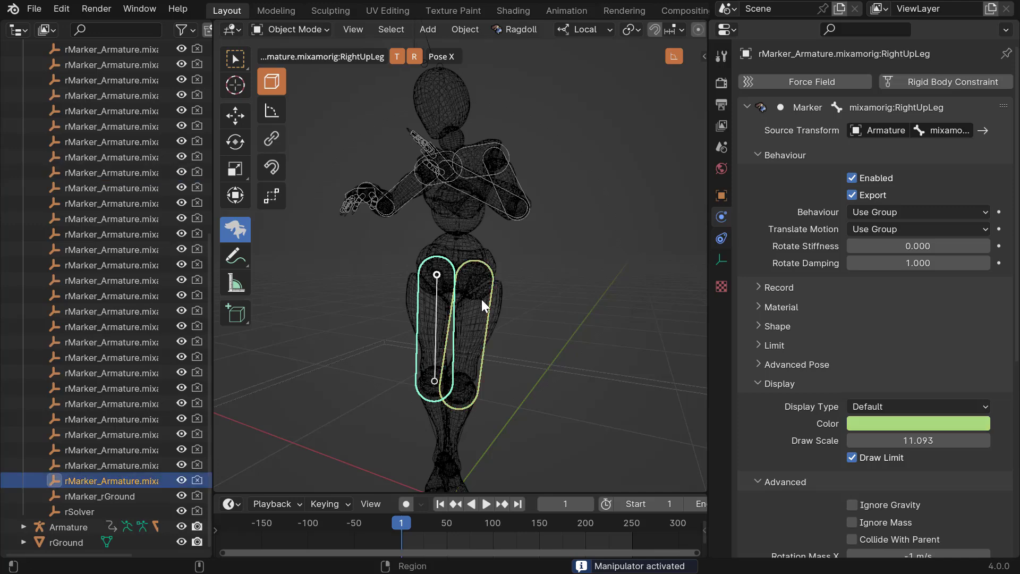
left_click(481, 300)
left_click(429, 295, "shift")
left_click(868, 212)
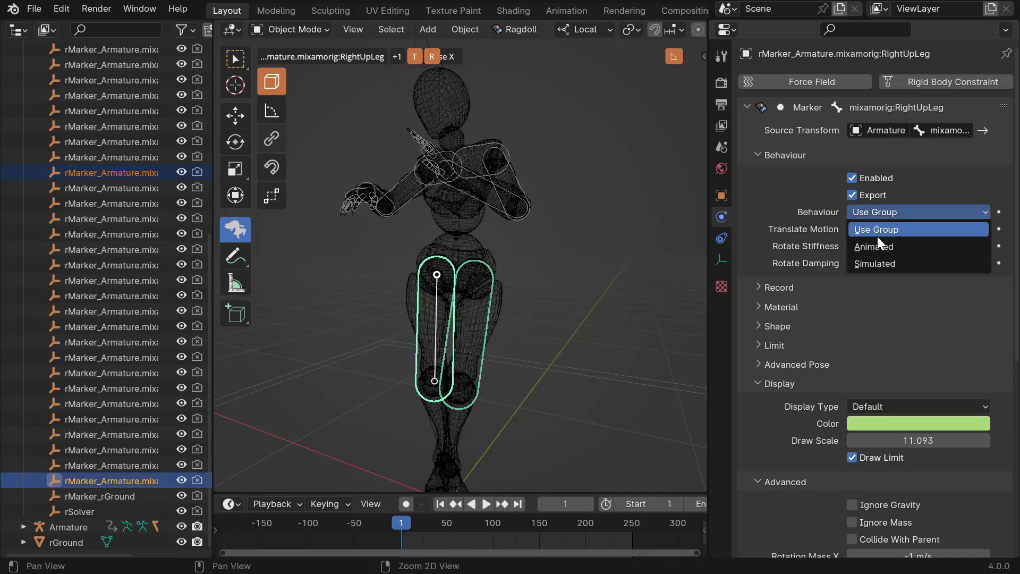
left_click(880, 246)
Deselect the leg markers and briefly play the simulation to check how the legs follow the animation
left_click(533, 291)
middle_click_drag(534, 291, 545, 327)
key("space")
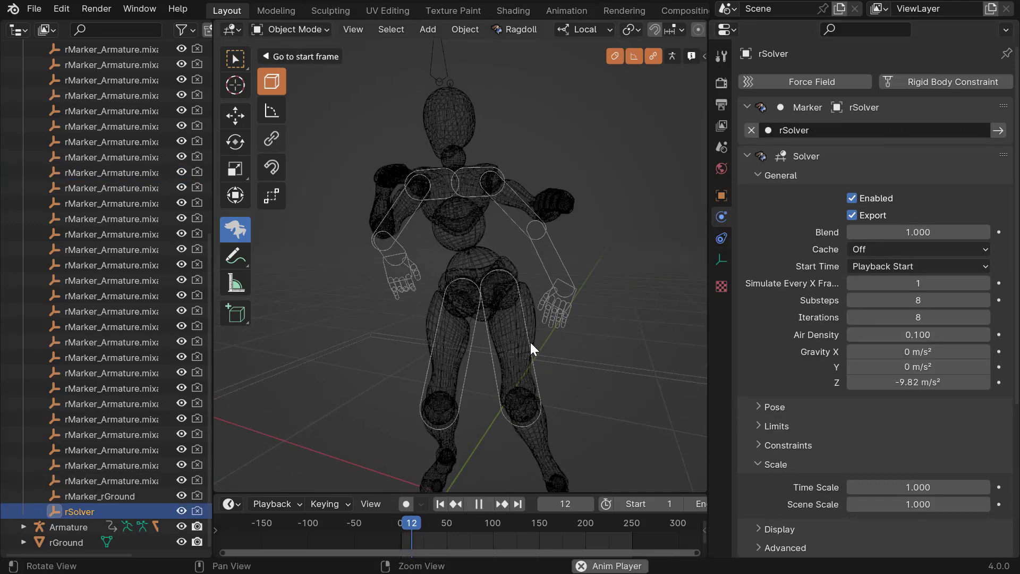
key("space")
Select both upper leg markers and widen their capsules further to cover more of the thighs and hips
left_click_drag(493, 307, 351, 292, "alt")
left_click(413, 310)
left_click(443, 312, "shift")
left_click_drag(502, 314, 522, 315, "alt")
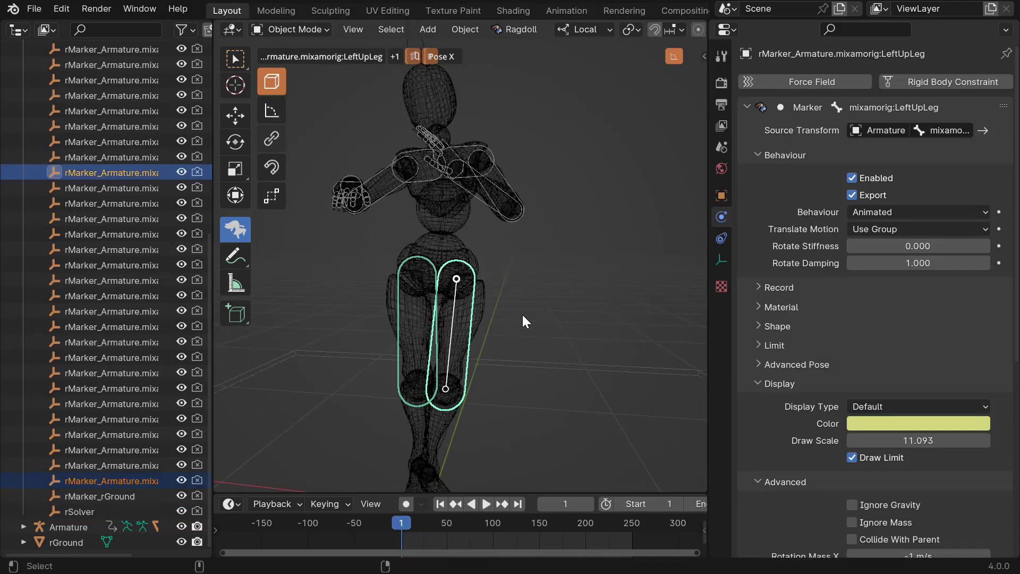
middle_click_drag(522, 315, 531, 314)
left_click_drag(531, 315, 507, 307, "alt")
right_click_drag(398, 265, 492, 276, "alt")
mouse_move(492, 276)
left_mouse_down("alt")
mouse_move(515, 286)
mouse_move(639, 278)
mouse_move(493, 270)
left_mouse_up("alt")
middle_click_drag(494, 270, 499, 240)
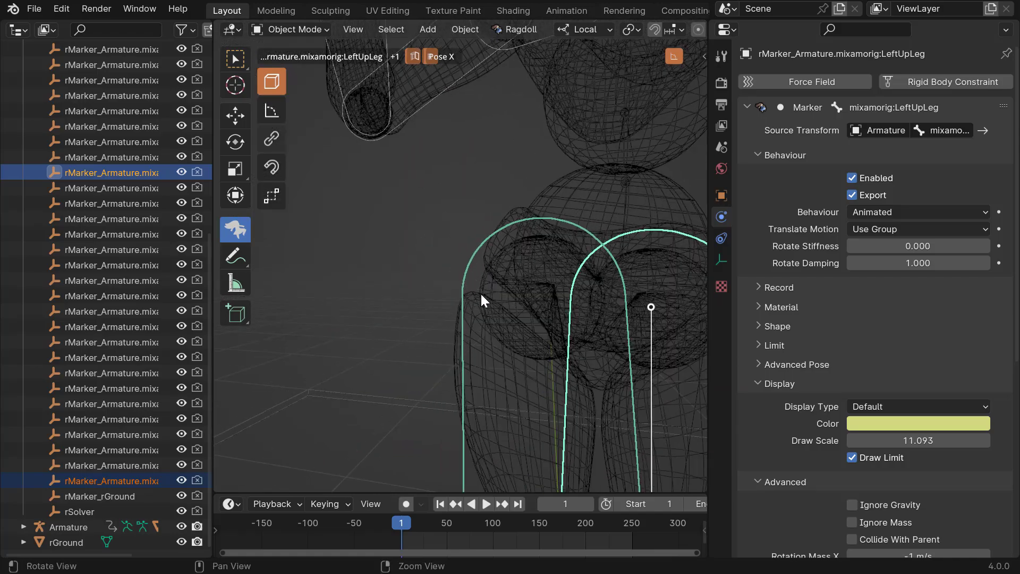
left_click_drag(480, 294, 490, 250, "alt")
Play the simulation in a maximized viewport with solid shading and examine the arms against the enlarged leg markers
key("ctrl+space")
left_click(959, 32)
mouse_move(871, 209)
right_mouse_down("alt")
mouse_move(688, 199)
mouse_move(622, 228)
right_mouse_up("alt")
middle_click_drag(662, 250, 478, 241, "alt")
right_click_drag(568, 258, 623, 297, "alt")
key("space")
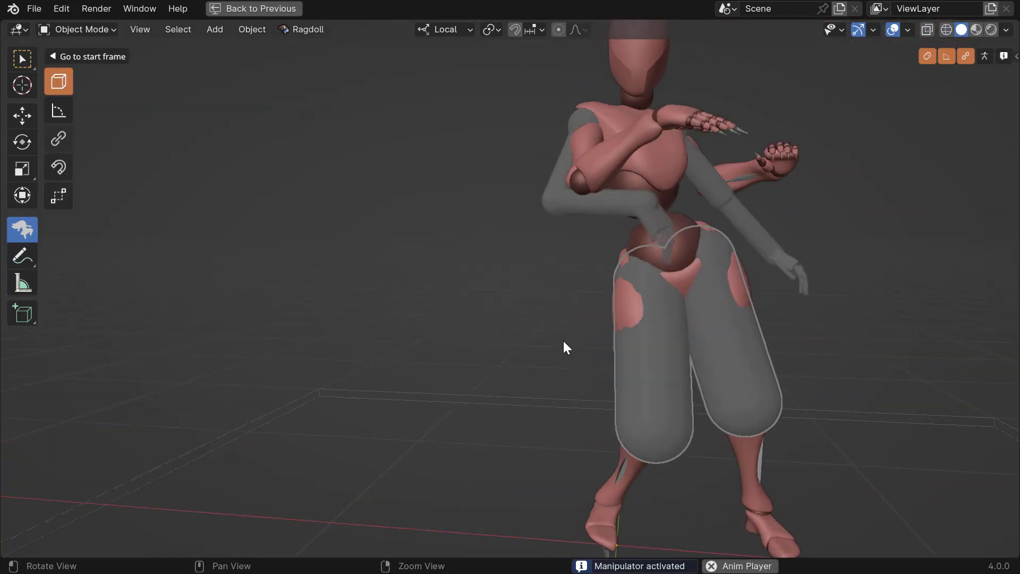
left_click_drag(603, 362, 640, 355, "alt")
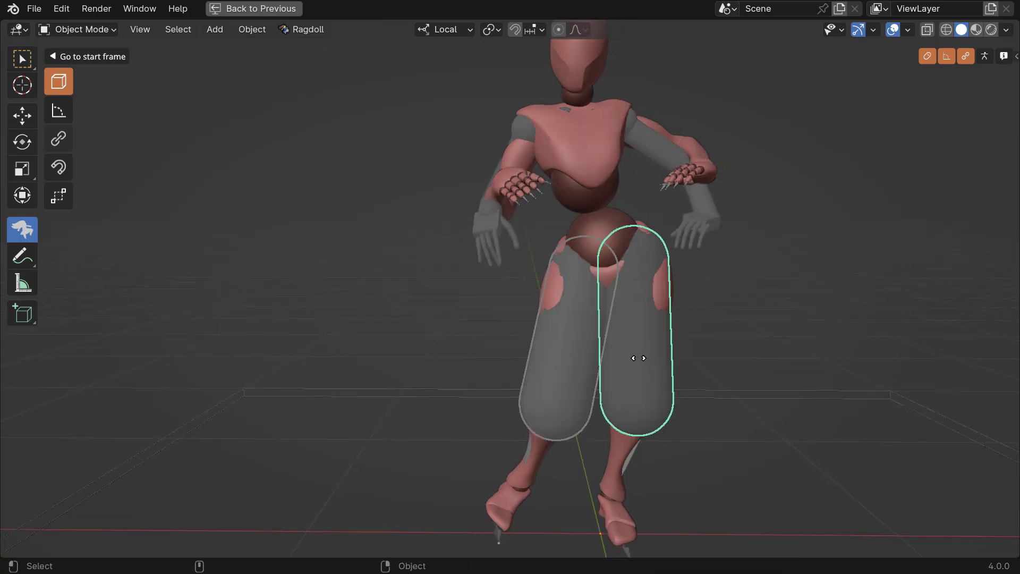
right_click_drag(542, 324, 602, 299, "alt")
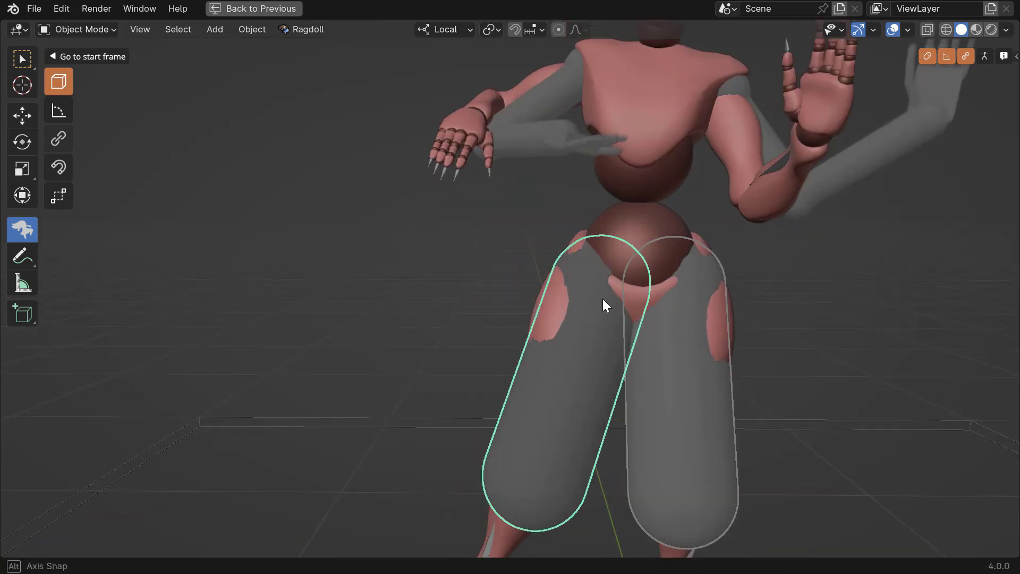
left_click_drag(602, 298, 506, 278, "alt")
right_click_drag(505, 278, 570, 306, "alt")
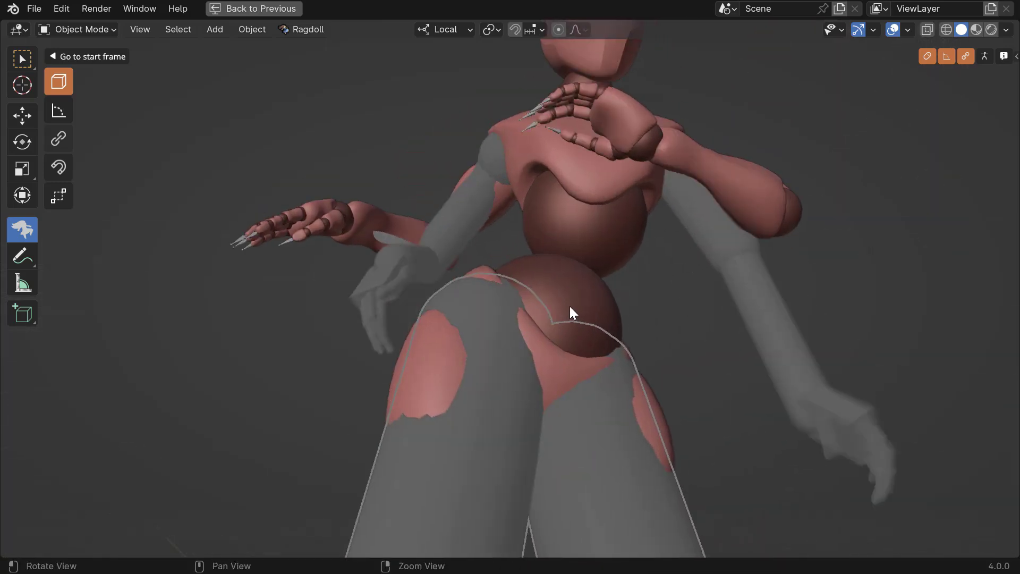
left_click_drag(569, 306, 535, 317, "alt")
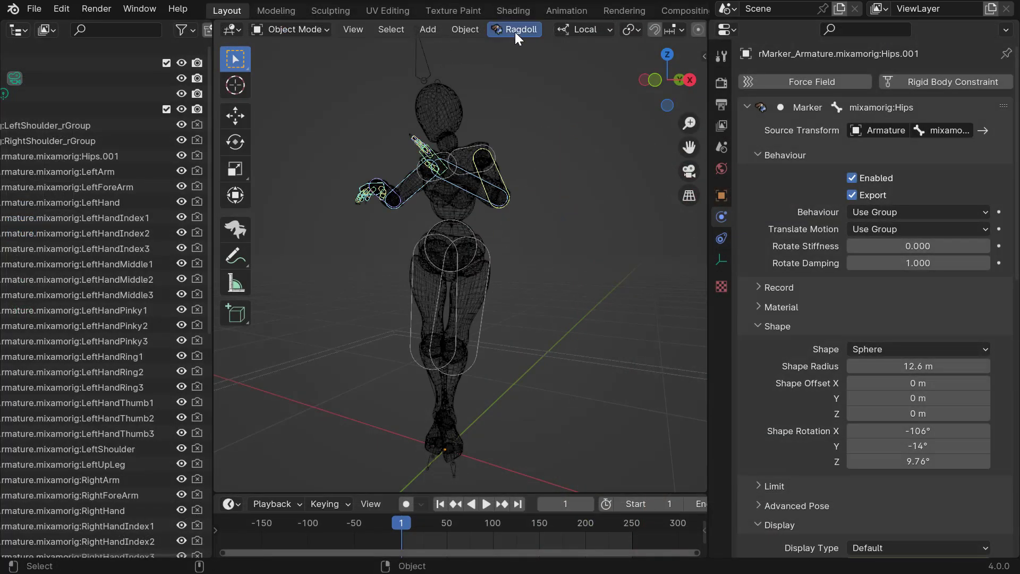
Record the simulation onto the armature, then collapse the Ragdoll collection and exclude it from the view layer
left_click(515, 30)
left_click(543, 121)
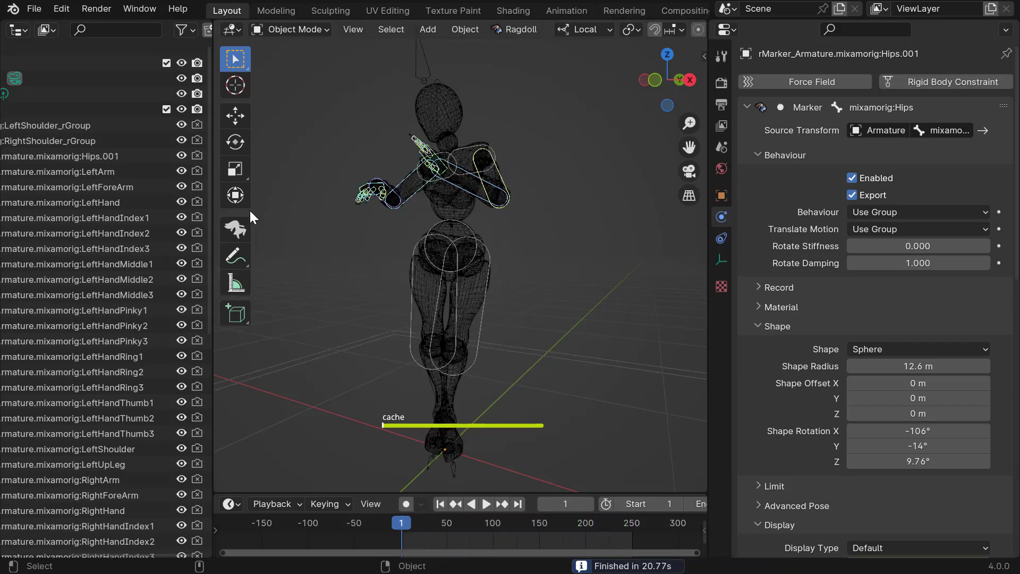
middle_click_drag(66, 213, 59, 141, "alt")
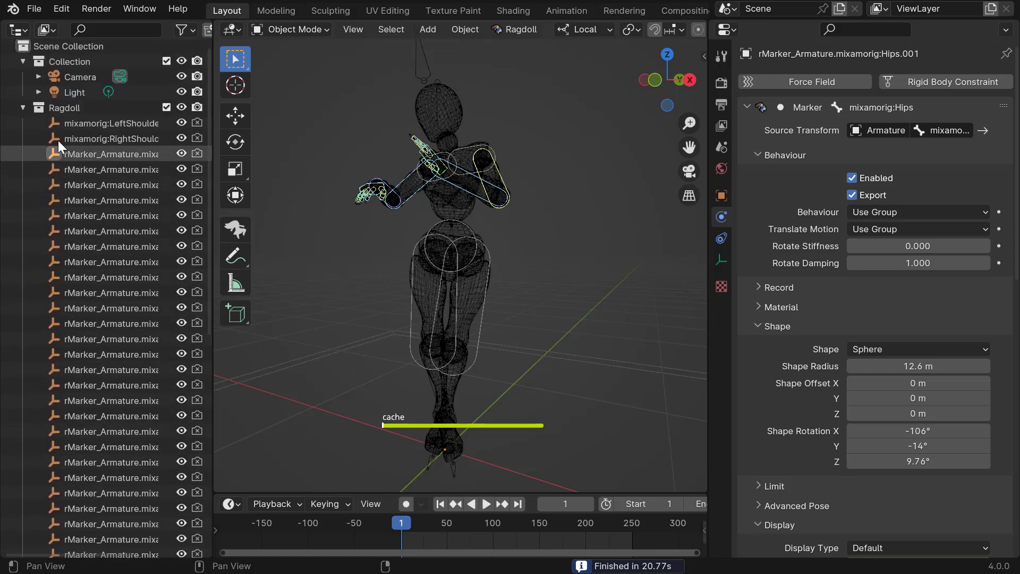
left_click(28, 107)
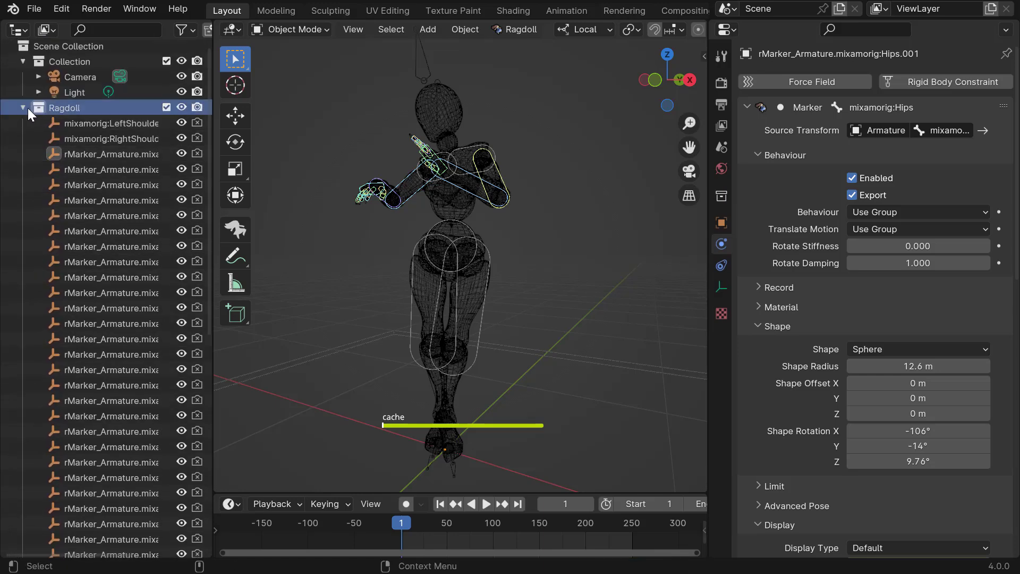
left_click(23, 107)
left_click(167, 110)
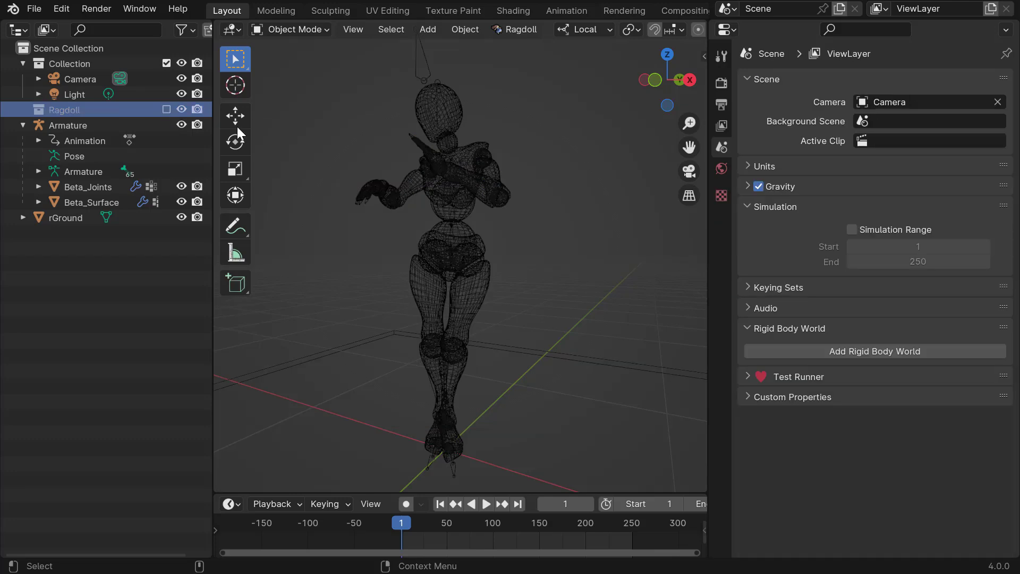
Play the recorded animation in a maximized viewport with solid shading and examine the character's arm motion
key("ctrl+space")
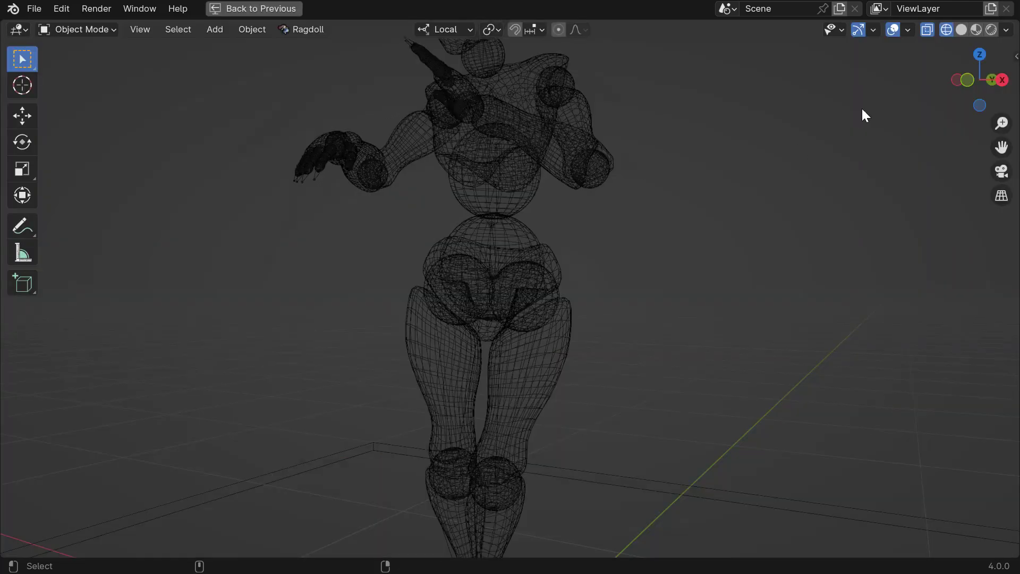
left_click(960, 30)
key("space")
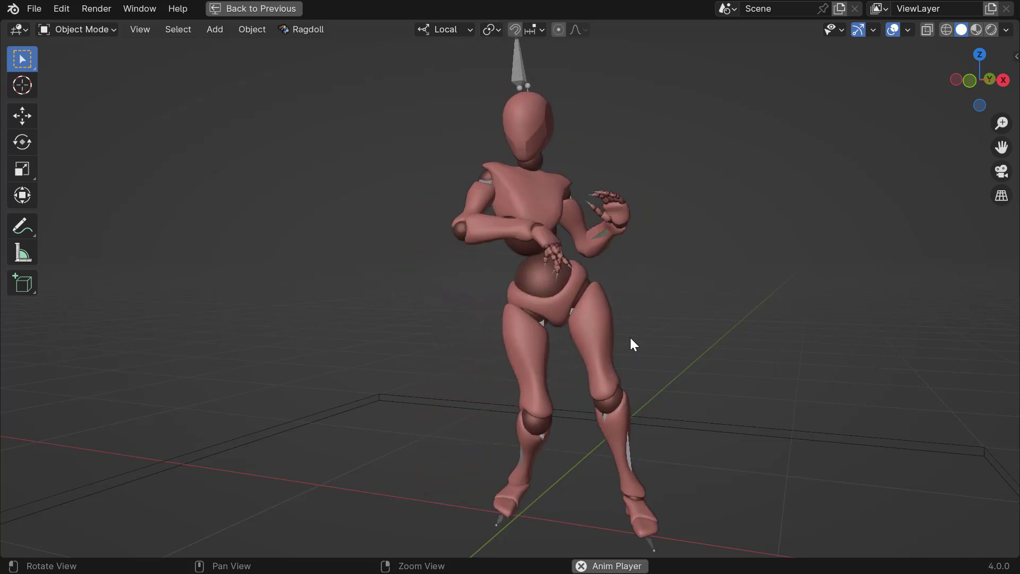
right_click_drag(479, 224, 555, 264, "alt")
left_click_drag(557, 267, 500, 297, "alt")
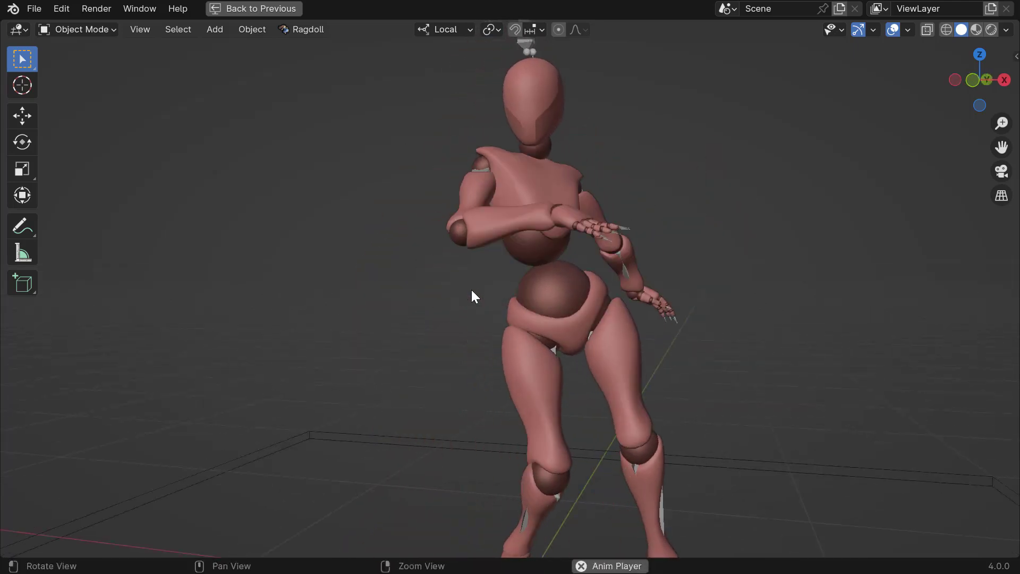
Examine the playing recorded dance from the front, the side and farther away, checking the arms and hands against the hips and thighs
middle_click_drag(475, 297, 510, 303)
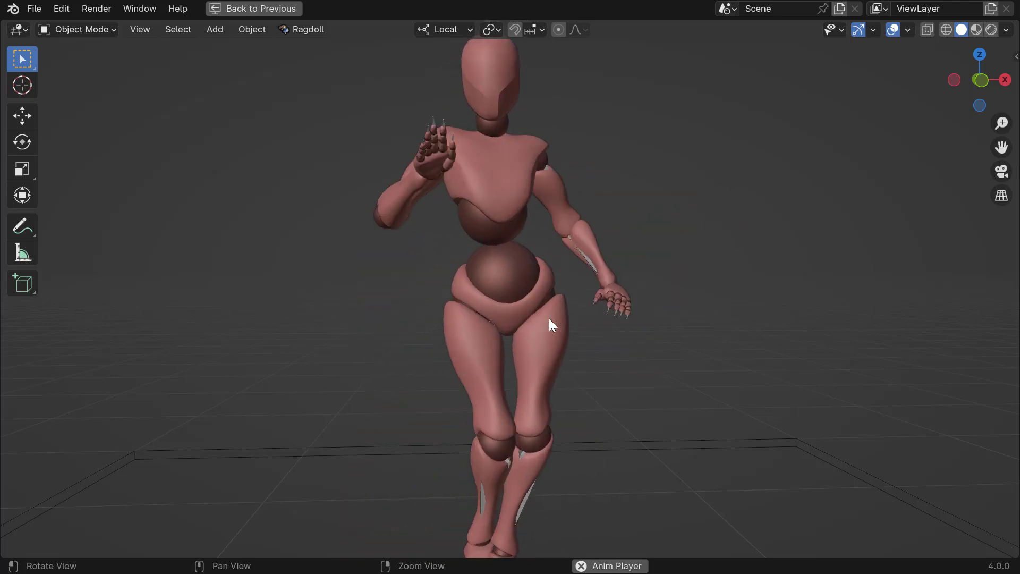
left_click_drag(576, 272, 563, 266, "alt")
right_click_drag(562, 266, 504, 298, "alt")
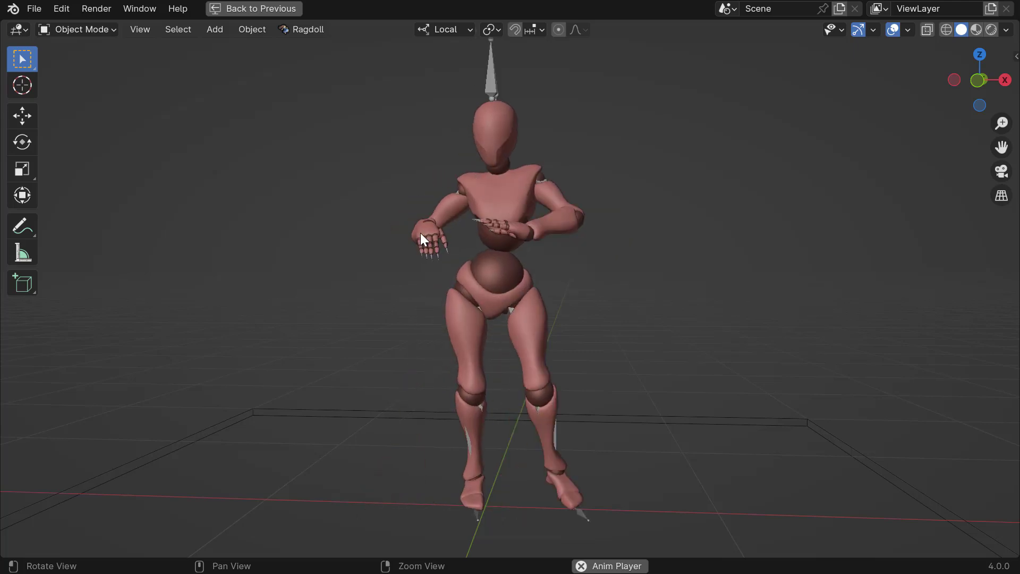
right_click_drag(498, 277, 538, 292, "alt")
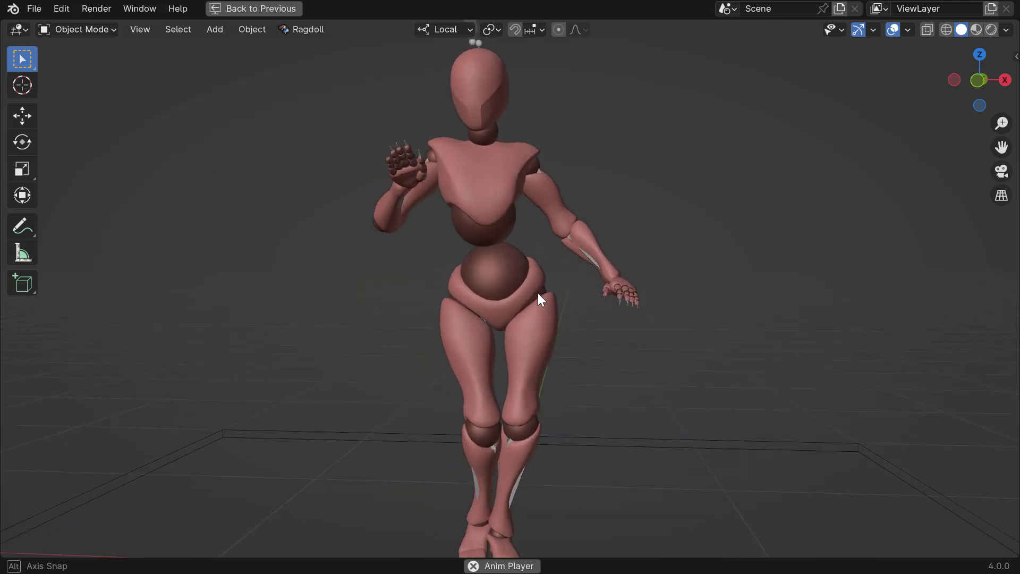
mouse_move(538, 292)
middle_mouse_down()
mouse_move(401, 289)
mouse_move(530, 278)
middle_mouse_up()
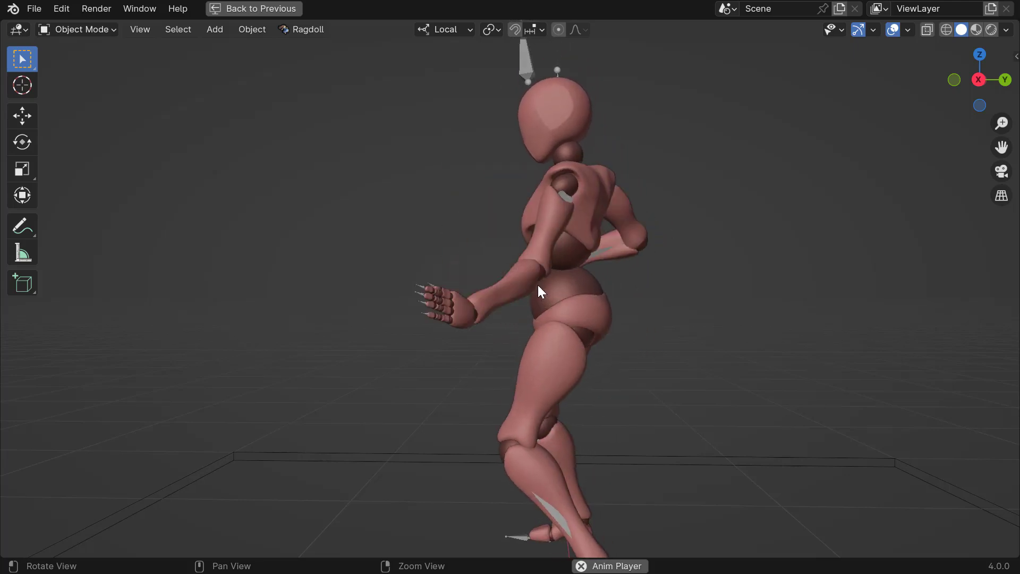
left_click_drag(521, 255, 544, 250, "alt")
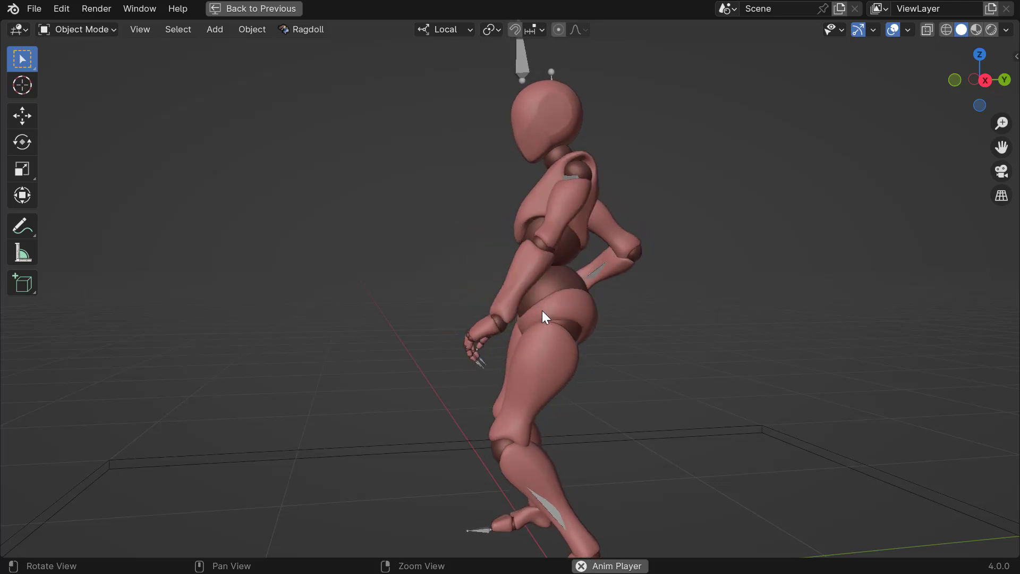
middle_click_drag(548, 297, 487, 234)
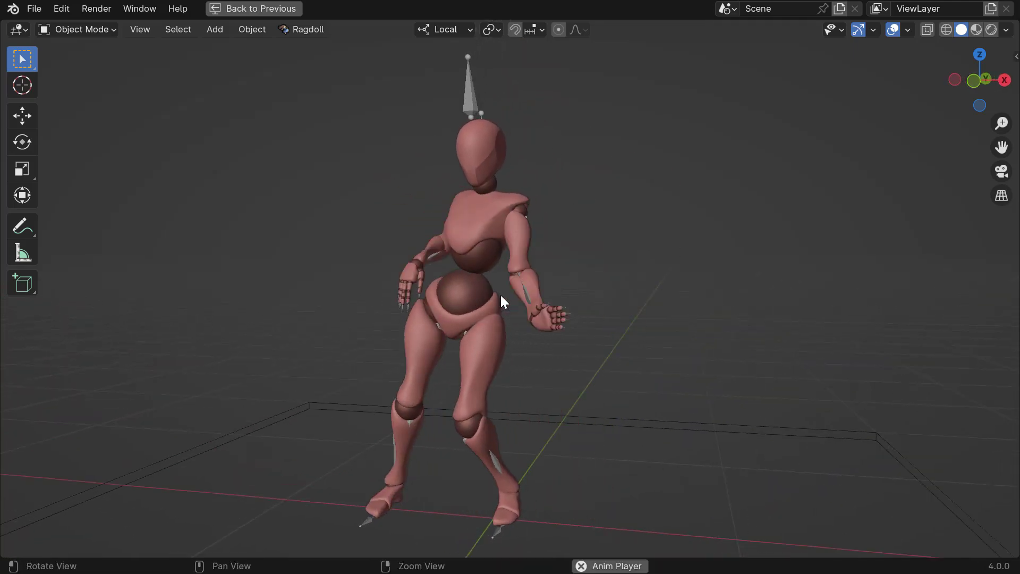
left_click_drag(502, 288, 470, 264, "alt")
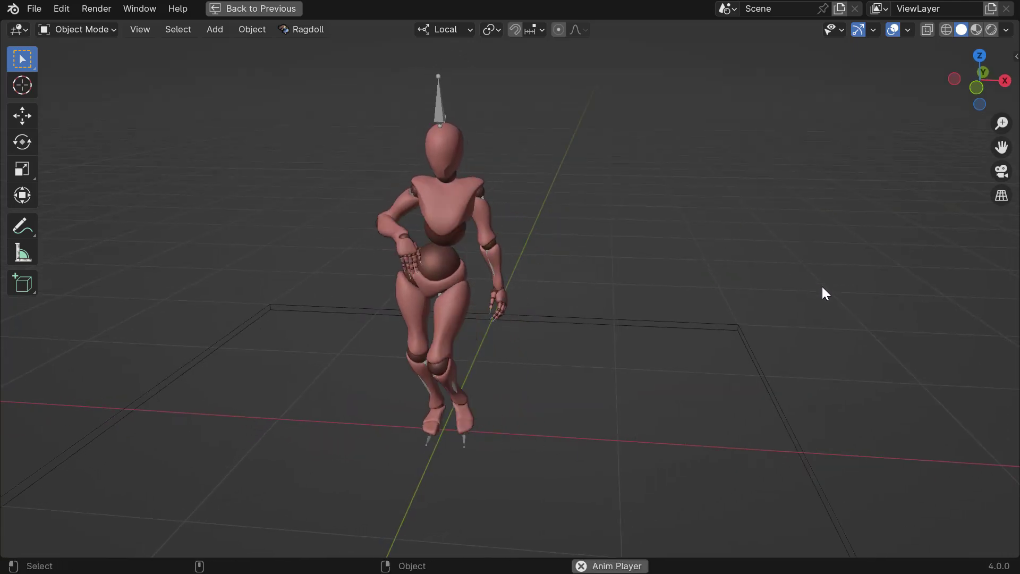
middle_click_drag(494, 280, 520, 290)
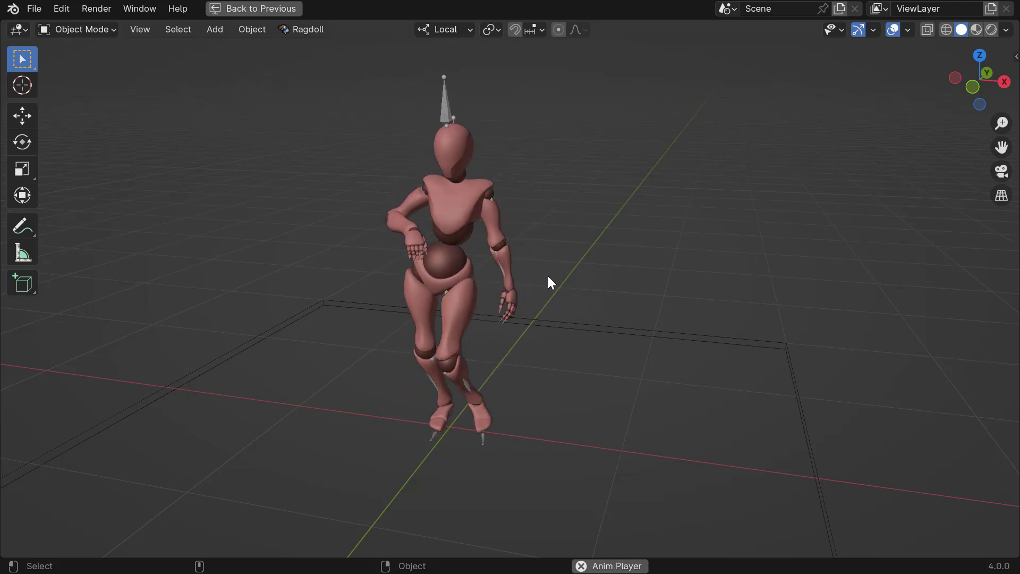
left_click_drag(375, 260, 386, 256, "alt")
right_click_drag(387, 256, 481, 298, "alt")
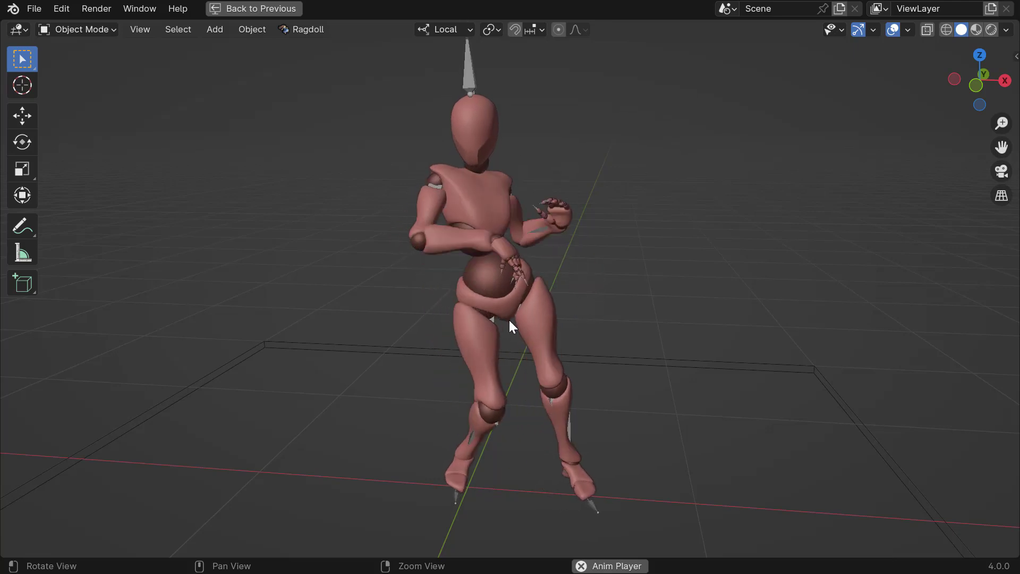
mouse_move(509, 319)
left_mouse_down("alt")
mouse_move(499, 313)
mouse_move(512, 329)
left_mouse_up("alt")
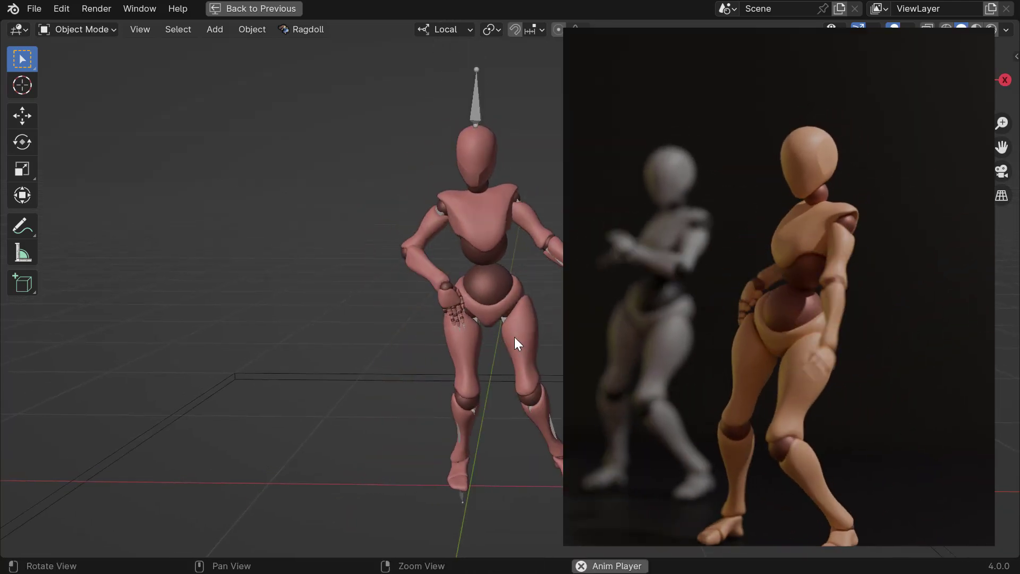